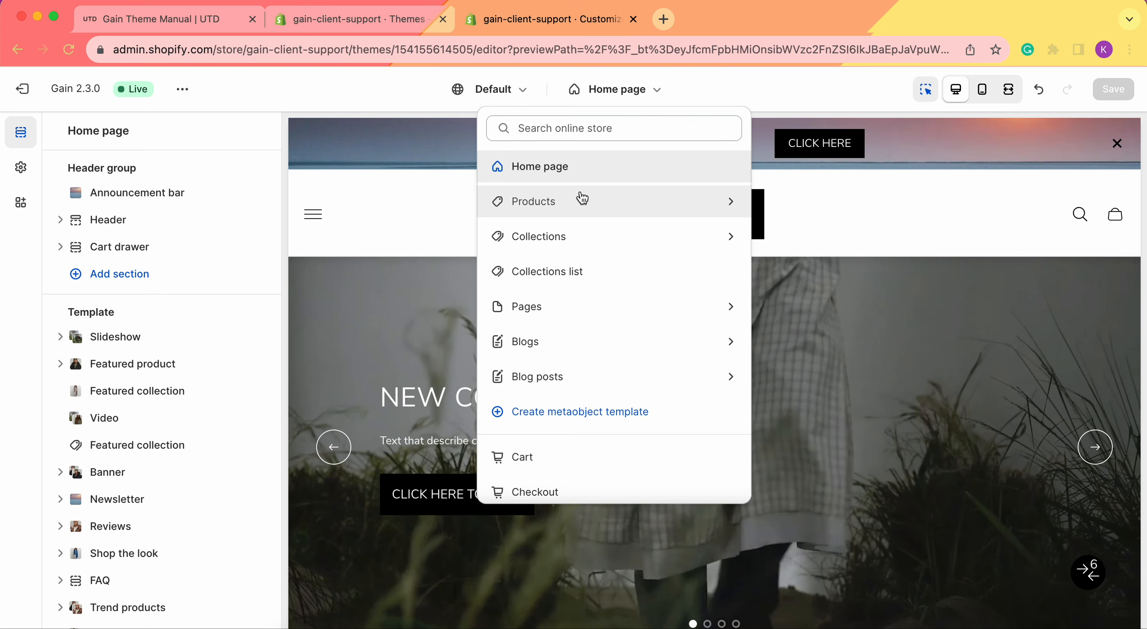
Open the default product template and search the sections that can be added to it for "product".
left_click(581, 200)
left_click(584, 200)
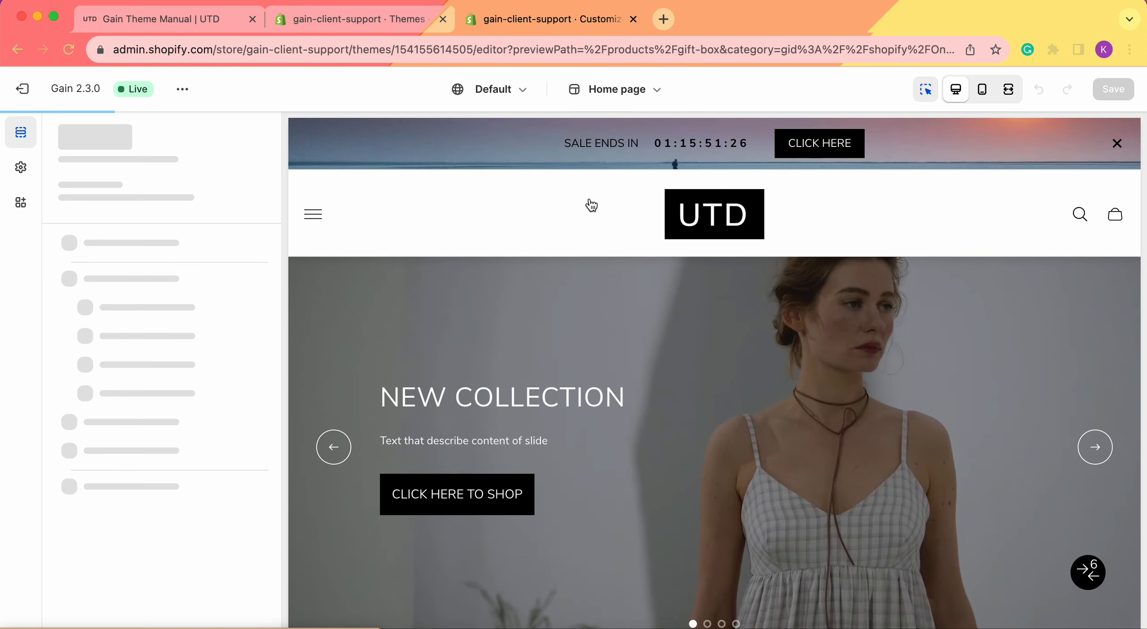
scroll(198, 350, "down", 10)
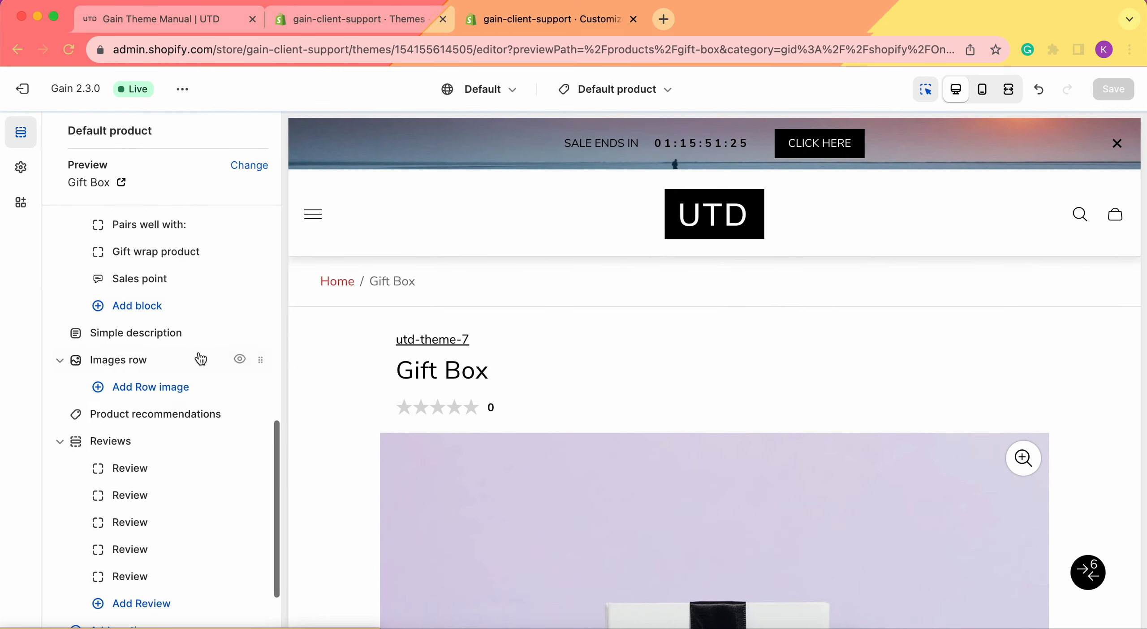
left_click(134, 522)
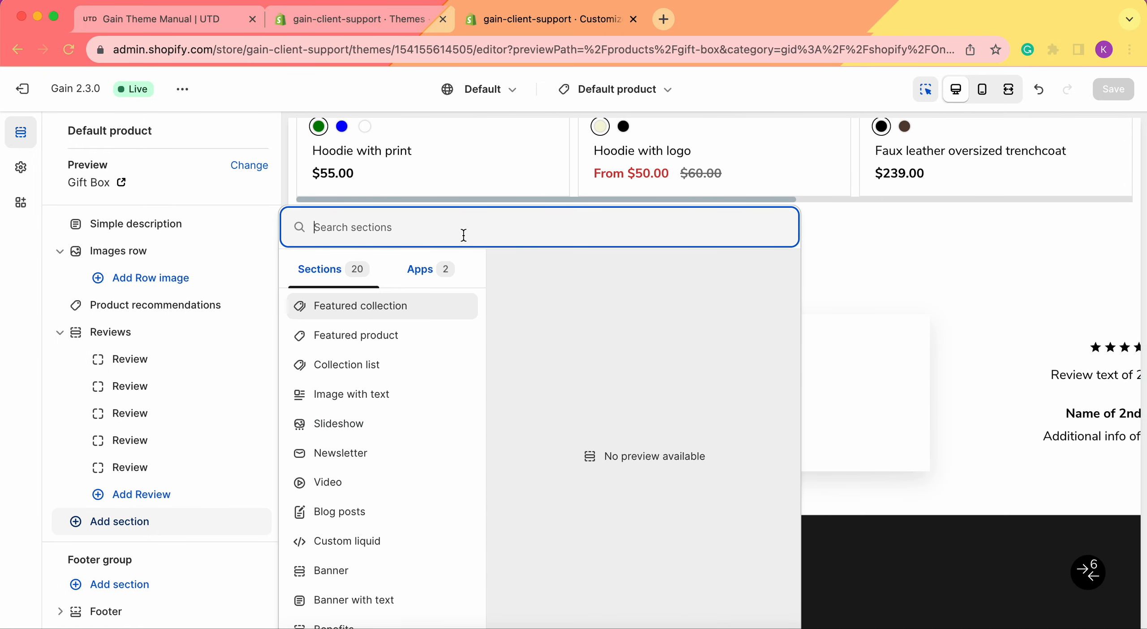
type("product")
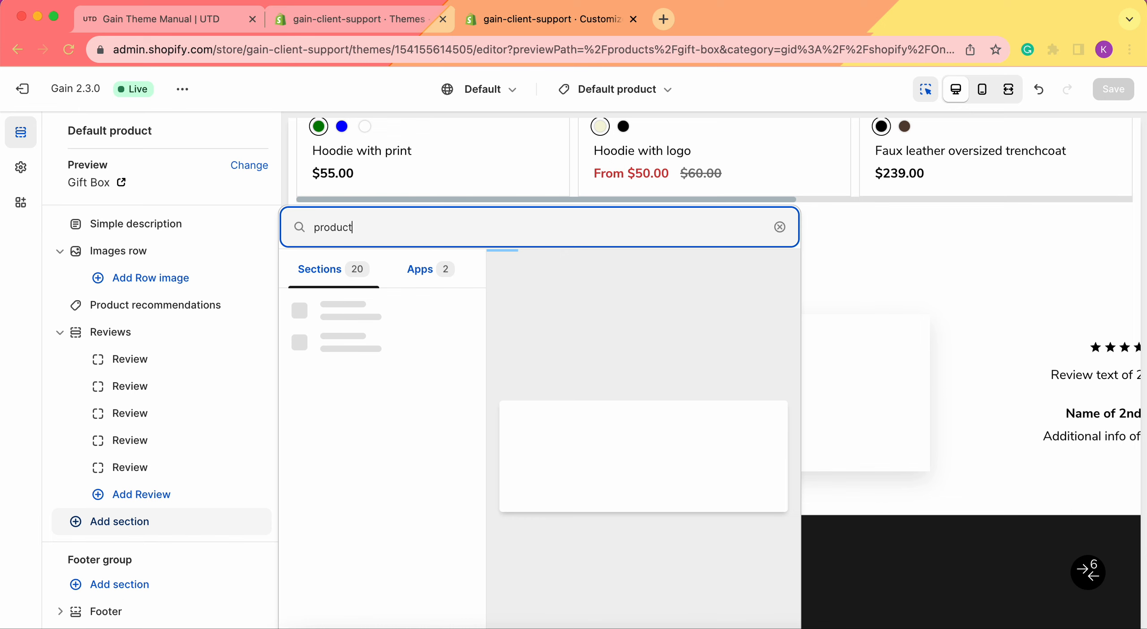
left_click(36, 397)
Add a Product tabs section after the last Grid images section in the home page template and open its settings.
left_click(616, 89)
left_click(585, 170)
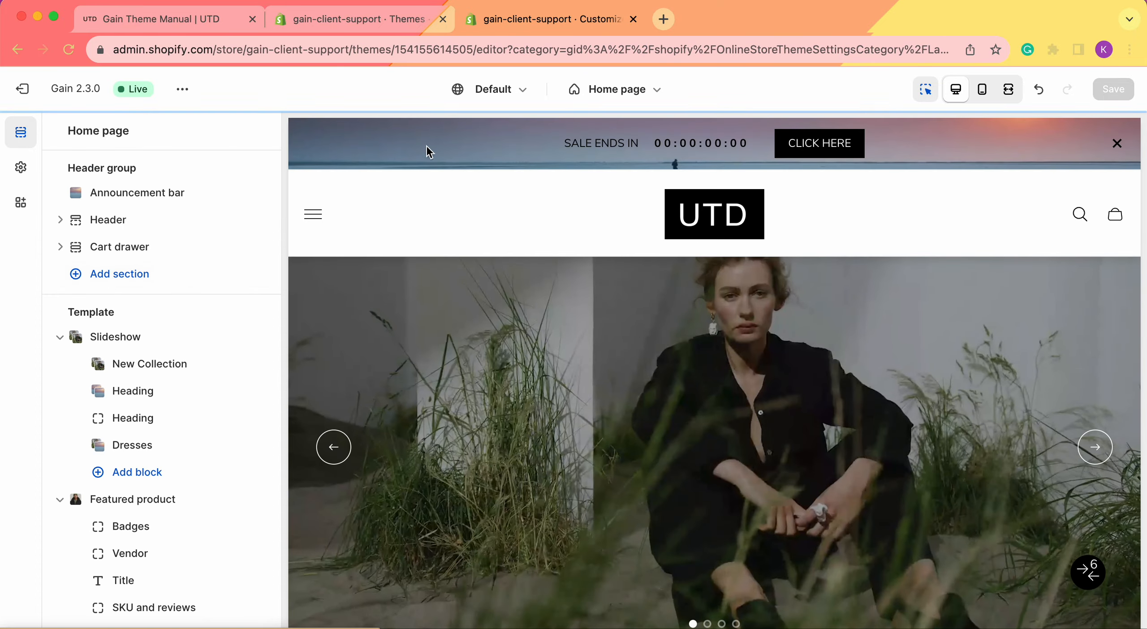
scroll(186, 309, "down", 15)
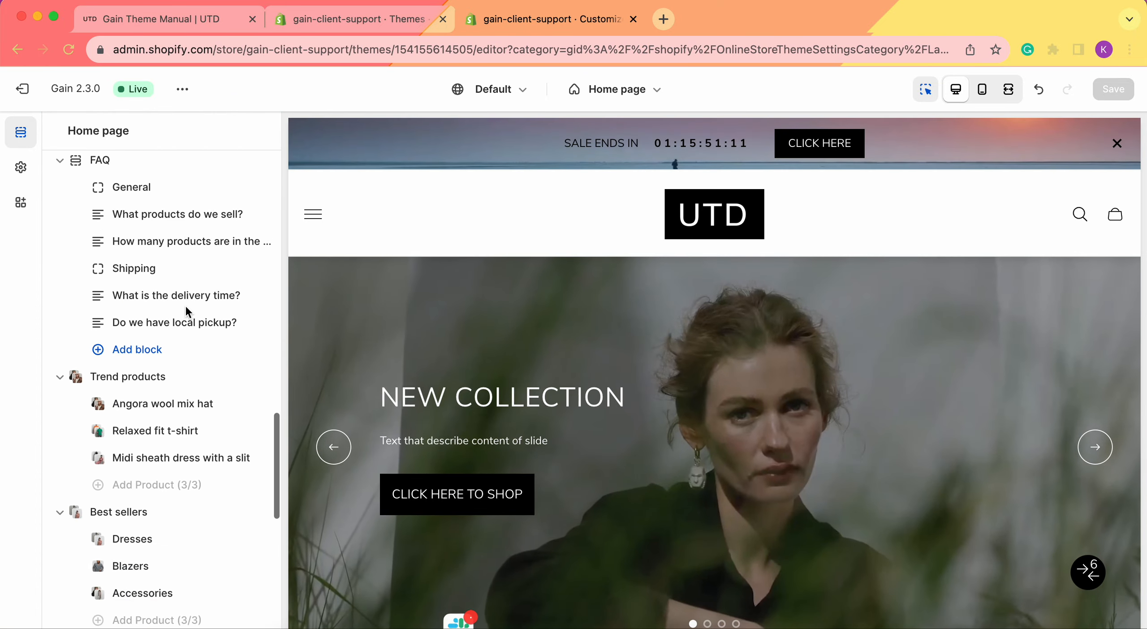
scroll(185, 309, "down", 8)
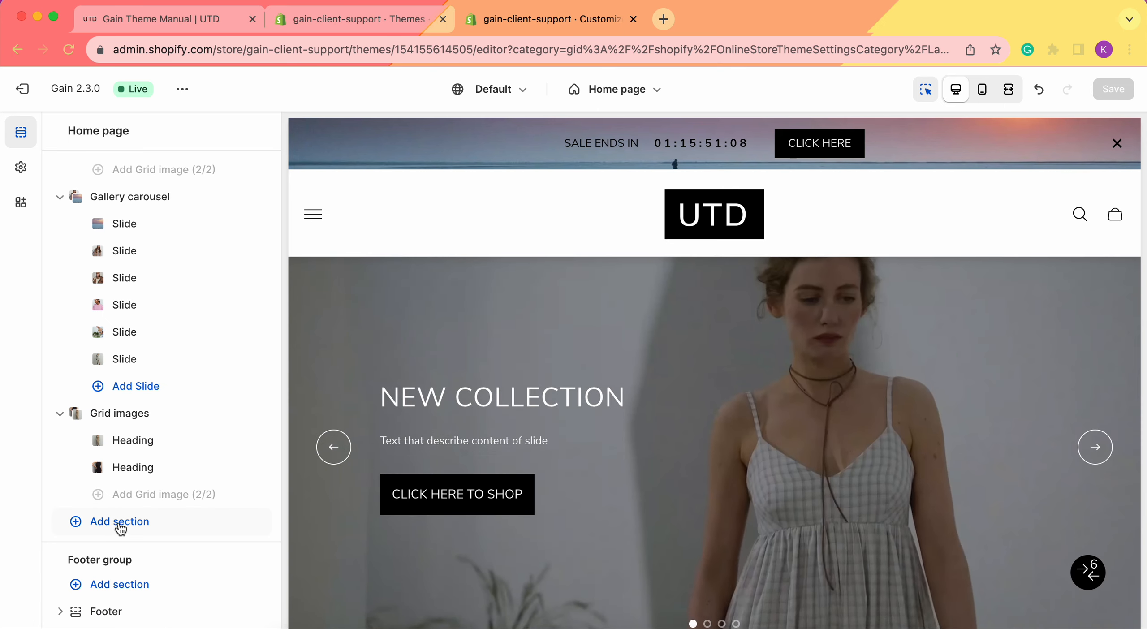
left_click(119, 523)
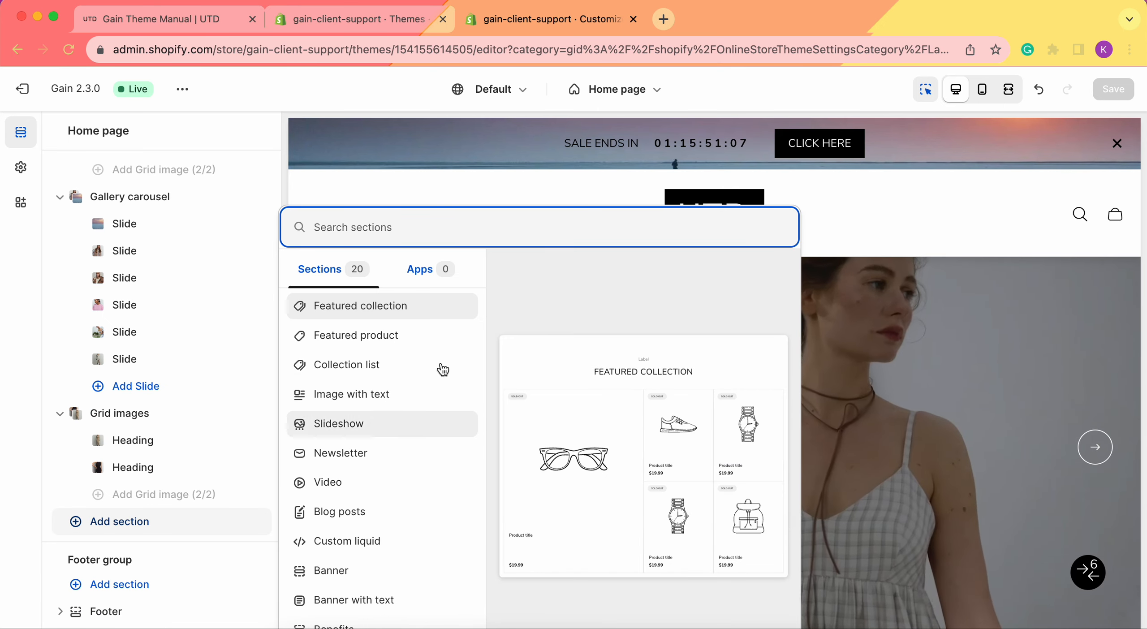
type("p")
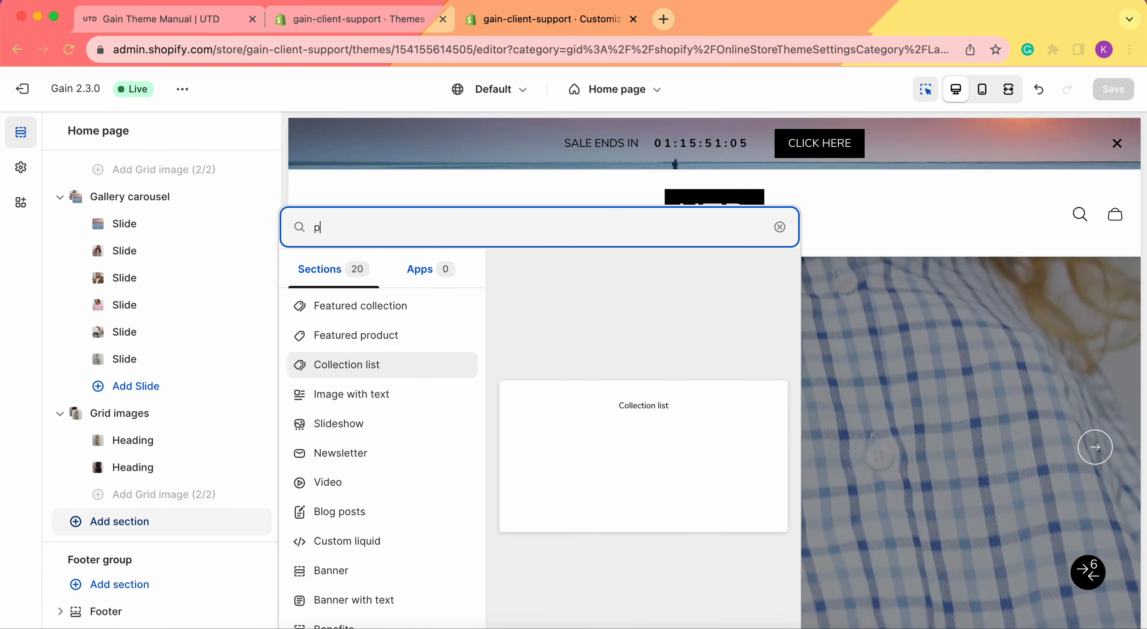
type("roduct")
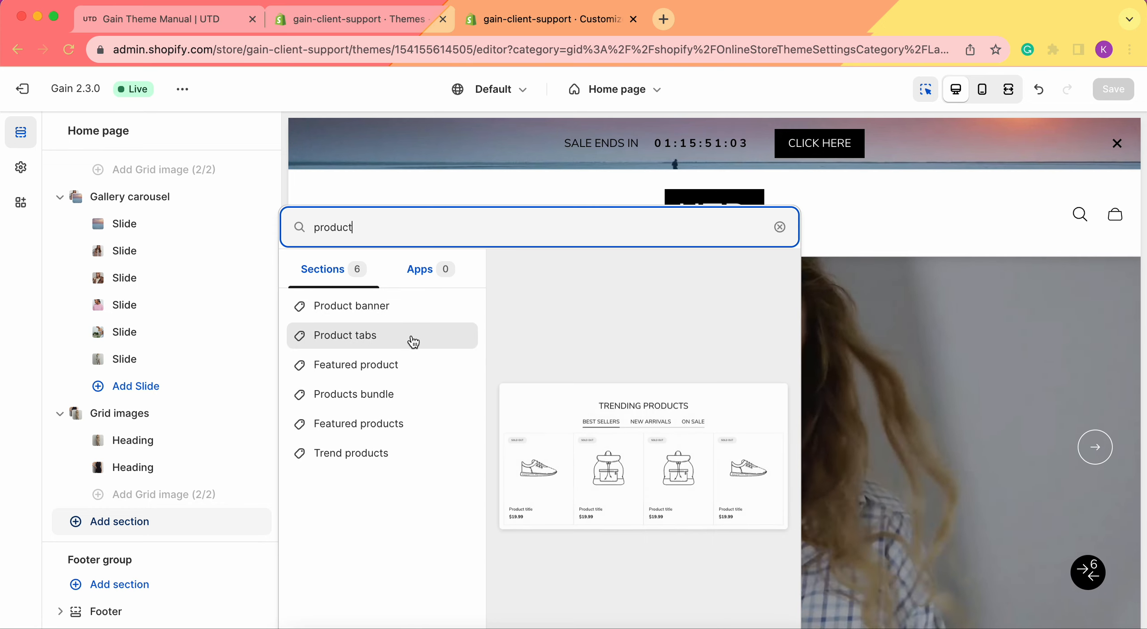
left_click(413, 341)
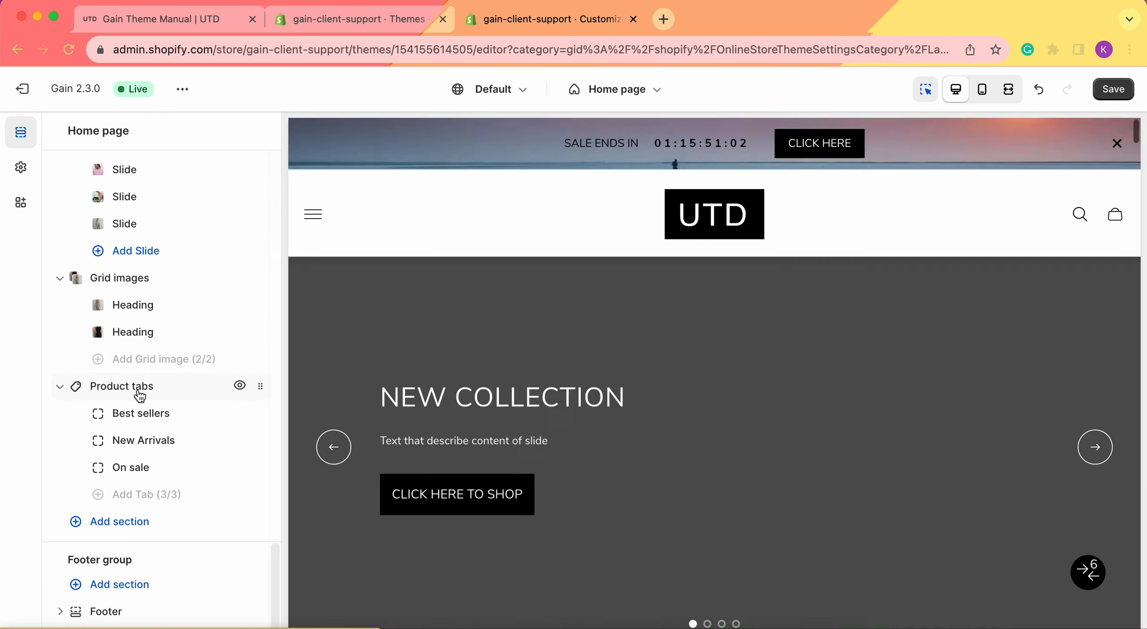
left_click(109, 393)
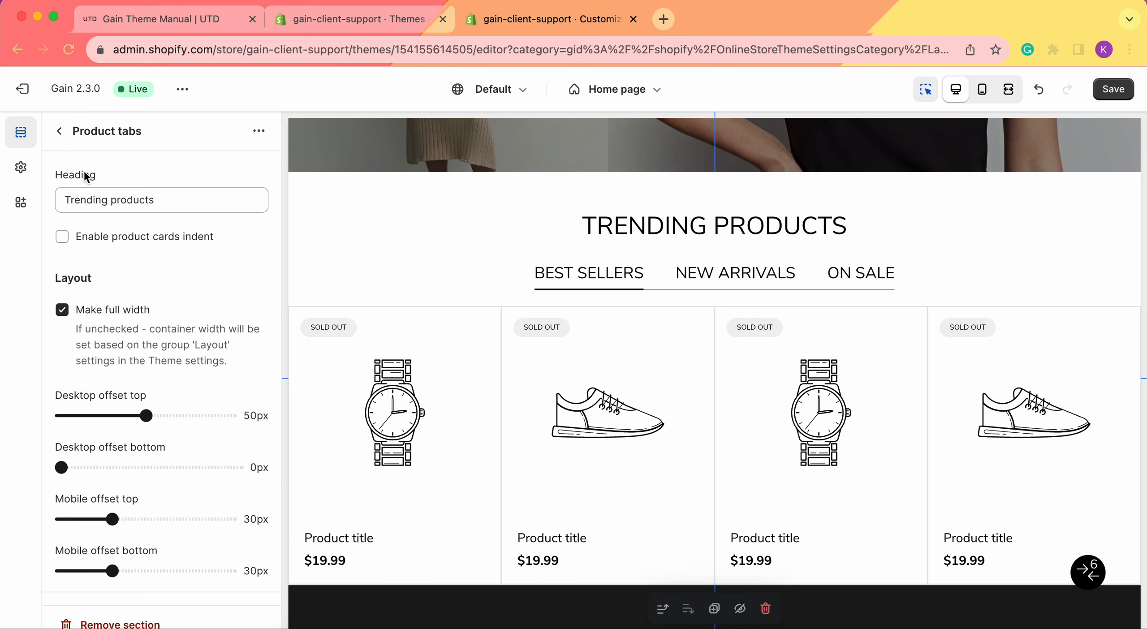
Clear the Product tabs section's heading and restore it to "Trending products".
left_click(147, 201)
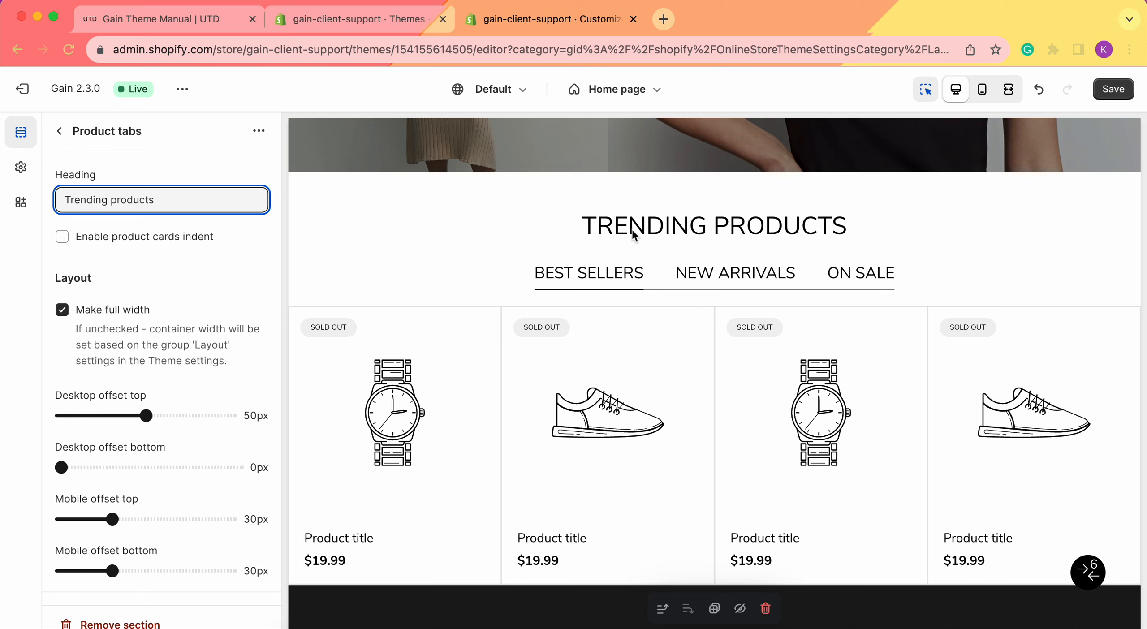
triple_click(171, 201)
key("BackSpace")
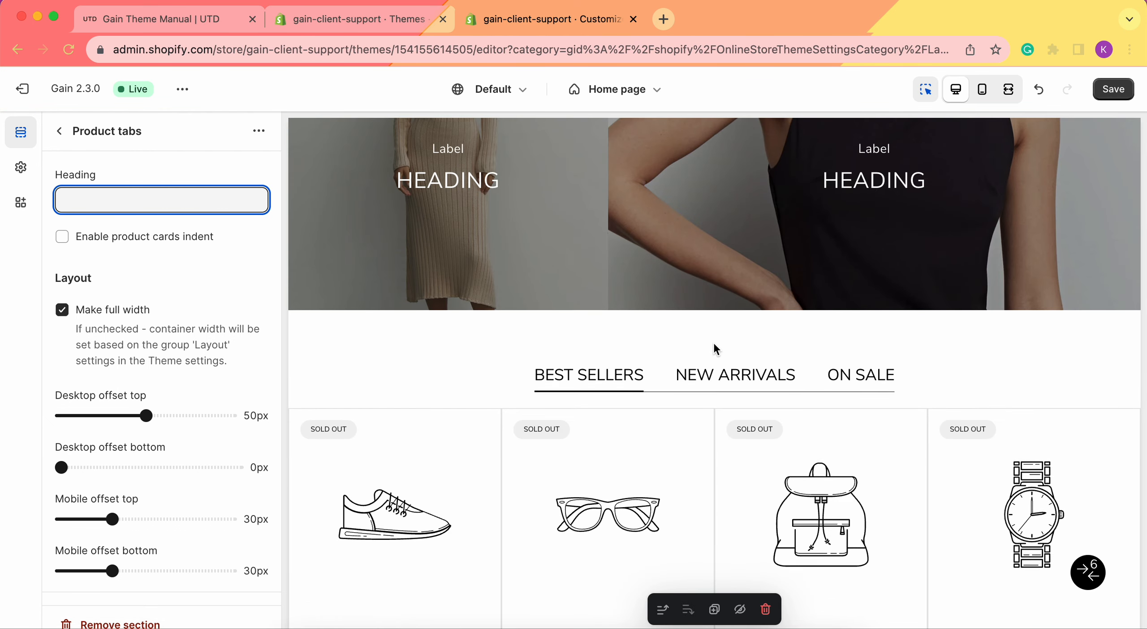
scroll(714, 348, "down", 1)
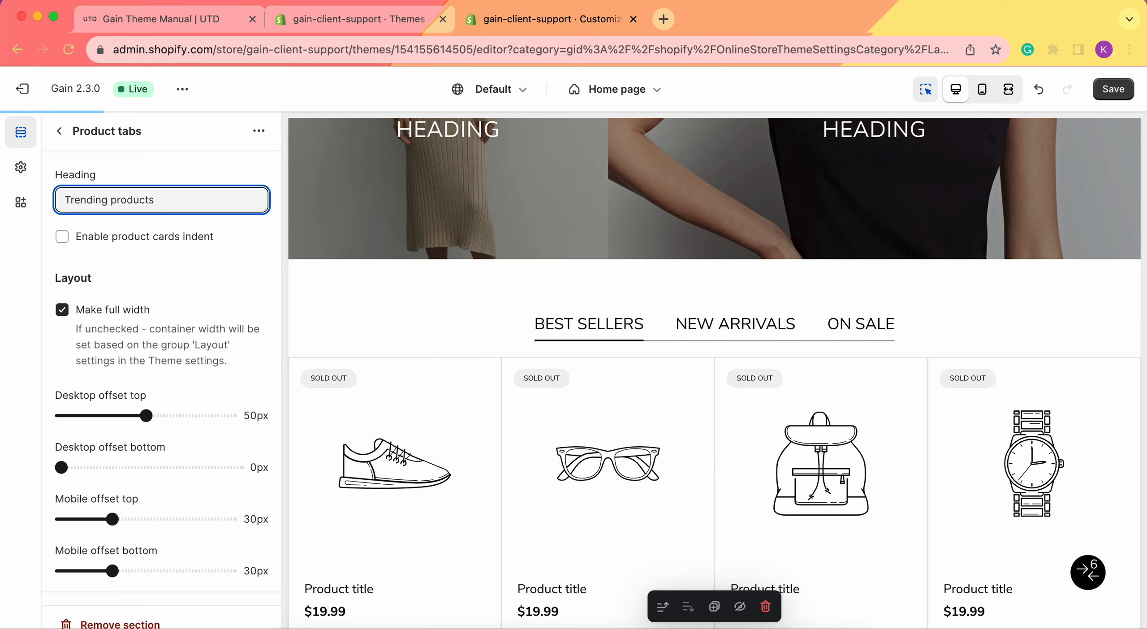
left_click(41, 265)
mouse_move(715, 309)
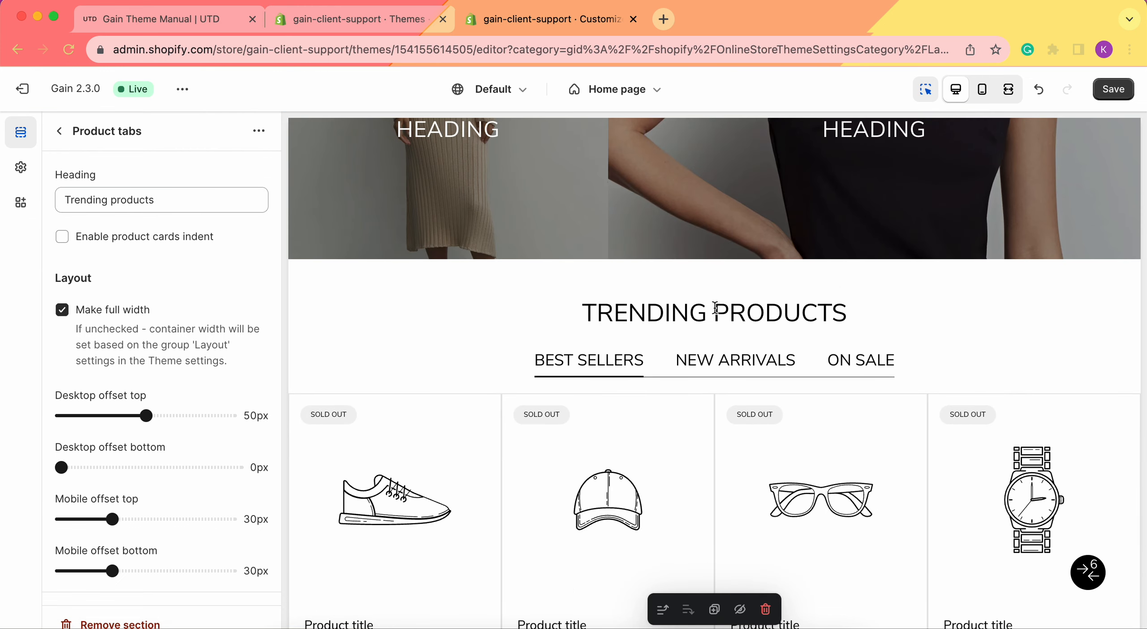
Enable the product cards indent for the Product tabs section.
scroll(224, 277, "down", 2)
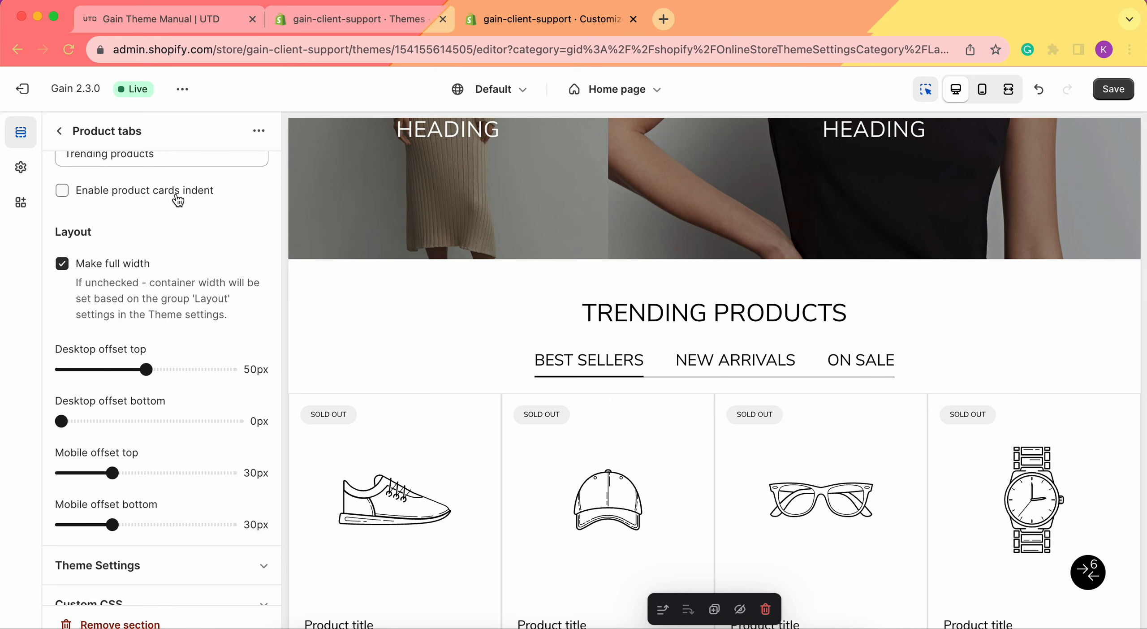
scroll(550, 482, "down", 1)
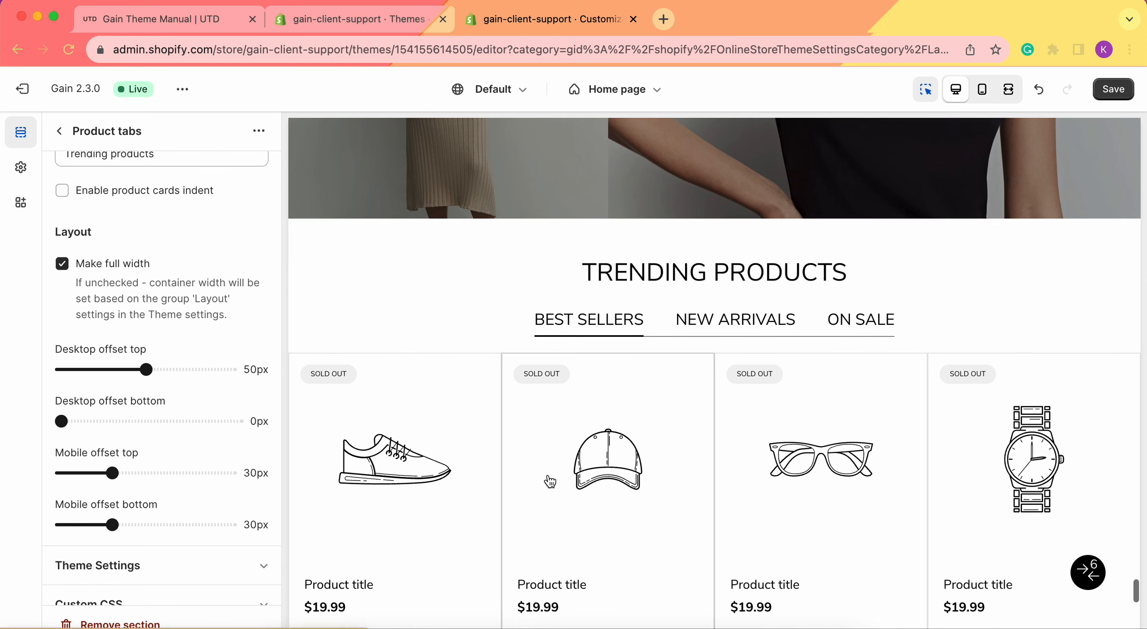
left_click(89, 196)
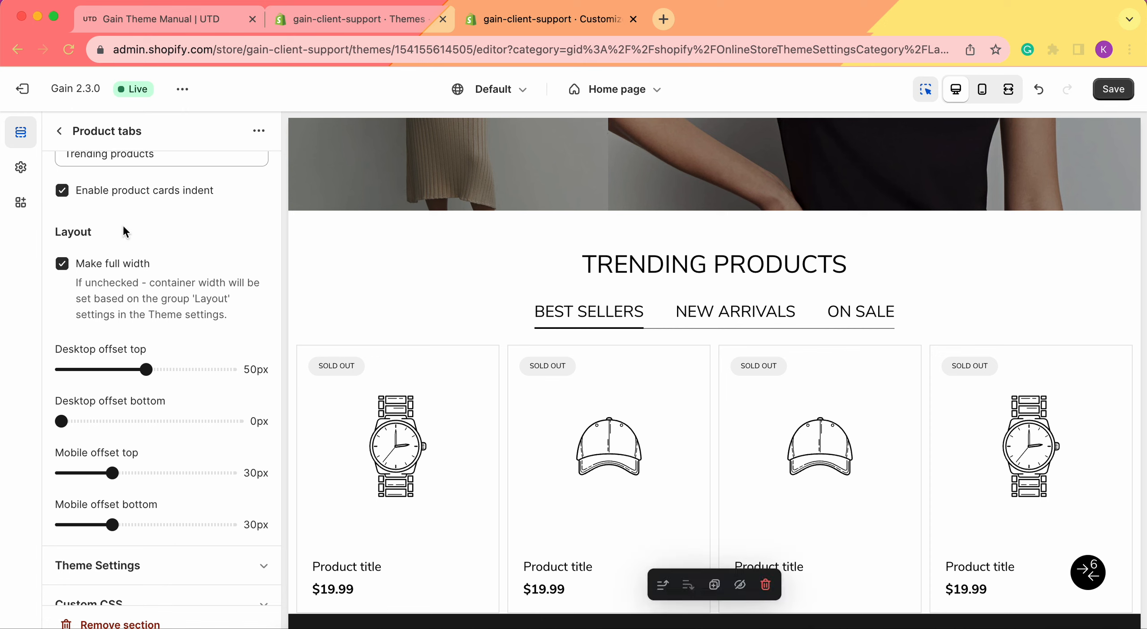
Toggle Make full width off and back on, checking the container width options in the theme's Layout settings in between.
scroll(67, 194, "down", 2)
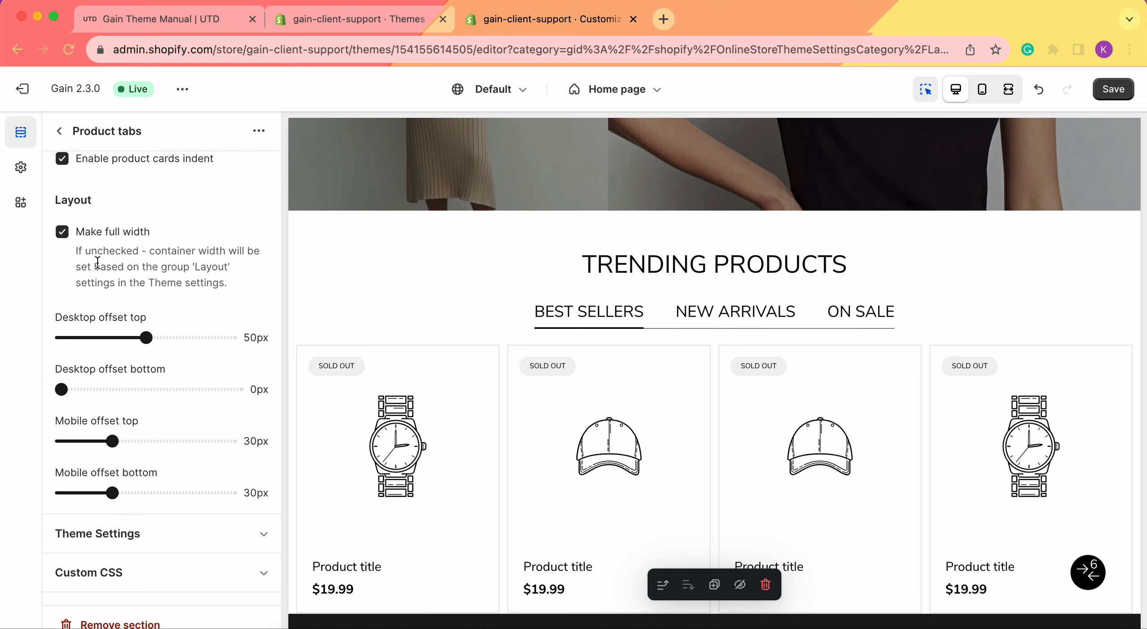
left_click(70, 236)
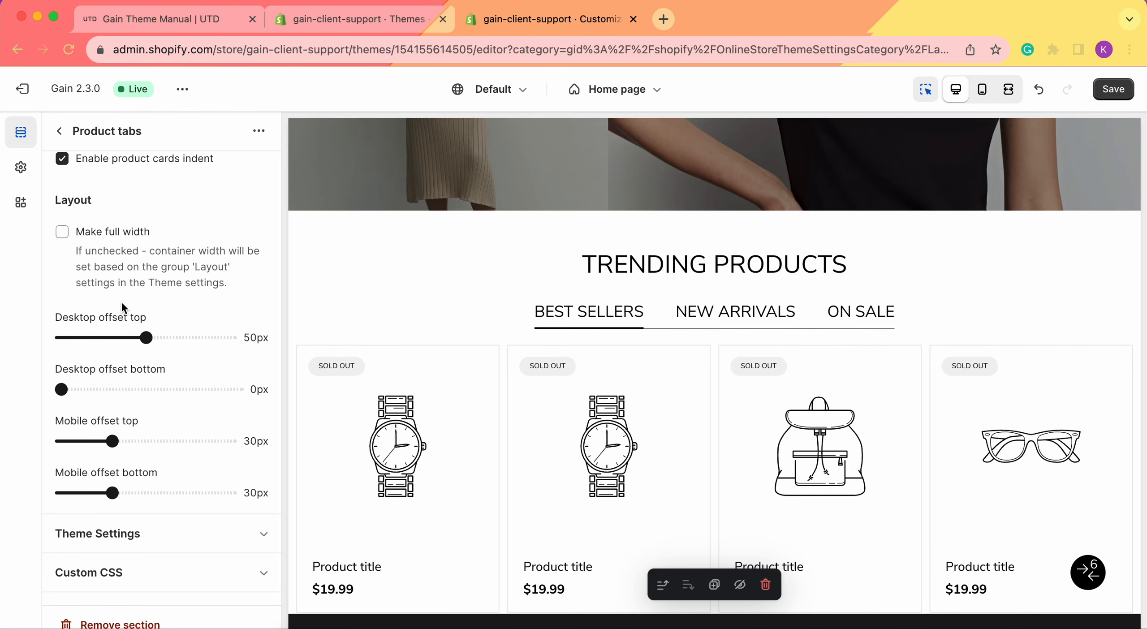
left_click(20, 169)
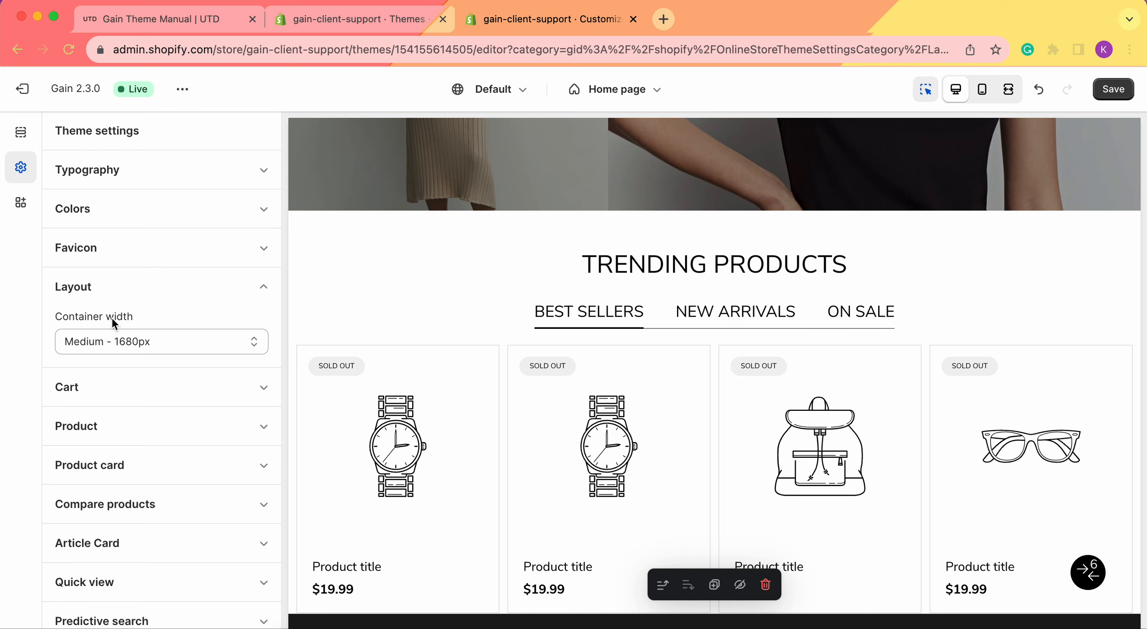
left_click(152, 334)
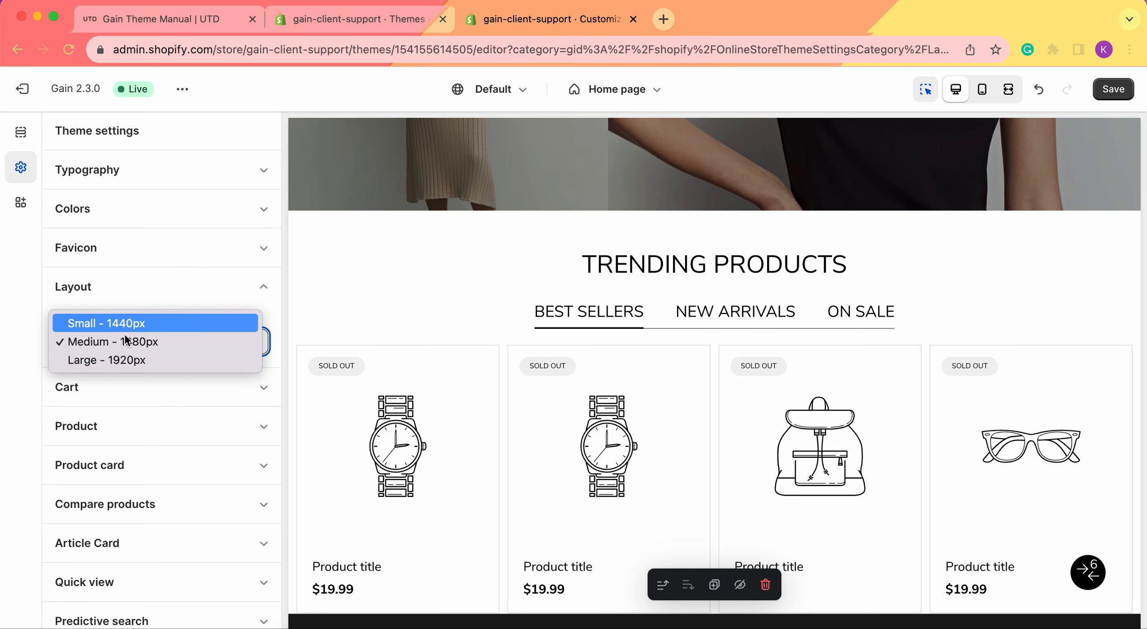
left_click(25, 138)
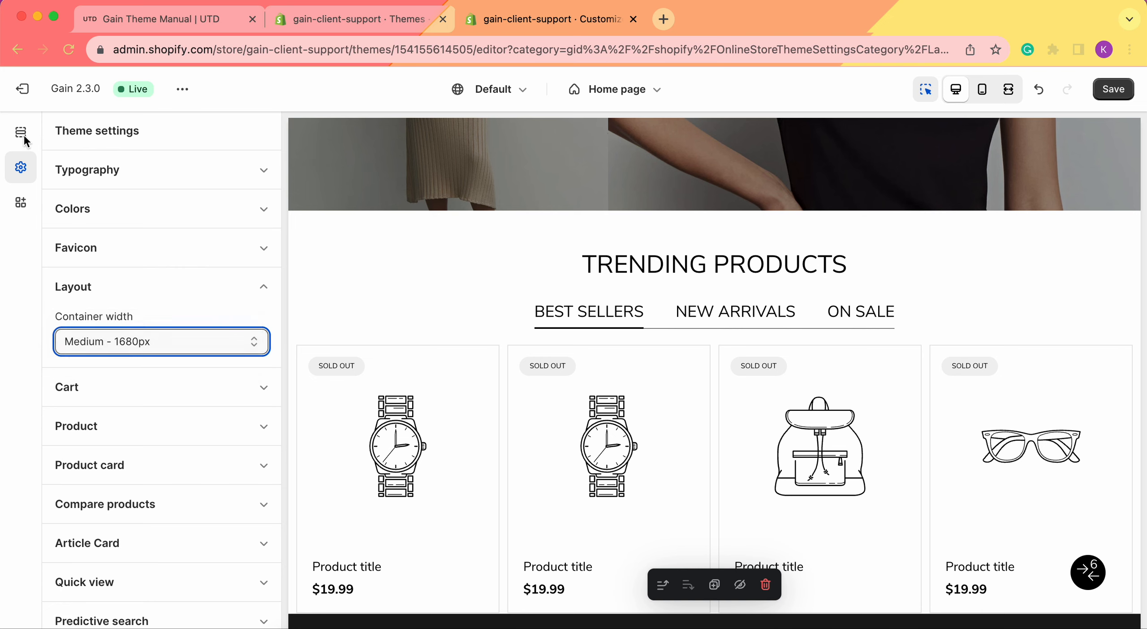
left_click(21, 134)
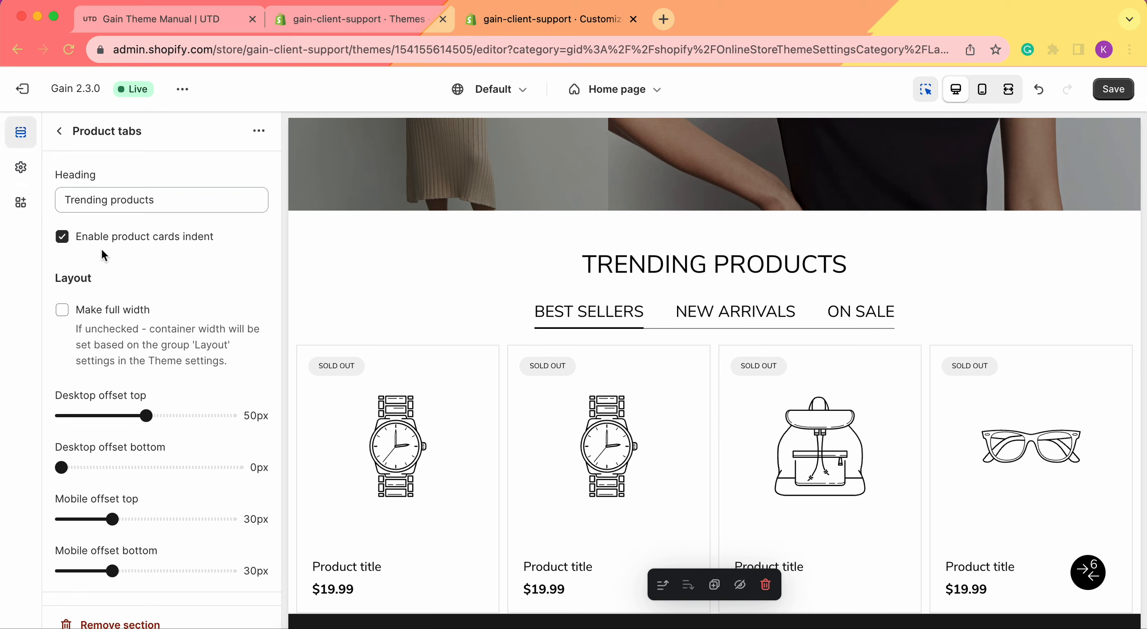
scroll(97, 307, "down", 1)
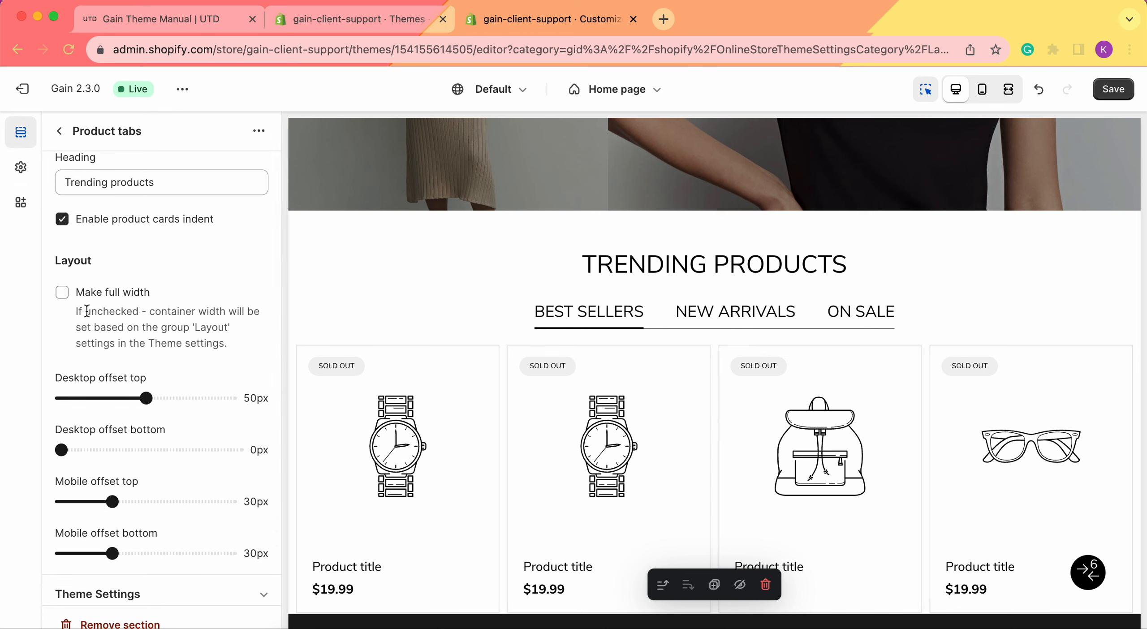
left_click(21, 170)
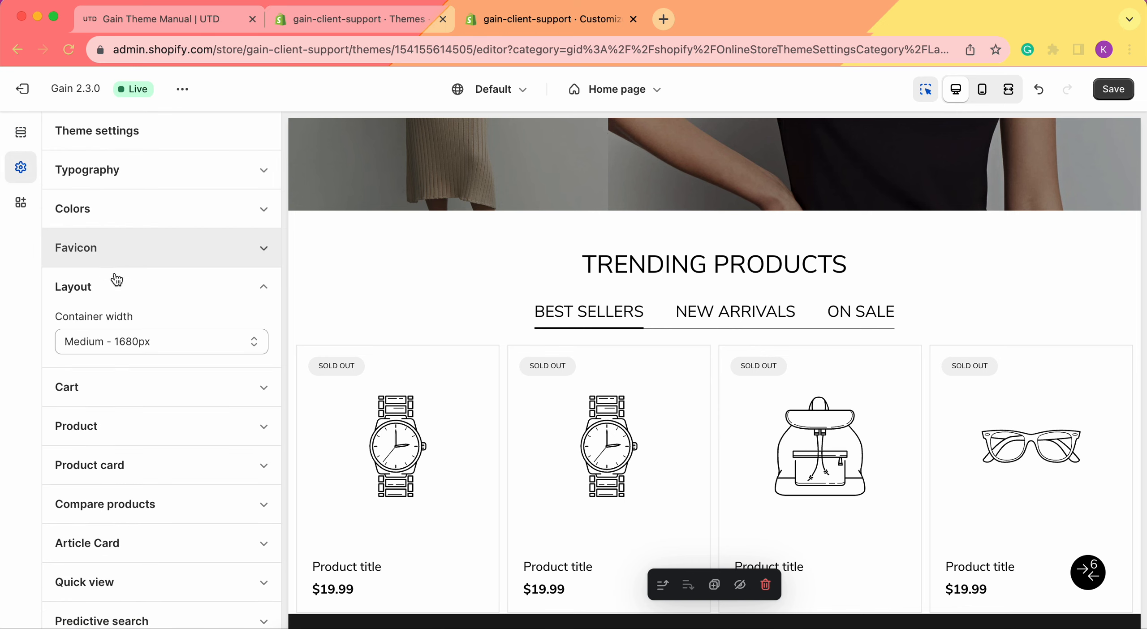
left_click(21, 132)
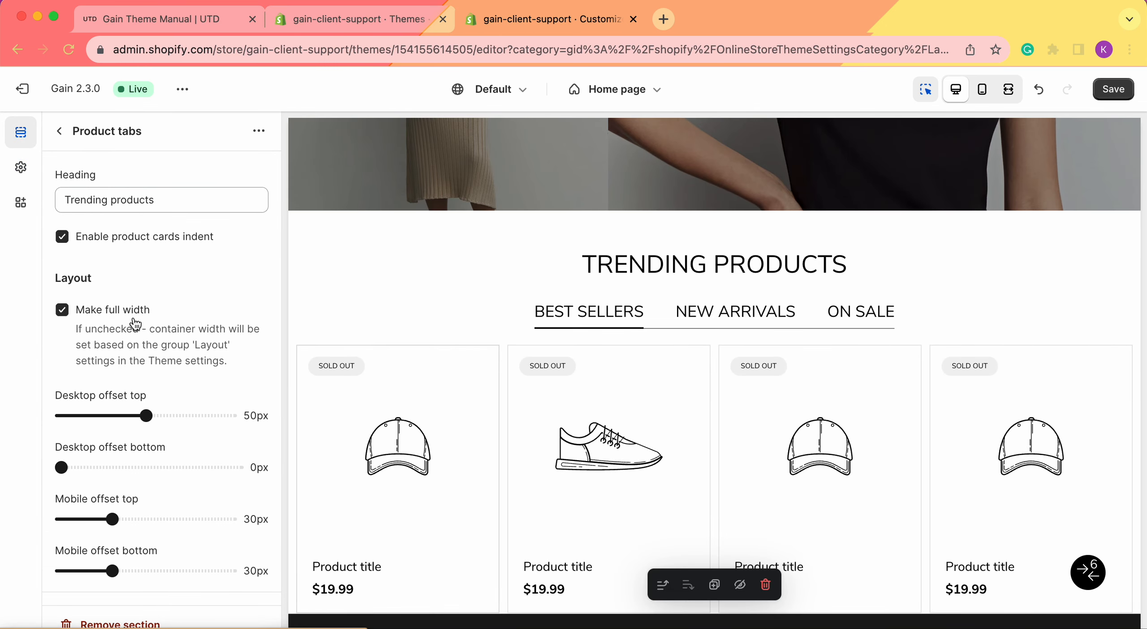
Adjust the Product tabs section's desktop top offset, trying 92px and 0px and settling on 36px.
scroll(133, 325, "down", 1)
scroll(137, 258, "down", 2)
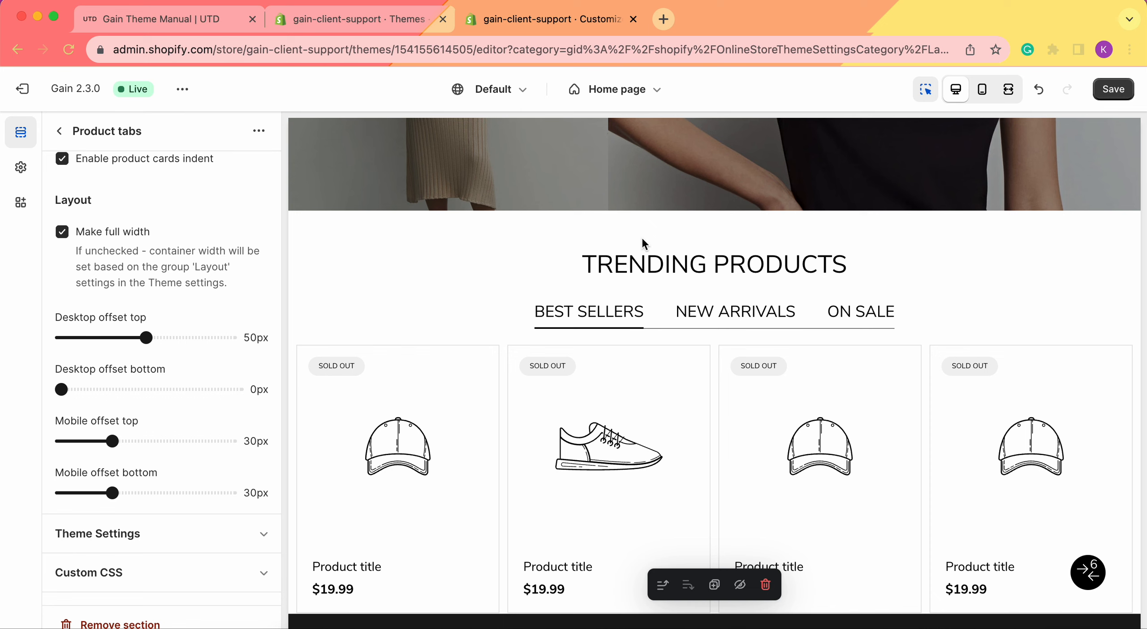
scroll(641, 243, "up", 3)
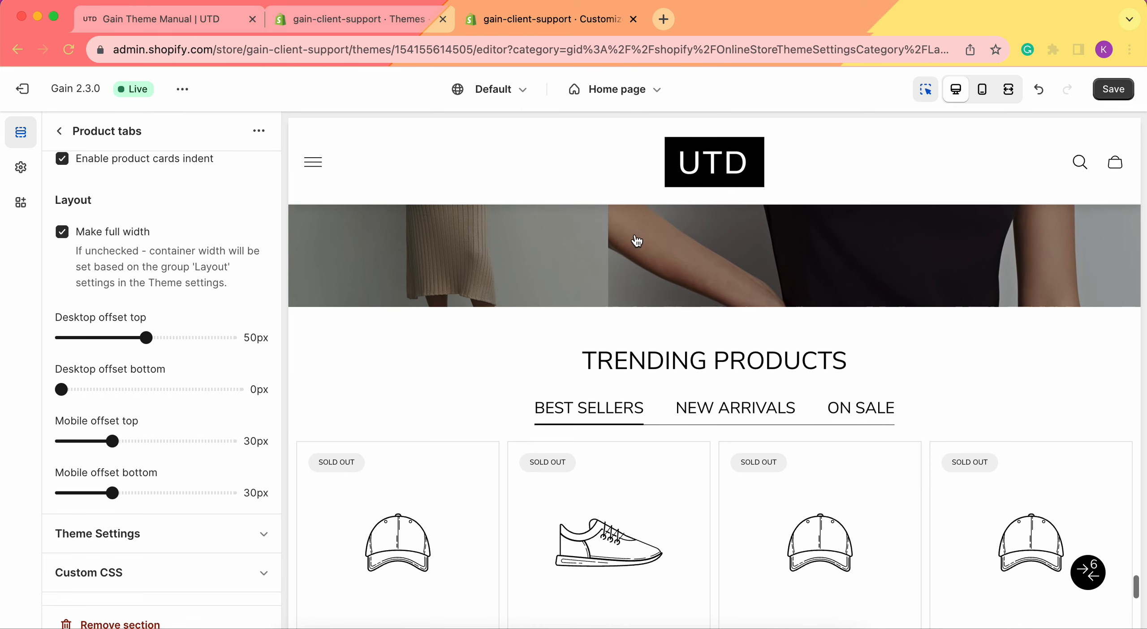
scroll(639, 341, "down", 5)
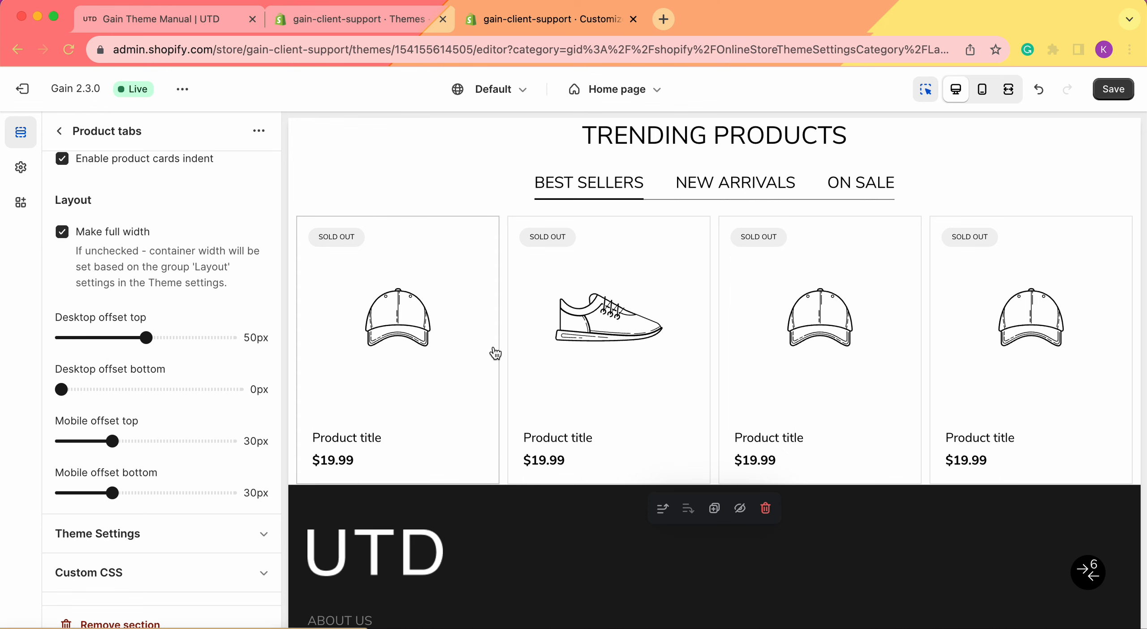
scroll(494, 353, "up", 3)
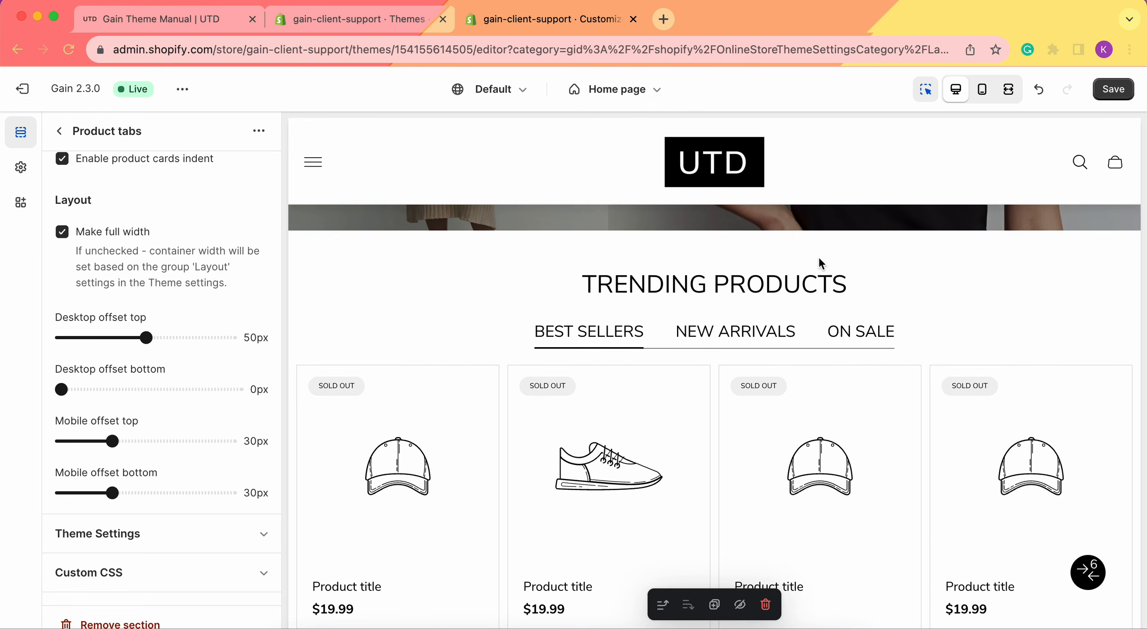
left_click_drag(146, 339, 217, 338)
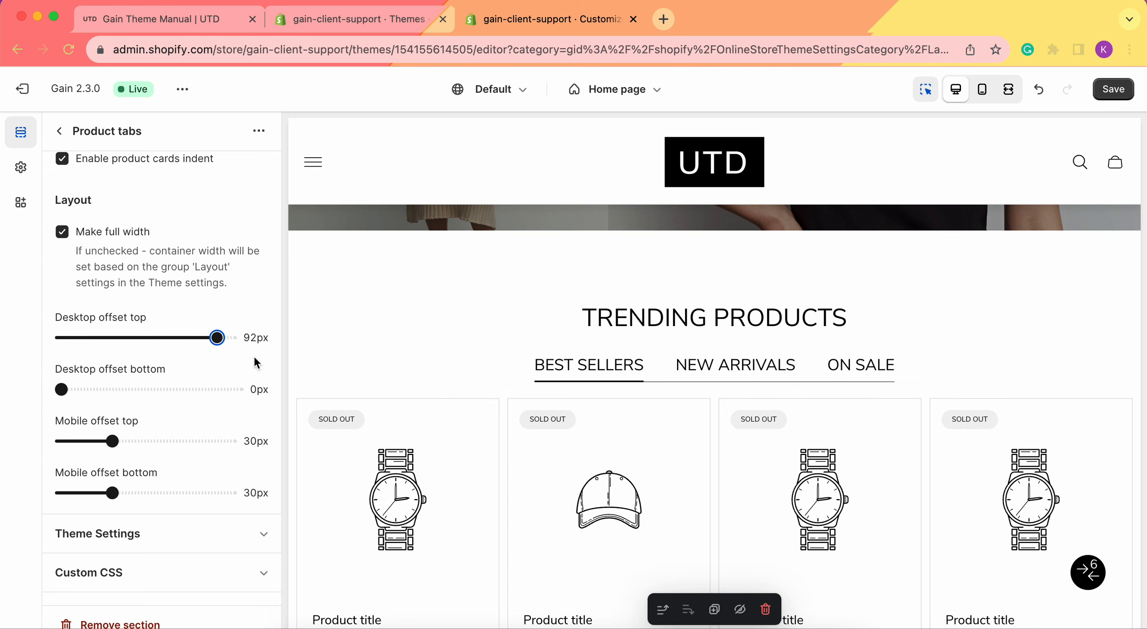
left_click_drag(217, 338, 21, 340)
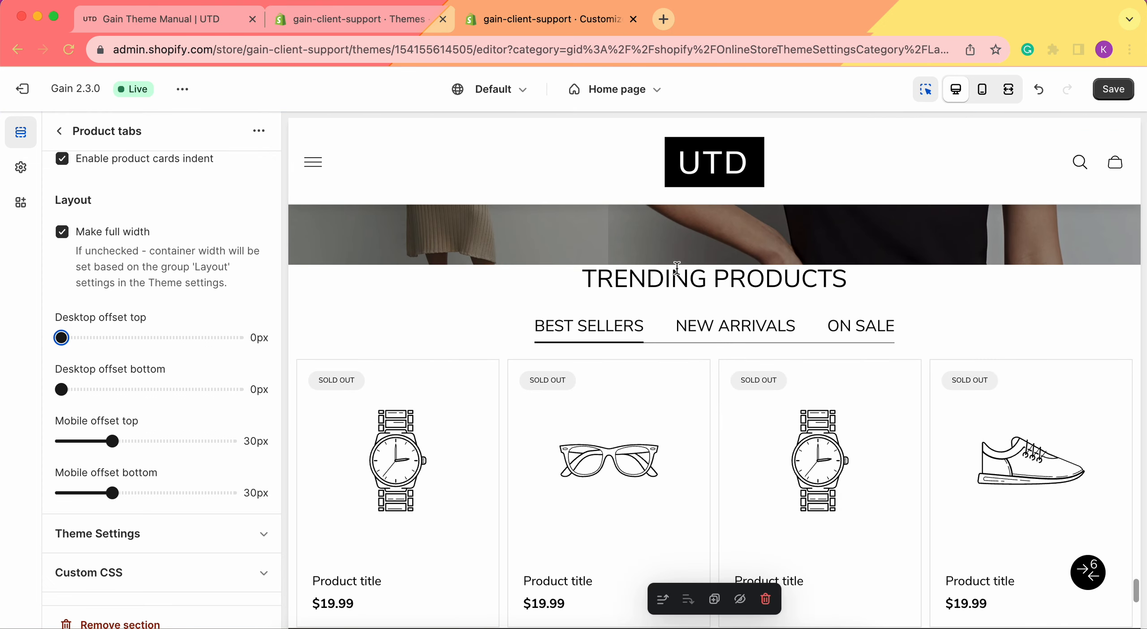
left_click_drag(62, 338, 123, 337)
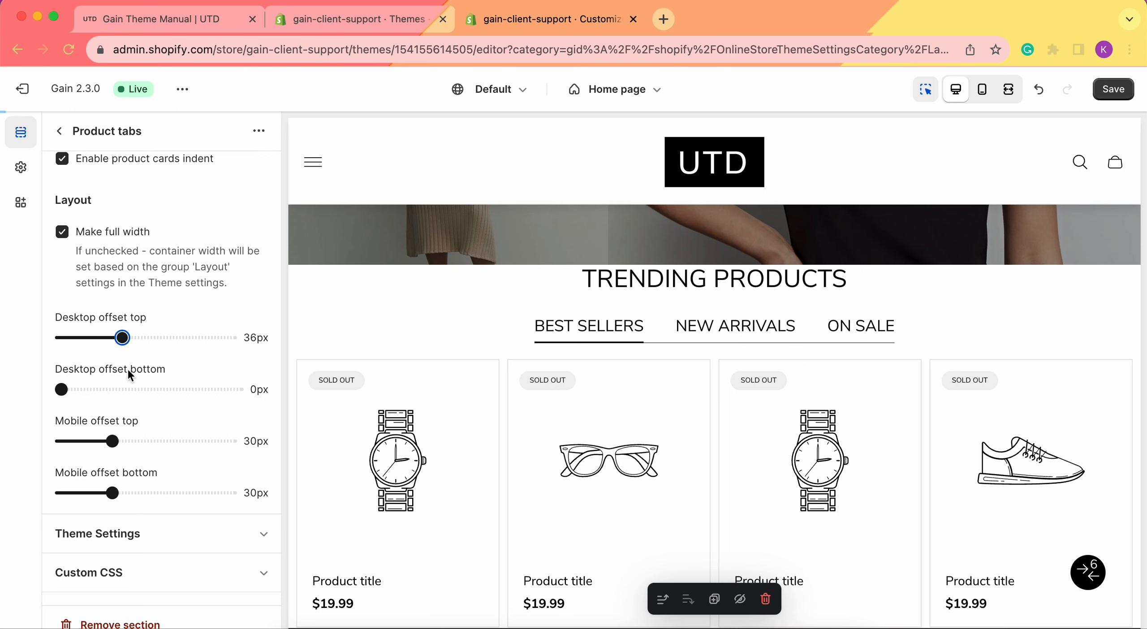
Set the Product tabs section's desktop bottom offset to 30px.
left_click_drag(62, 389, 112, 389)
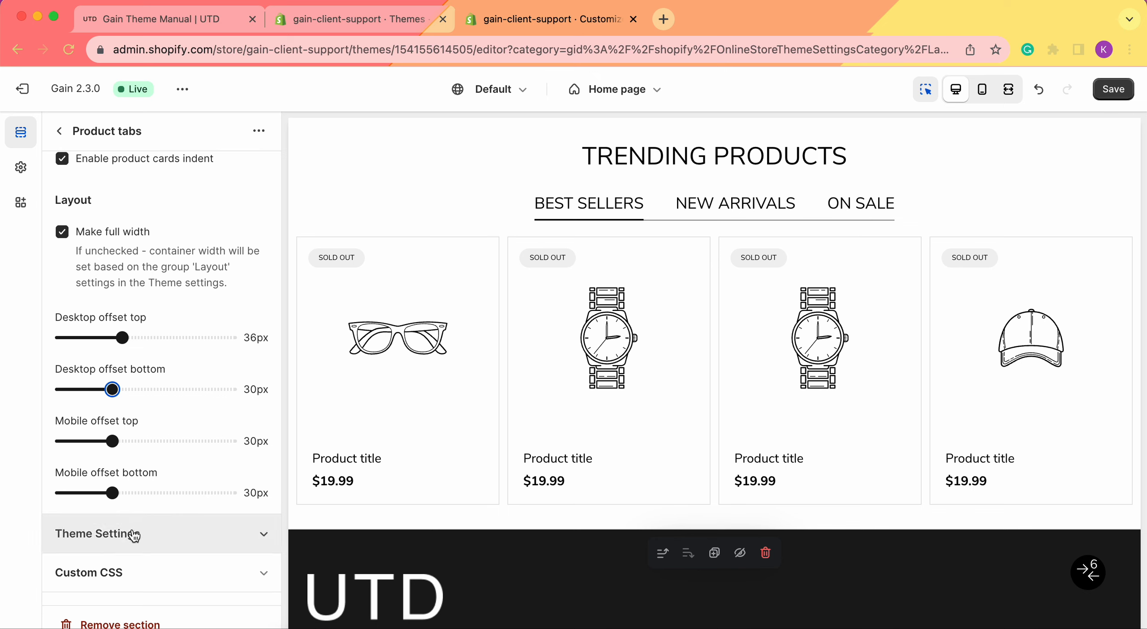
Look over the Product tabs section's own Theme Settings group and compare it with the theme-wide settings list.
left_click(150, 538)
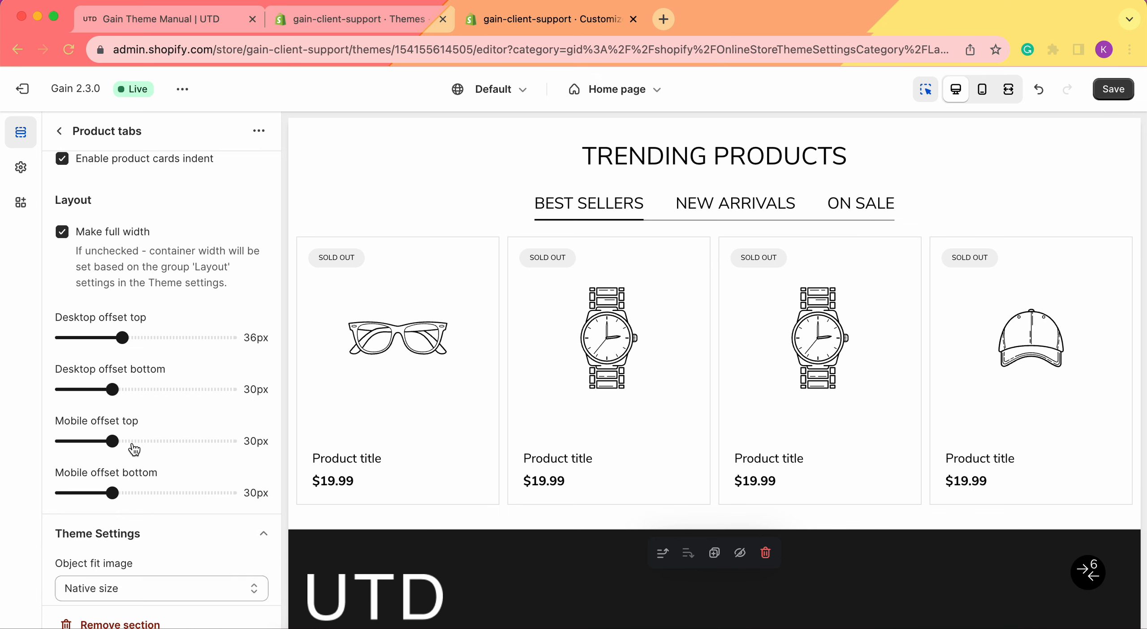
scroll(130, 448, "down", 3)
scroll(134, 430, "down", 3)
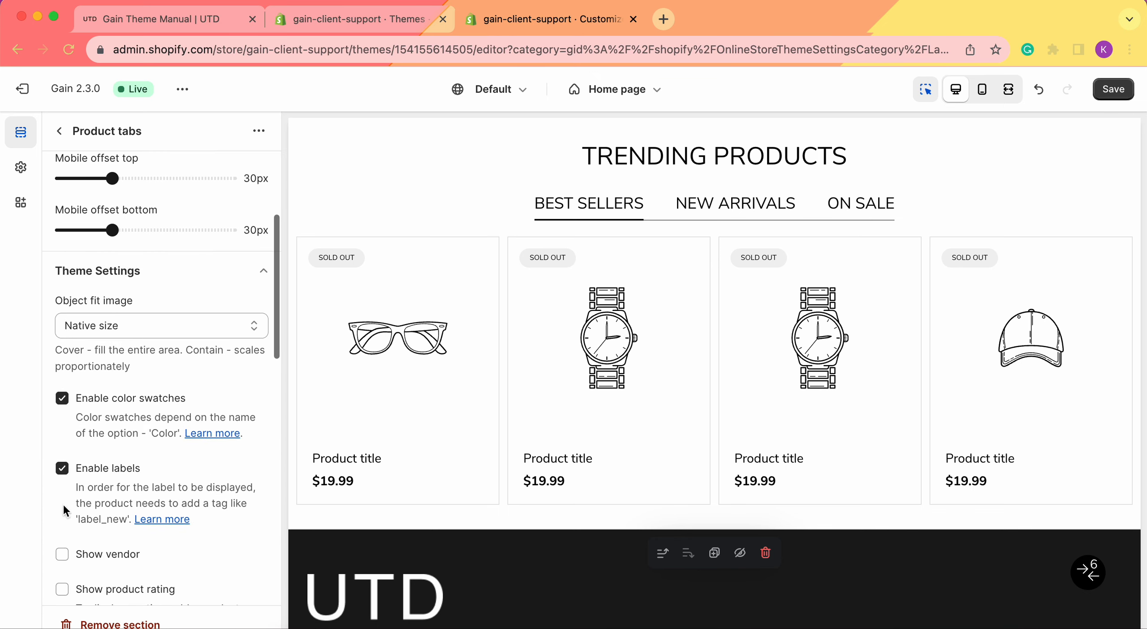
left_click(22, 171)
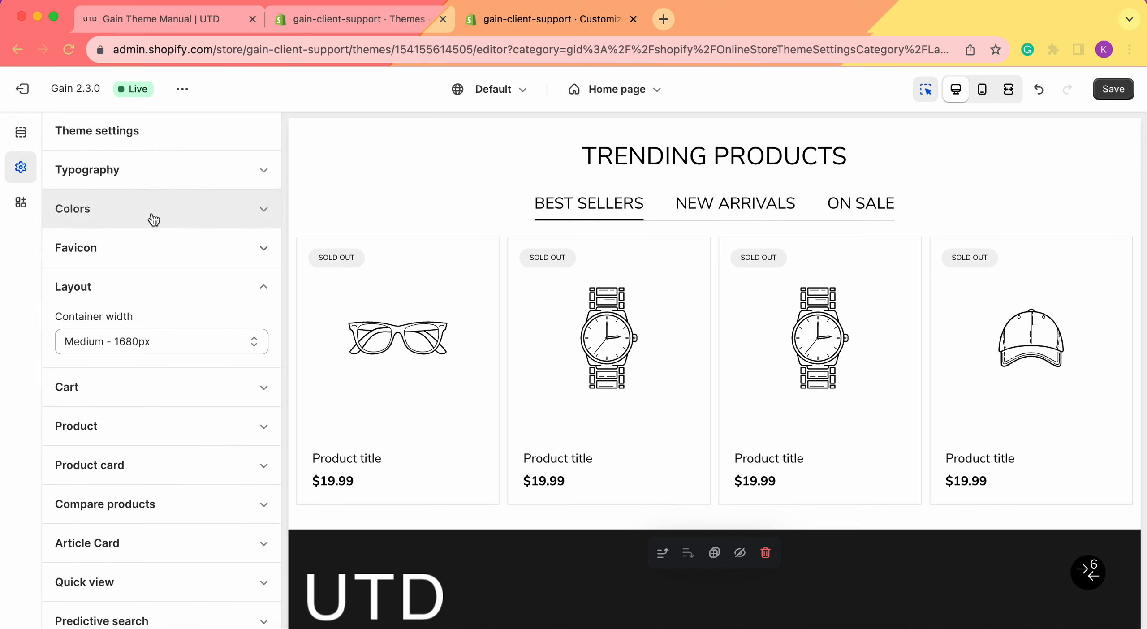
left_click(20, 134)
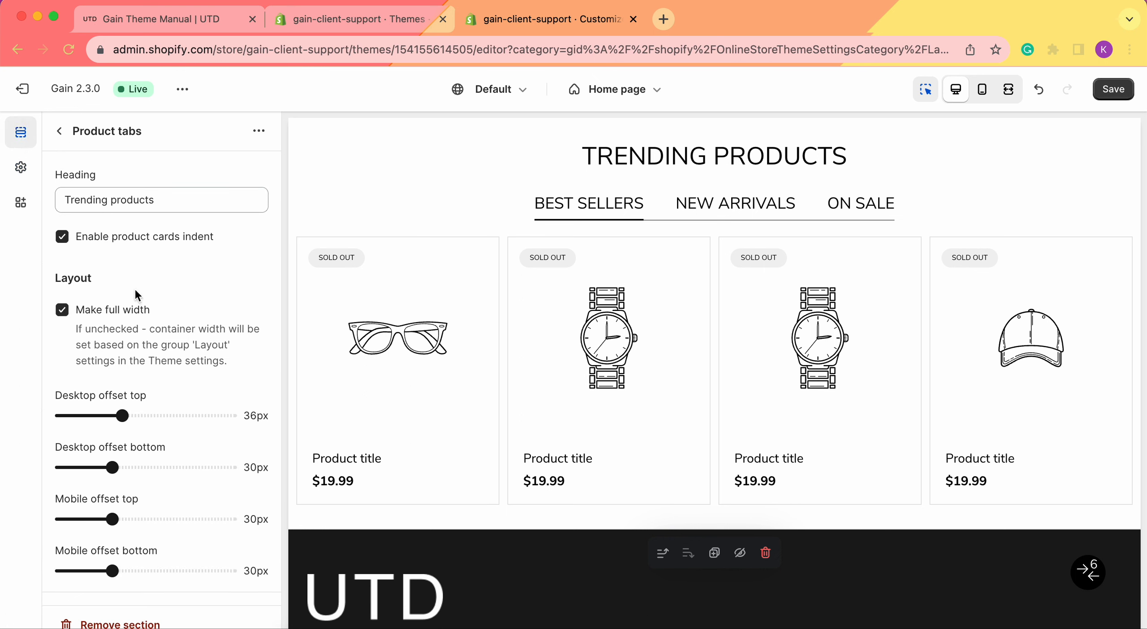
scroll(128, 380, "down", 3)
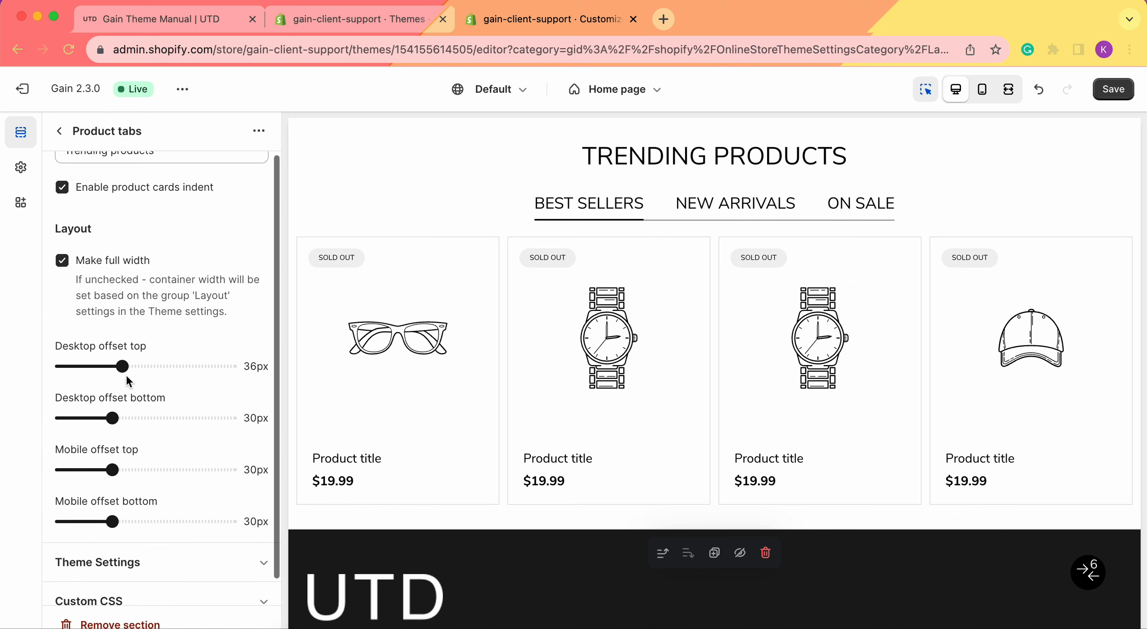
Examine the Object fit image choices and the remaining product card options in the Product tabs section's Theme Settings.
left_click(148, 543)
scroll(149, 545, "down", 8)
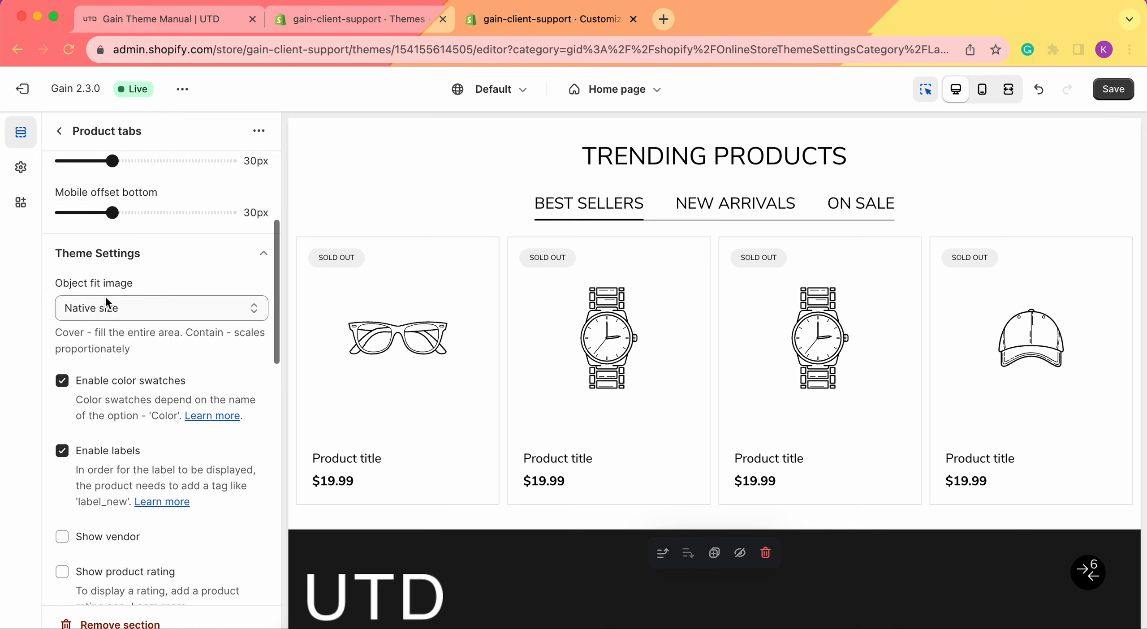
left_click(125, 306)
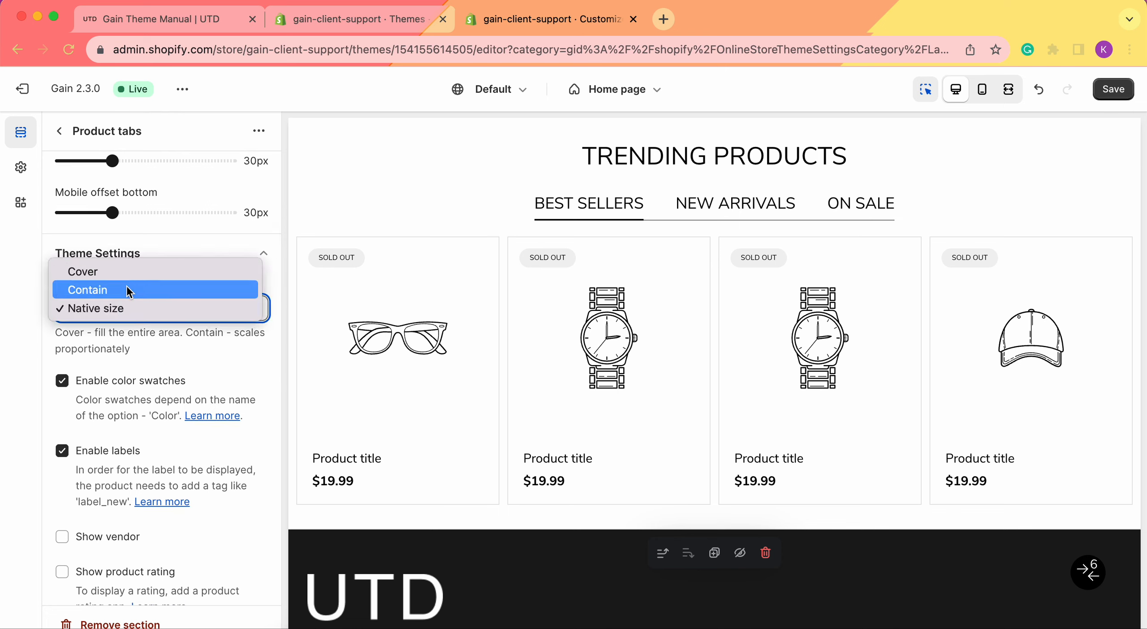
left_click(43, 359)
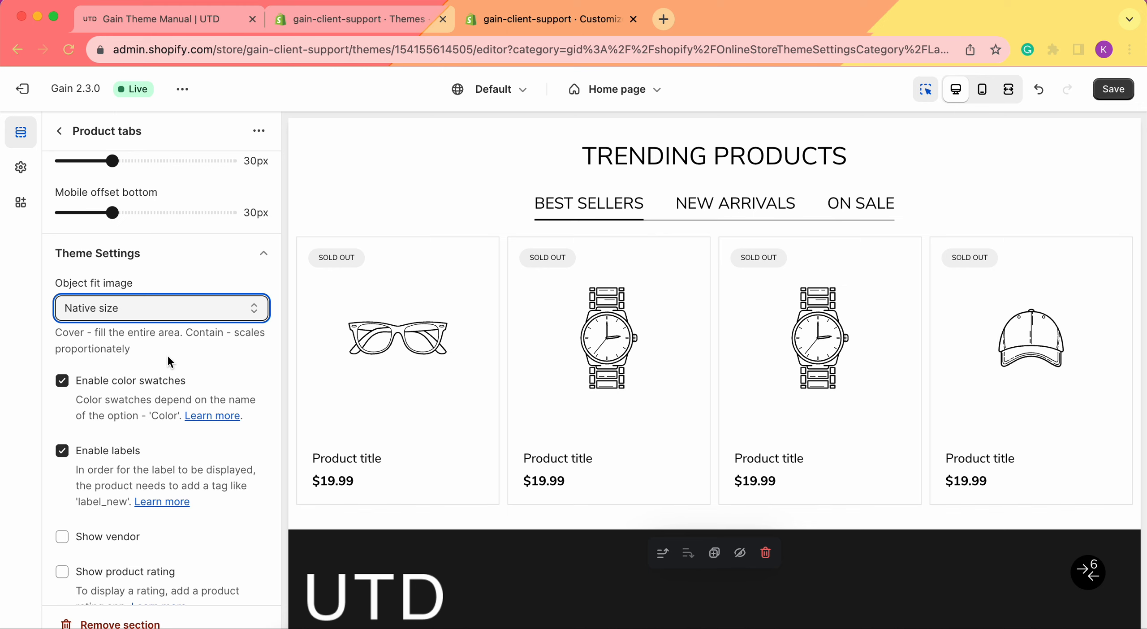
scroll(167, 354, "down", 3)
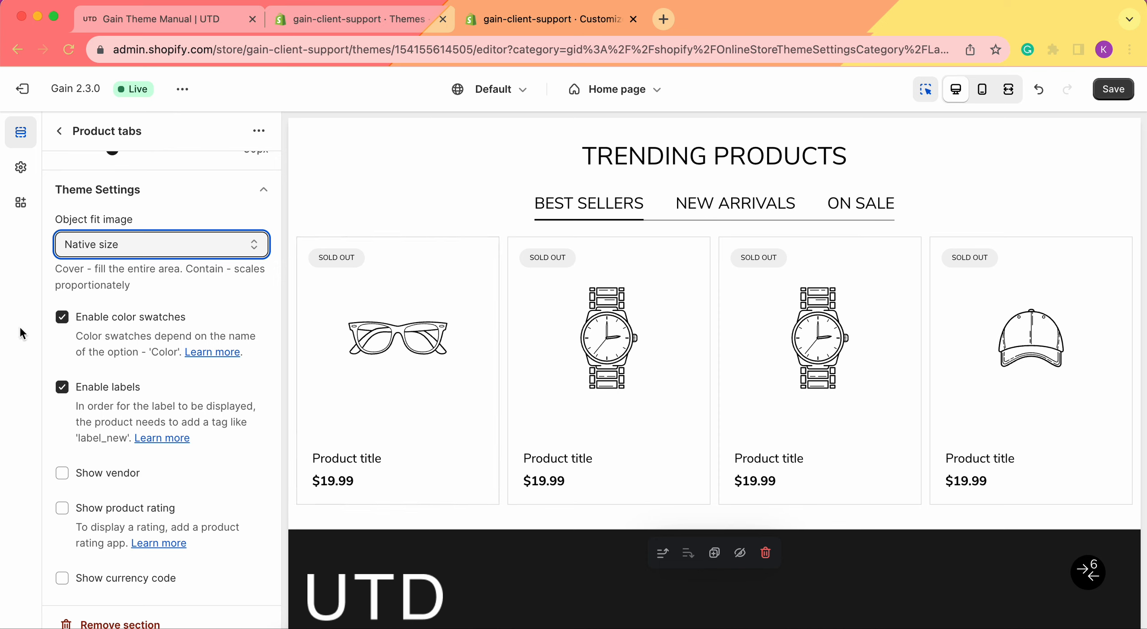
left_click(33, 323)
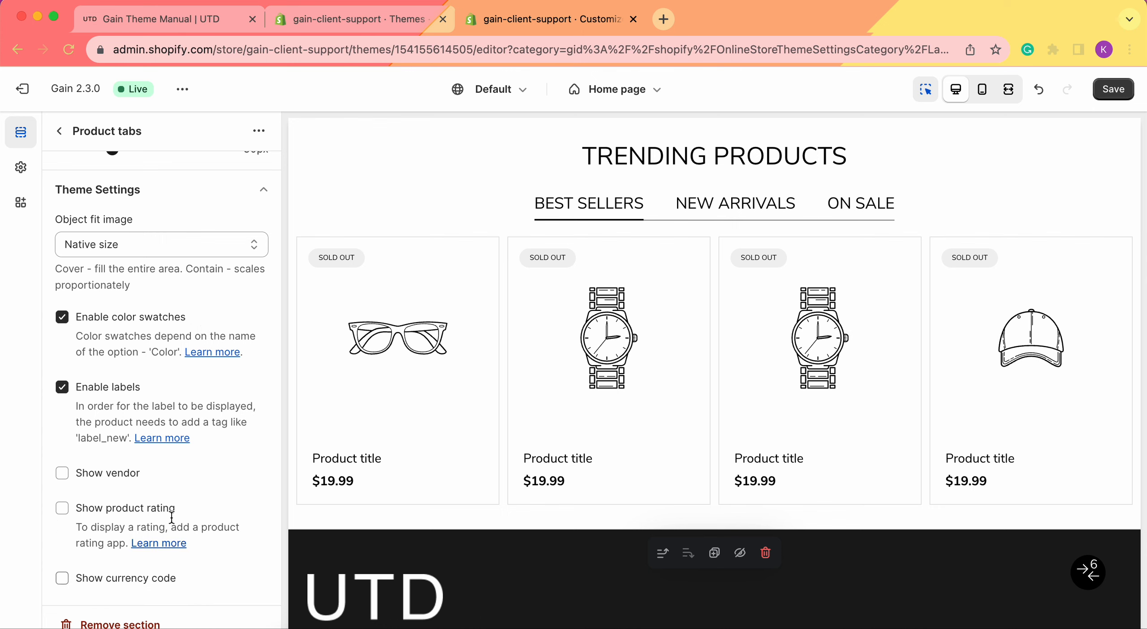
scroll(108, 400, "down", 10)
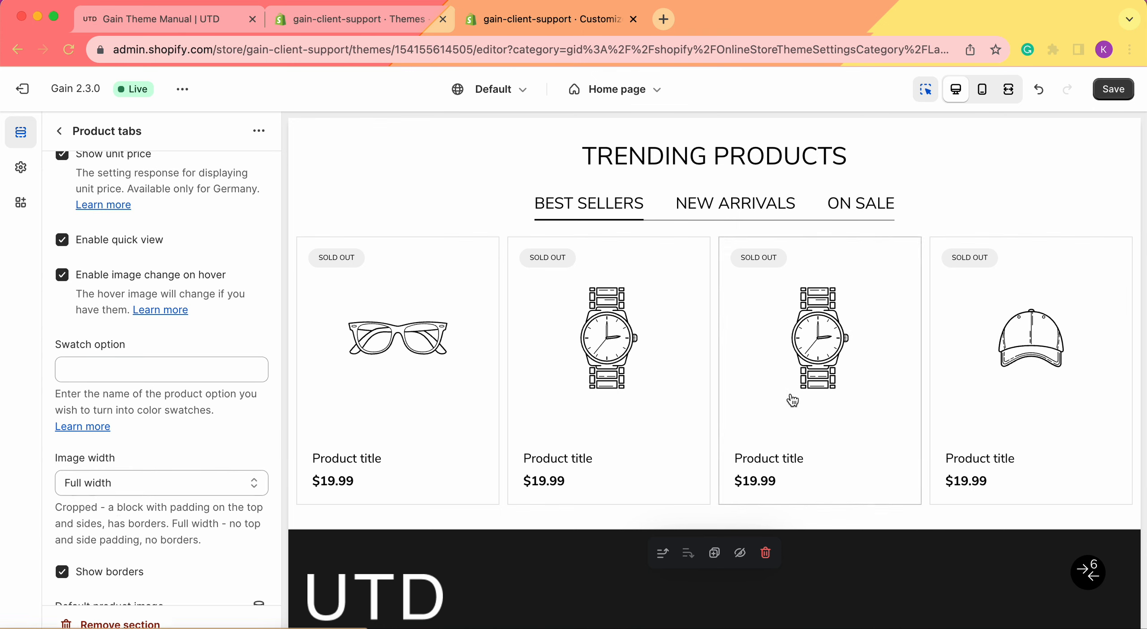
scroll(229, 253, "up", 10)
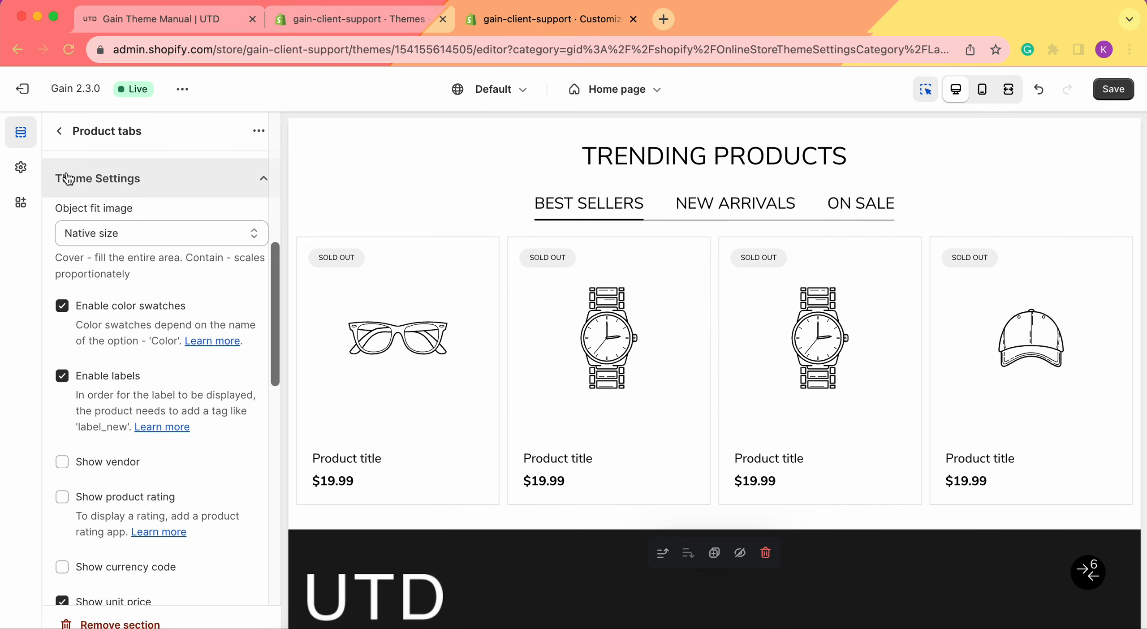
Review the tab blocks under Product tabs and inspect the settings of the On sale tab.
left_click(56, 133)
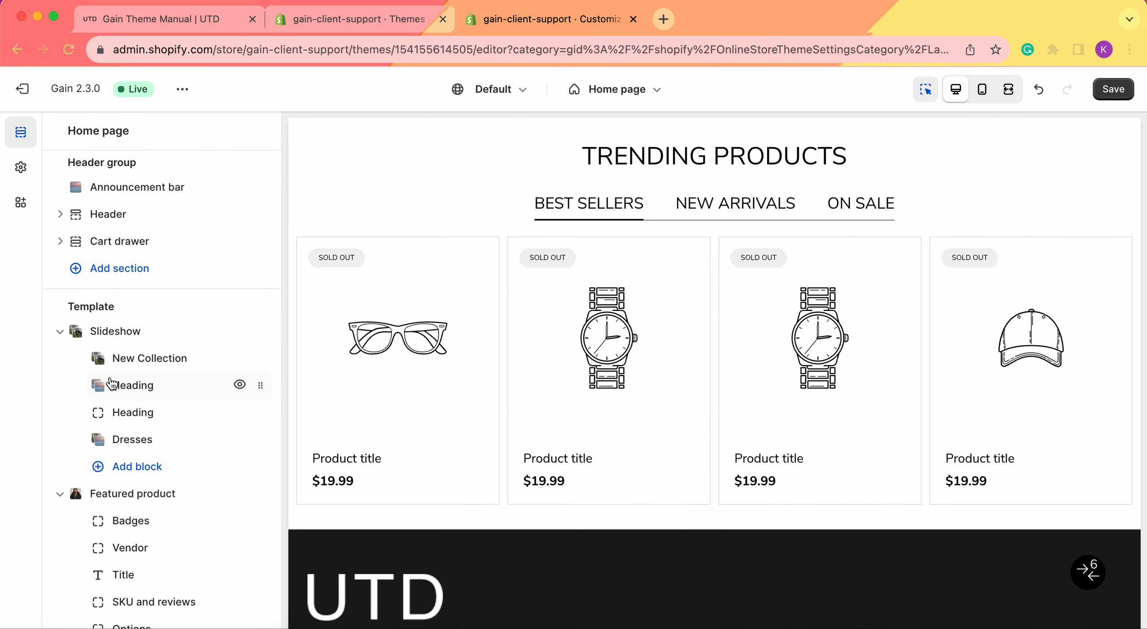
scroll(110, 381, "down", 15)
scroll(112, 383, "down", 15)
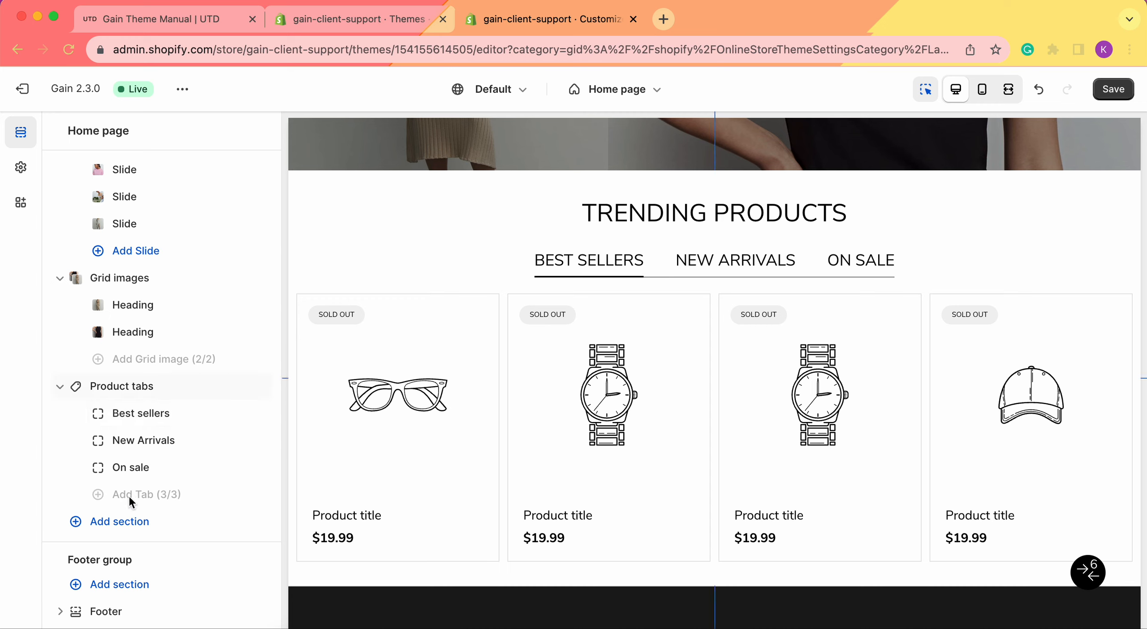
left_click(148, 471)
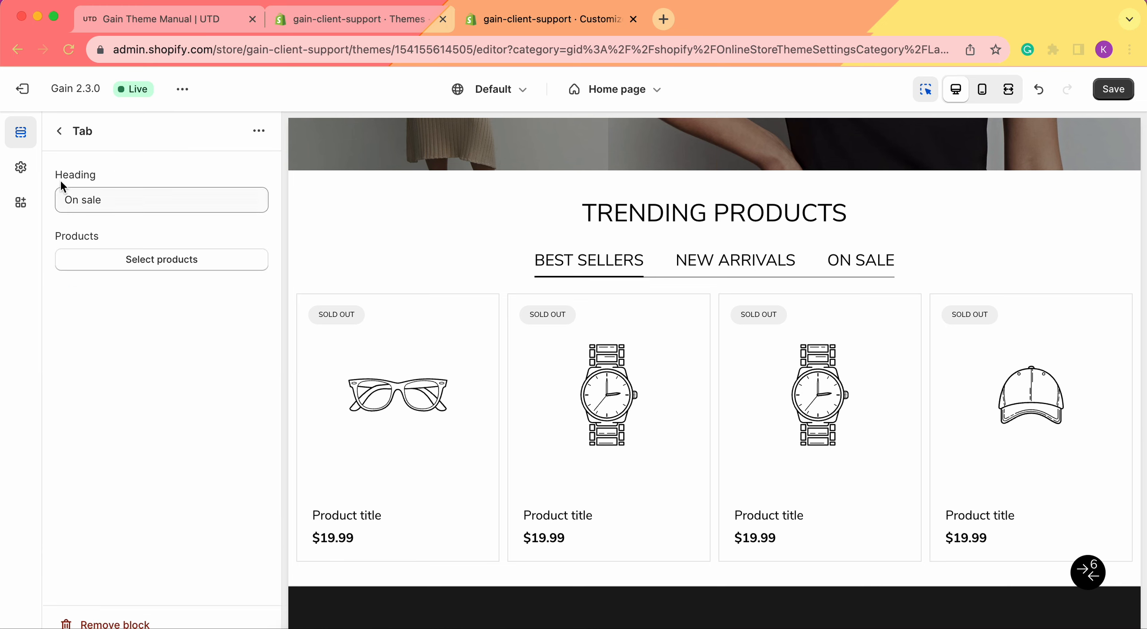
left_click(58, 131)
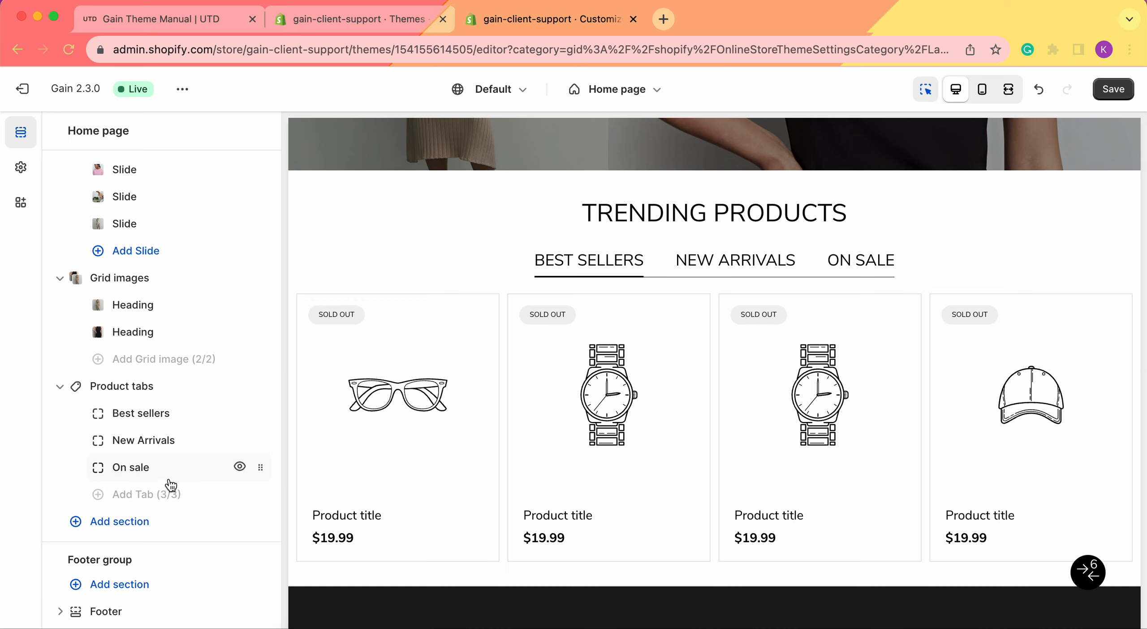
Hide the On sale tab and show it again, and move it above New Arrivals and back below.
left_click(239, 467)
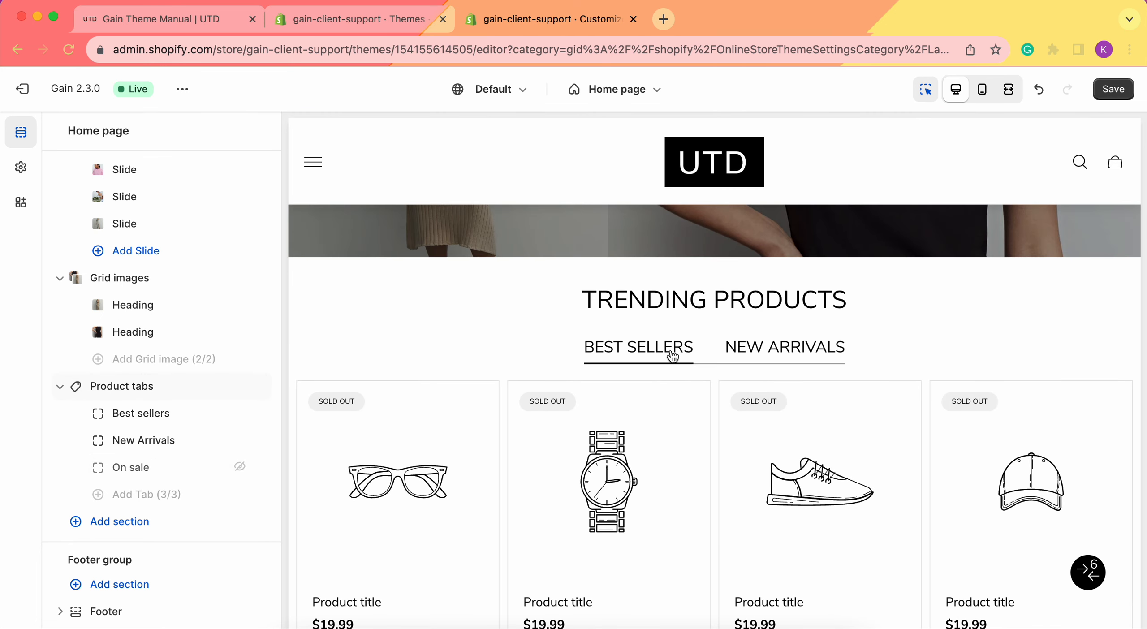
left_click(240, 468)
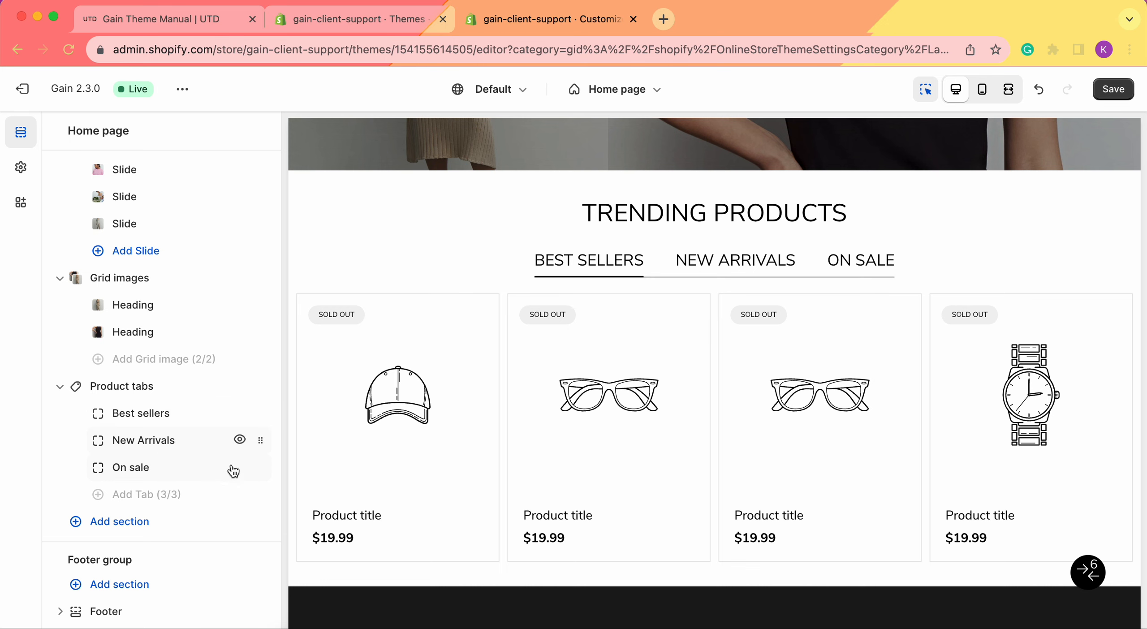
left_click_drag(260, 471, 260, 441)
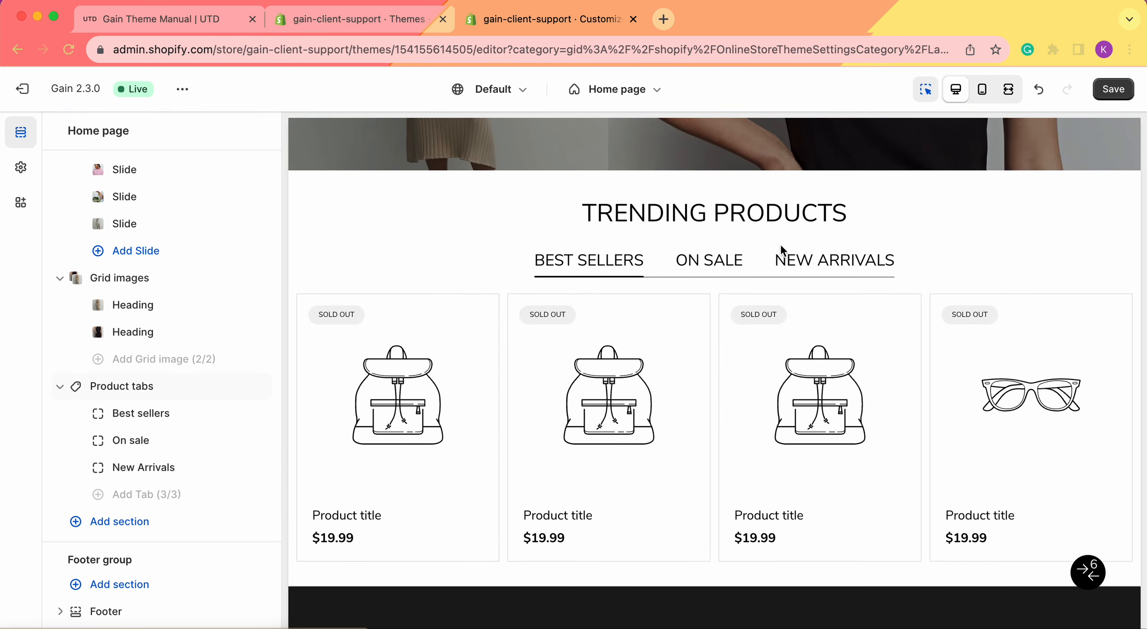
left_click_drag(260, 440, 247, 471)
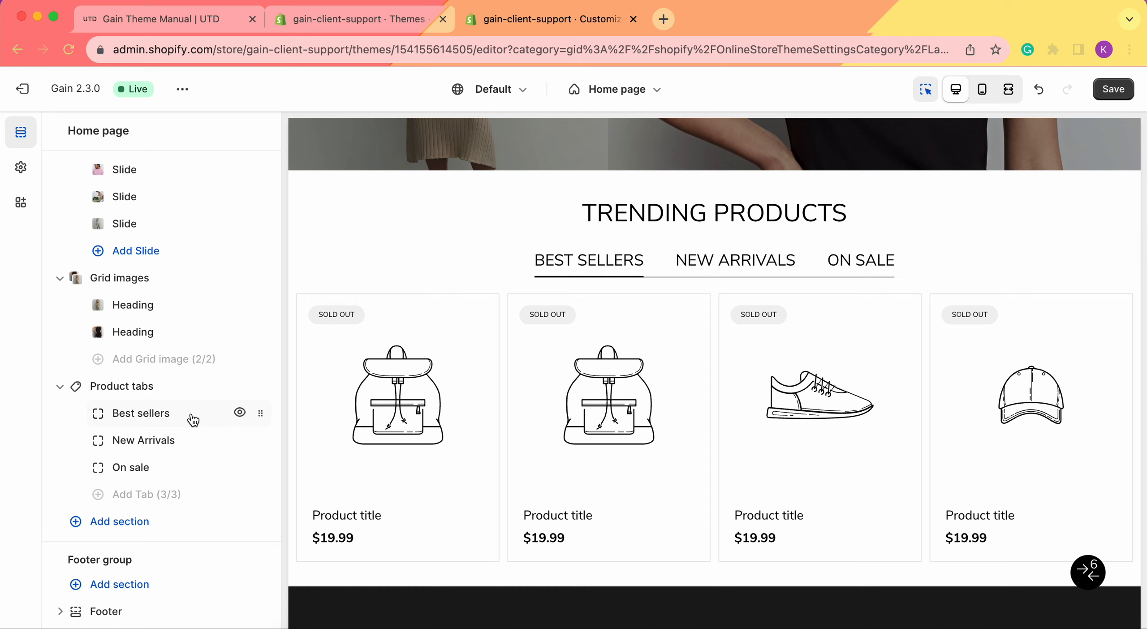
Open the Best sellers tab's settings and check its heading field.
left_click(142, 414)
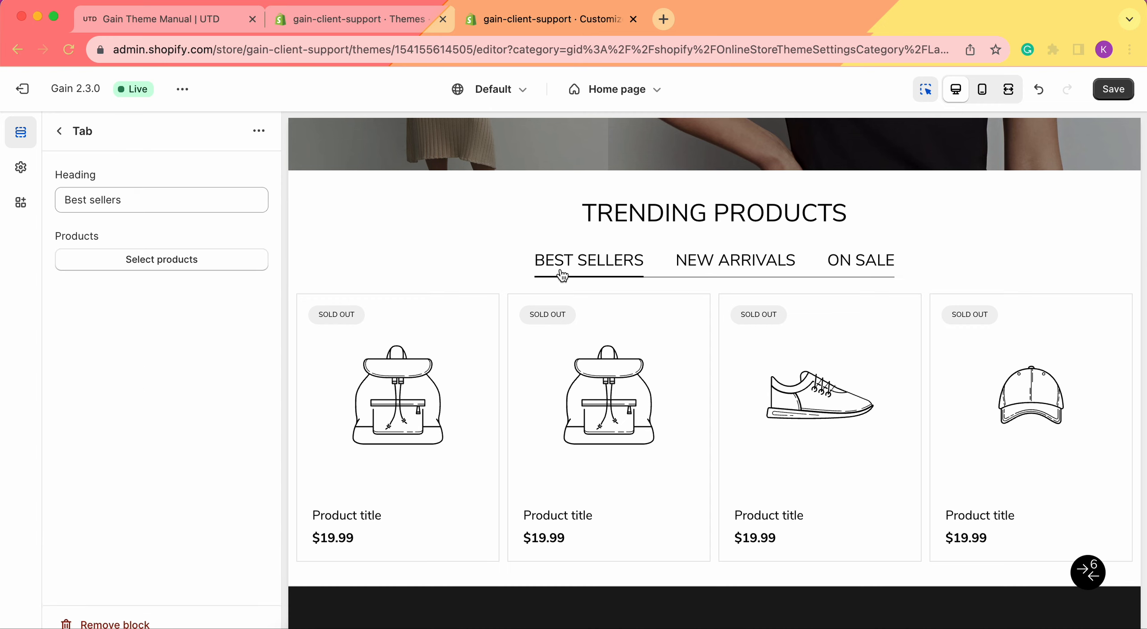
double_click(117, 199)
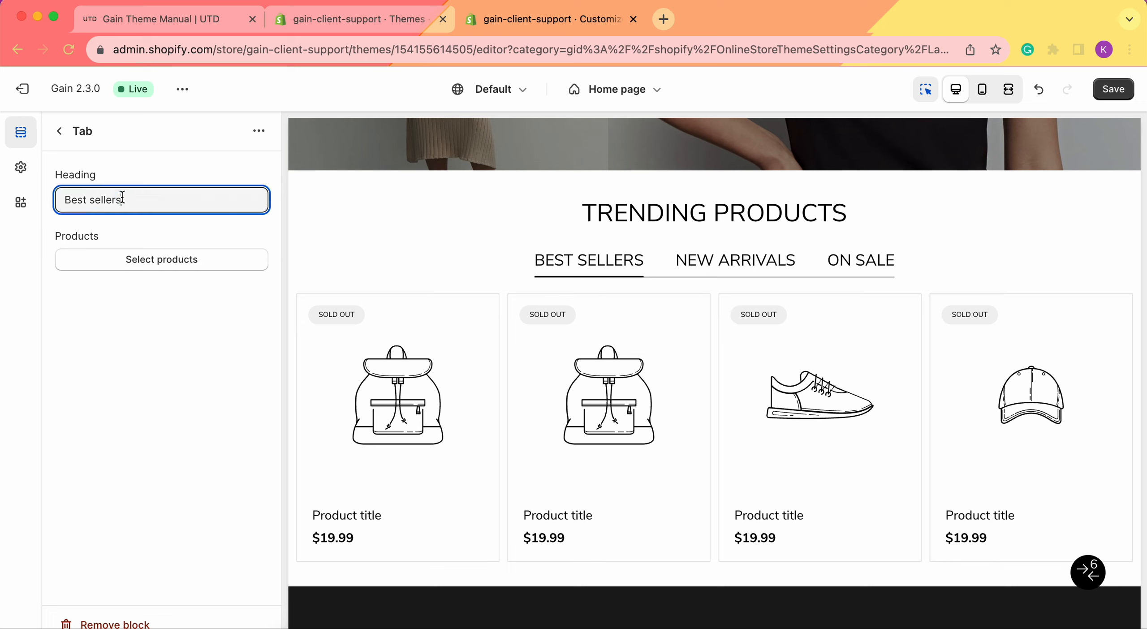
triple_click(122, 197)
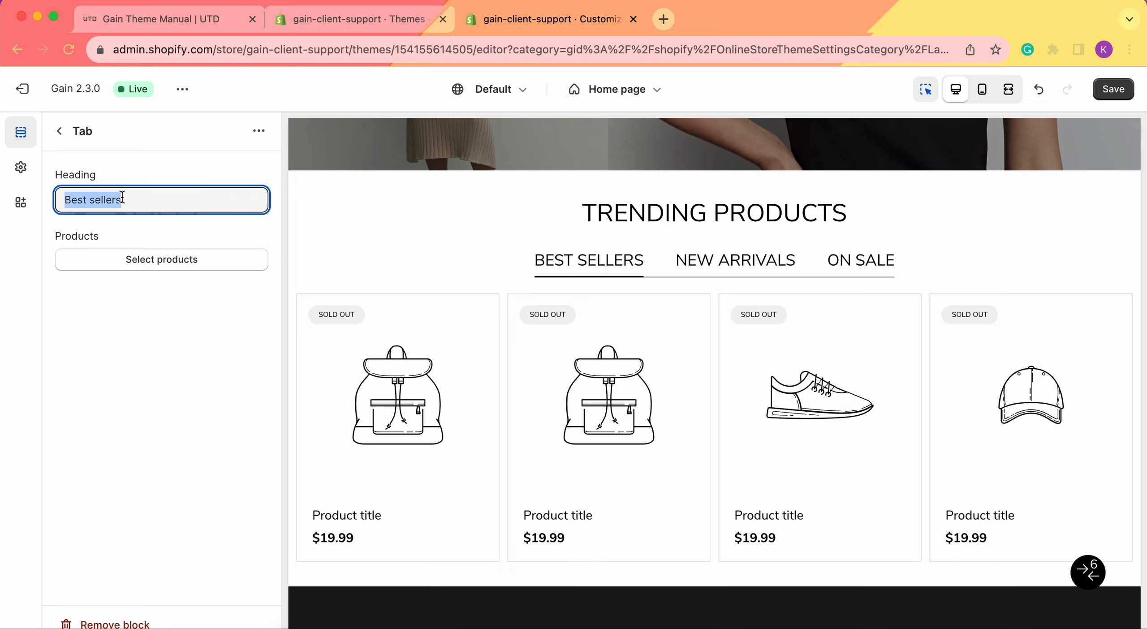
left_click(125, 300)
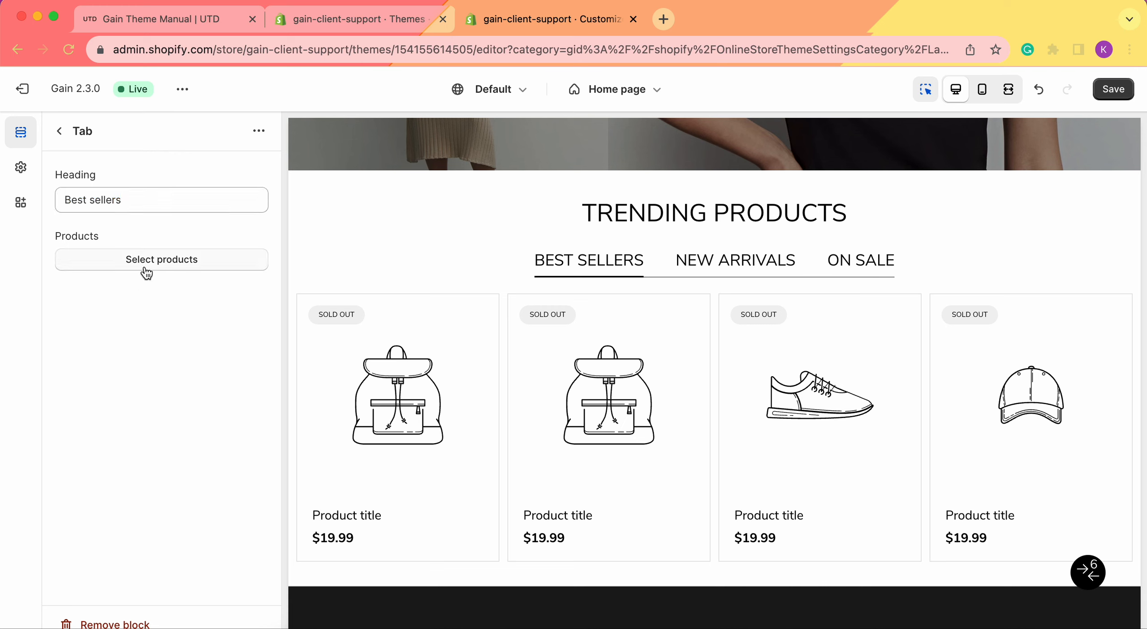
Assign Angora wool mix hat, Blazer with two slits, Boyfriend style puffer jacket and Double-breasted blazer in black to the Best sellers tab, and save.
left_click(149, 265)
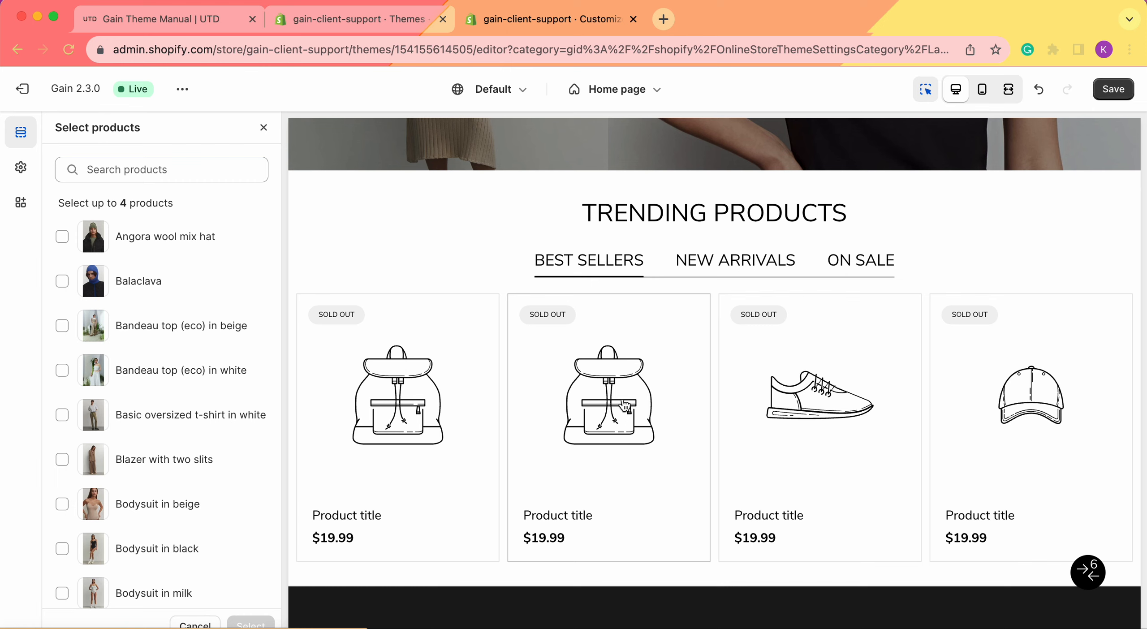
left_click(62, 241)
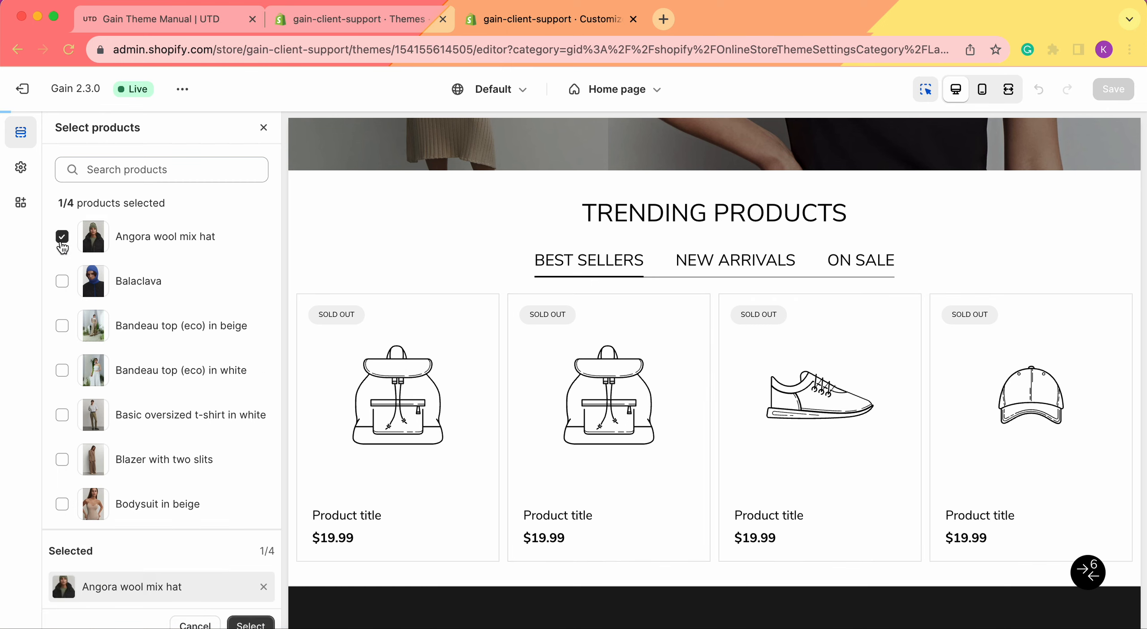
scroll(123, 327, "down", 3)
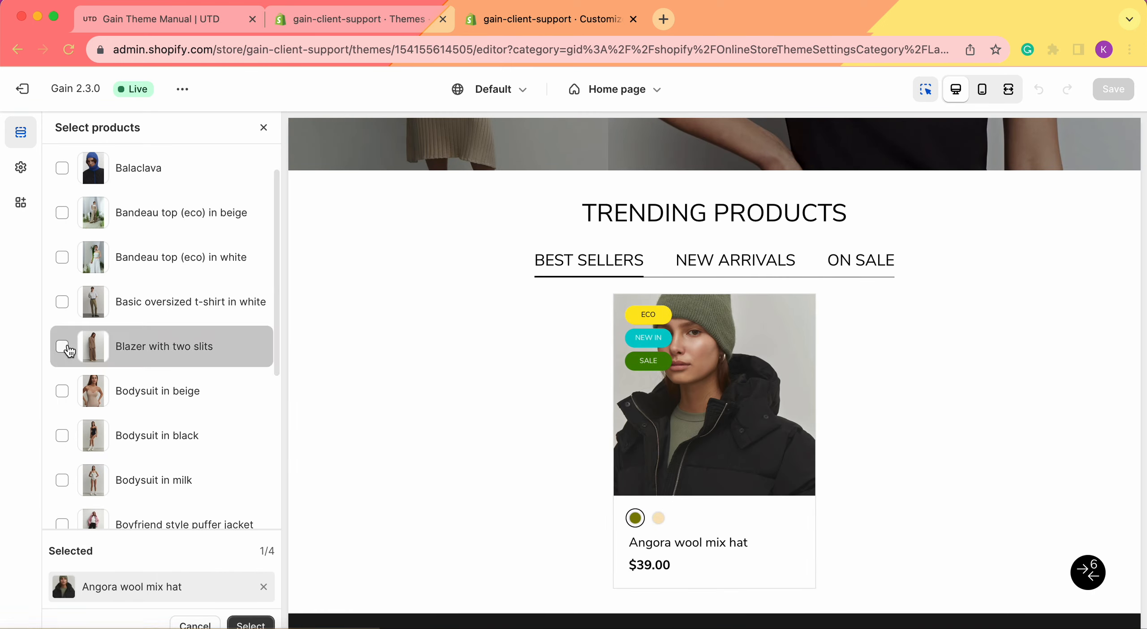
left_click(63, 348)
scroll(64, 352, "down", 4)
left_click(63, 358)
scroll(65, 361, "down", 2)
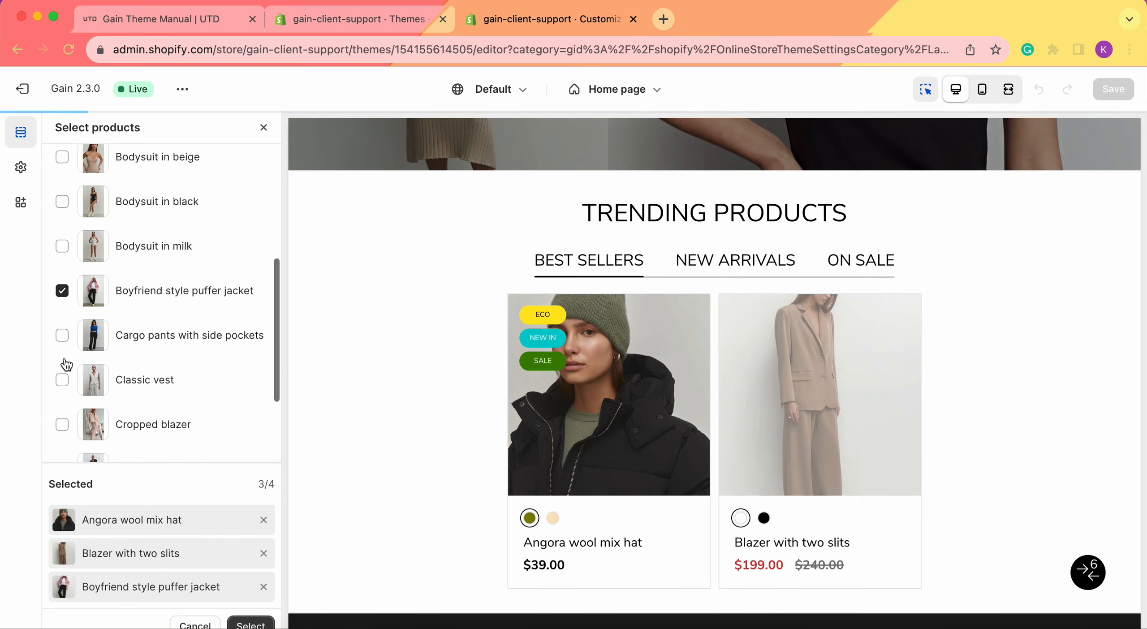
scroll(66, 364, "down", 3)
left_click(63, 398)
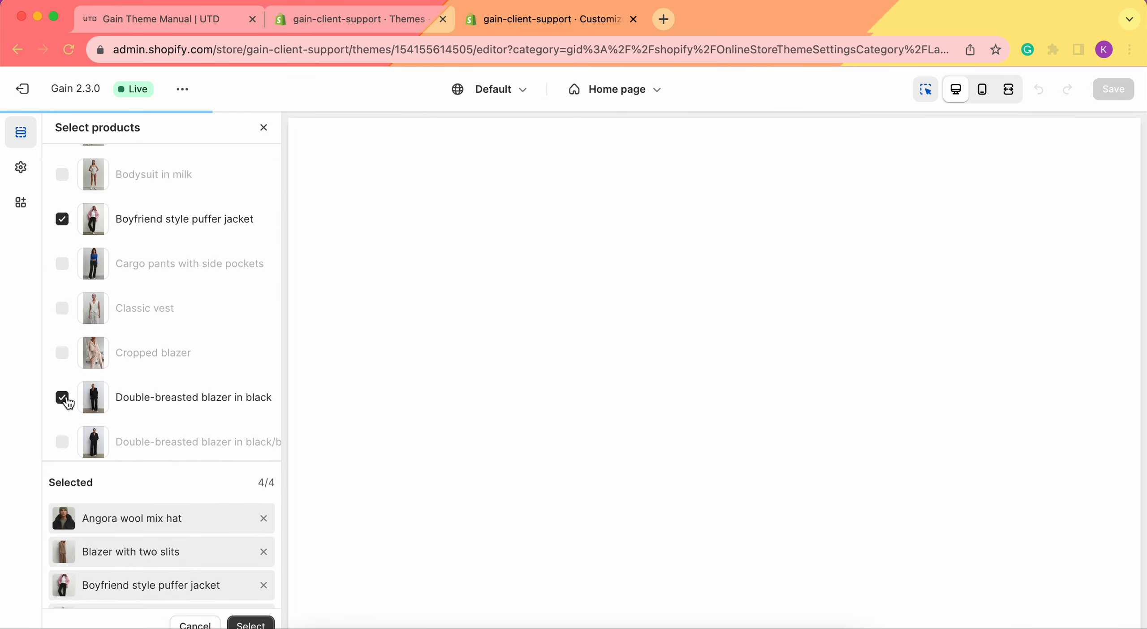
left_click(254, 624)
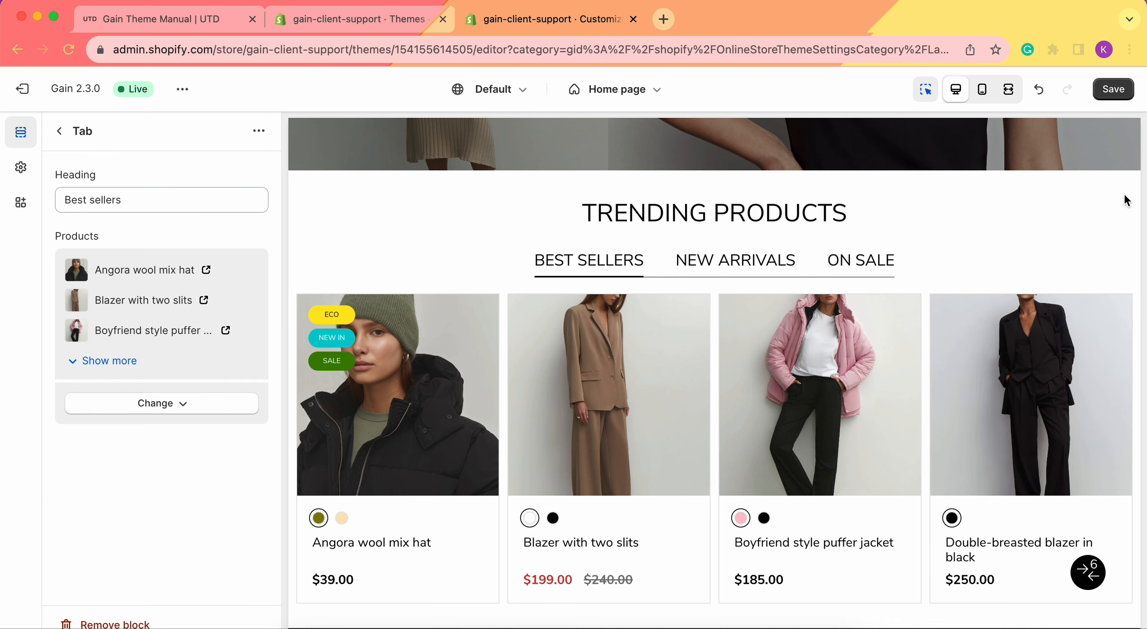
left_click(1114, 90)
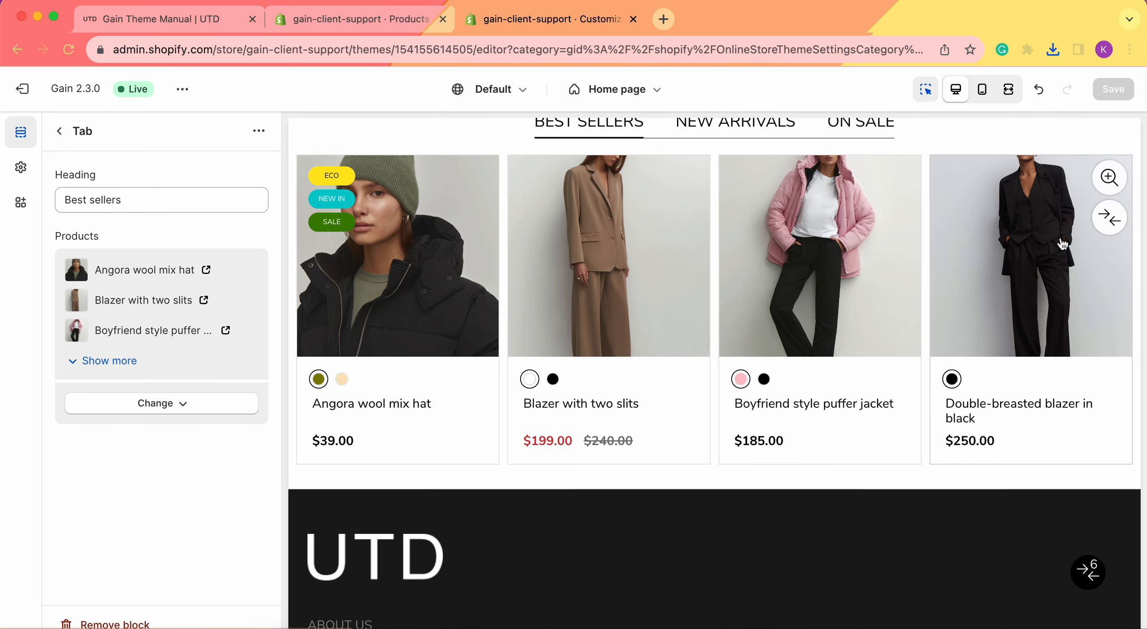
Return to the home page sections, open the Product tabs section's settings and go to its Theme Settings group.
scroll(1027, 275, "up", 1)
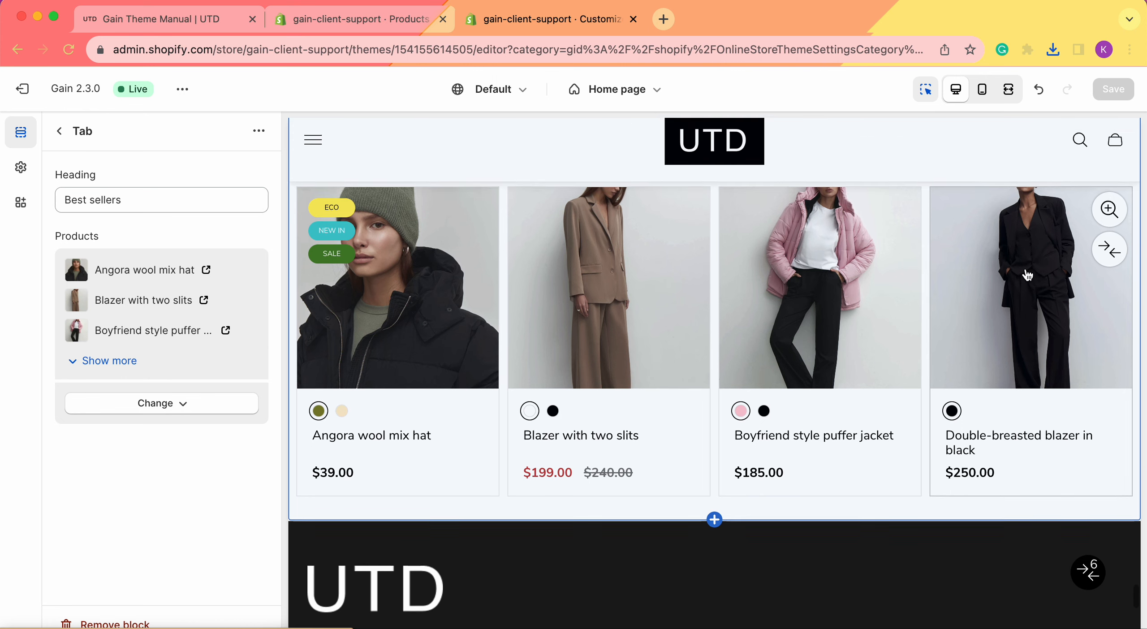
left_click(59, 132)
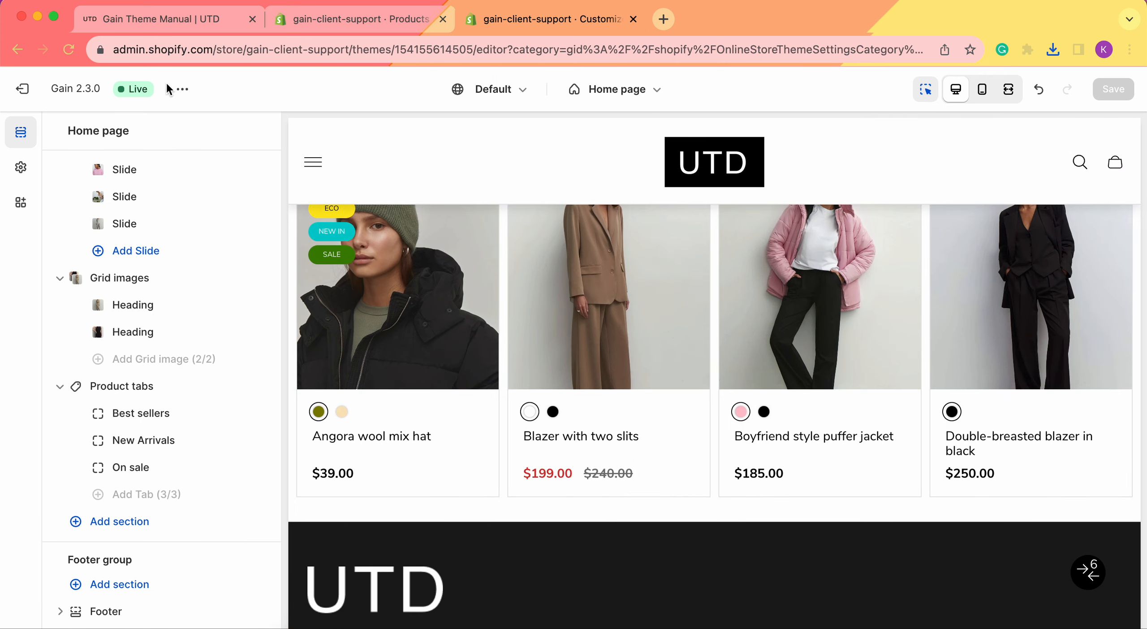
left_click(184, 95)
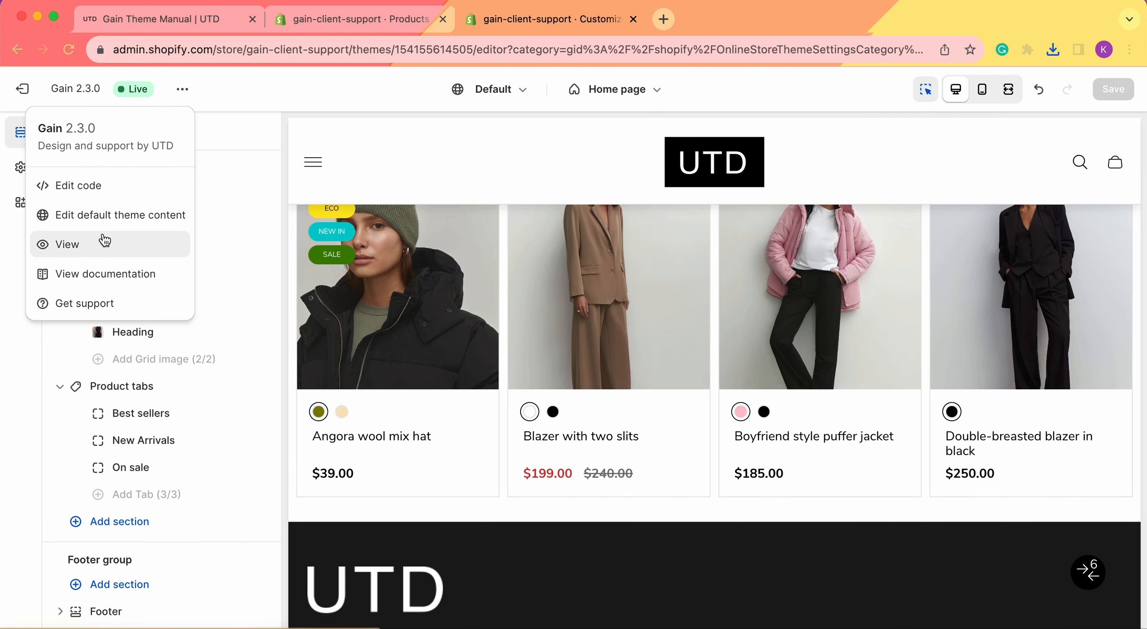
left_click(28, 354)
left_click(142, 387)
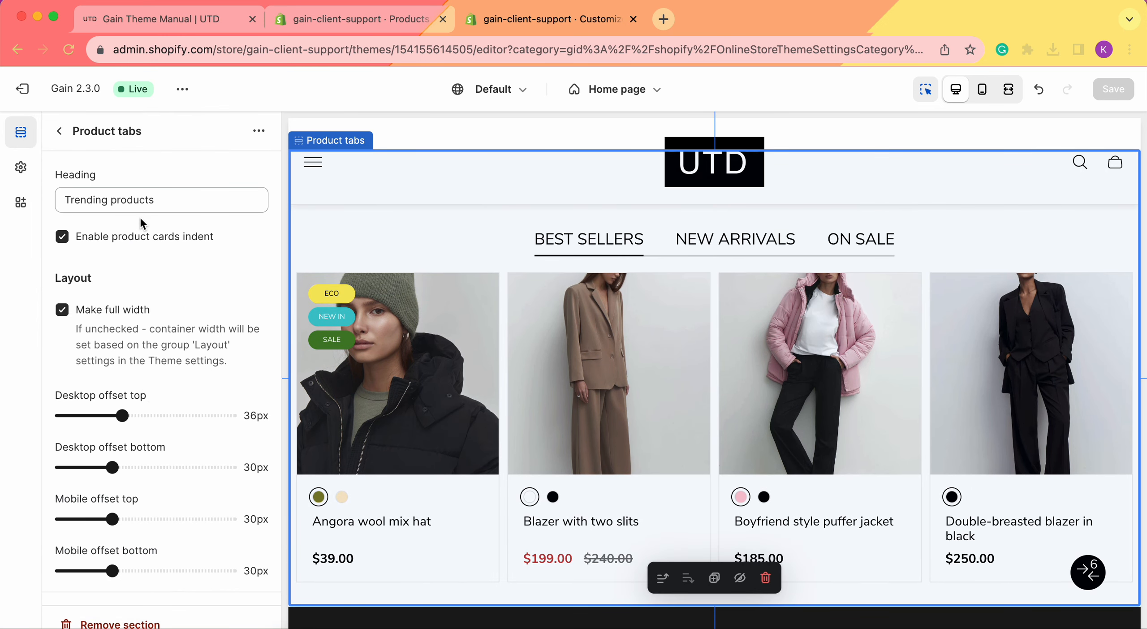
scroll(139, 216, "down", 3)
left_click(130, 533)
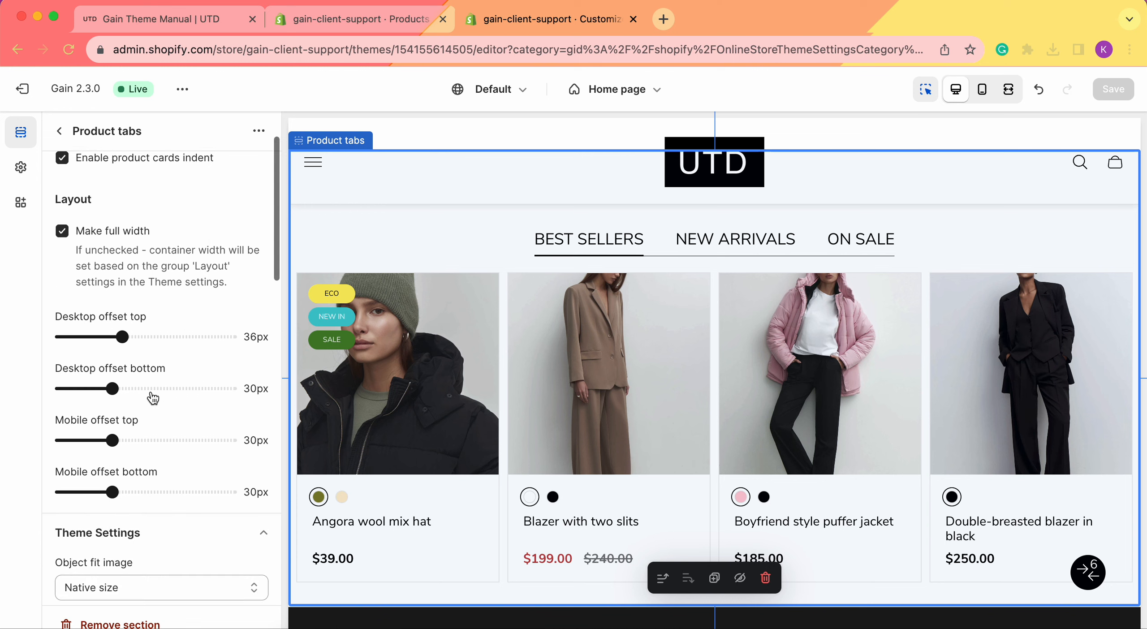
scroll(152, 399, "down", 10)
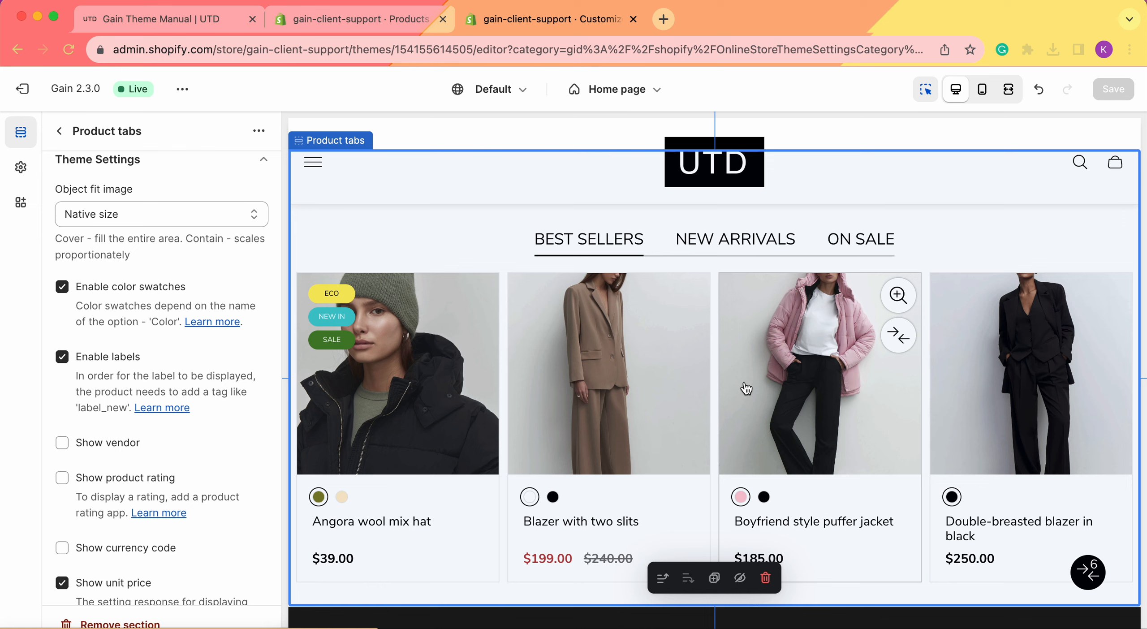
Turn color swatches off and back on for the Product tabs section, and do the same with the labels.
left_click(68, 288)
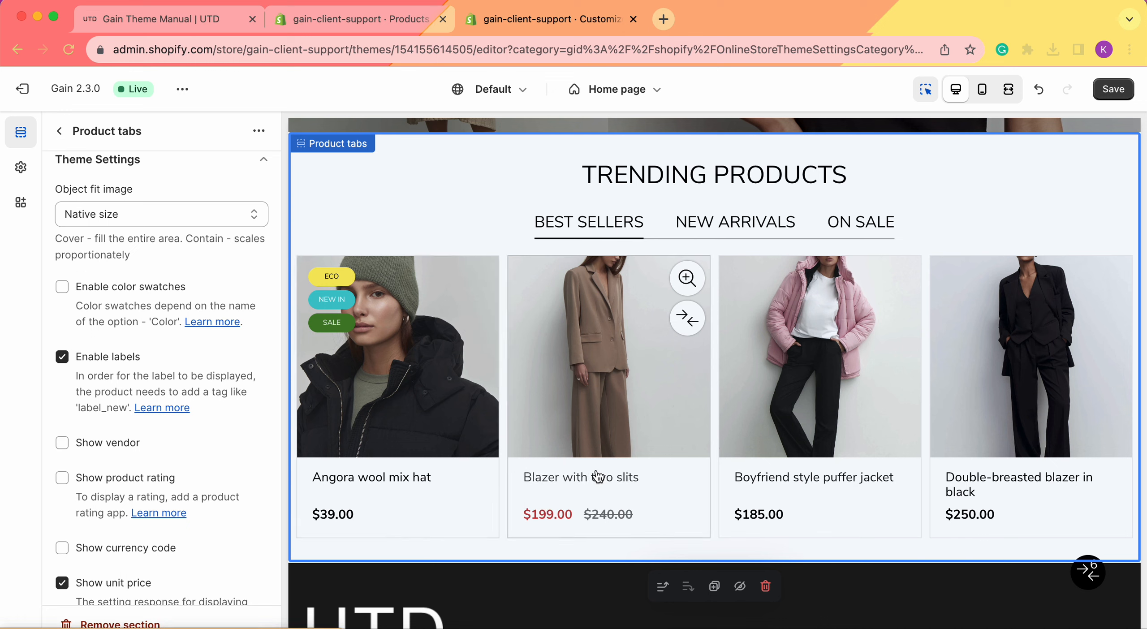
left_click(74, 288)
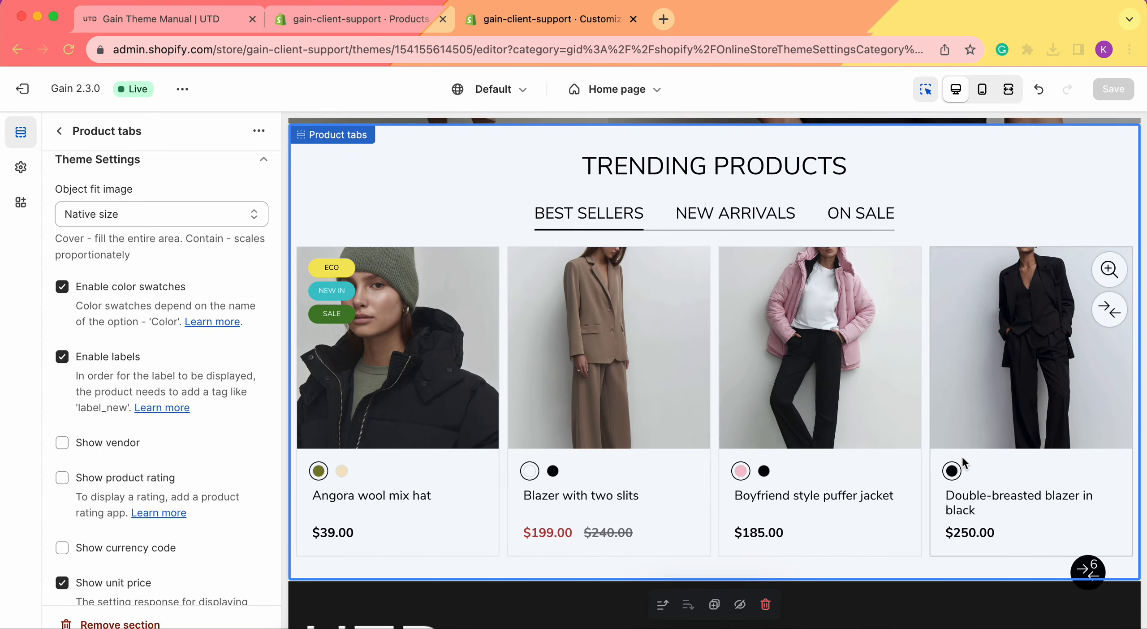
scroll(126, 407, "down", 2)
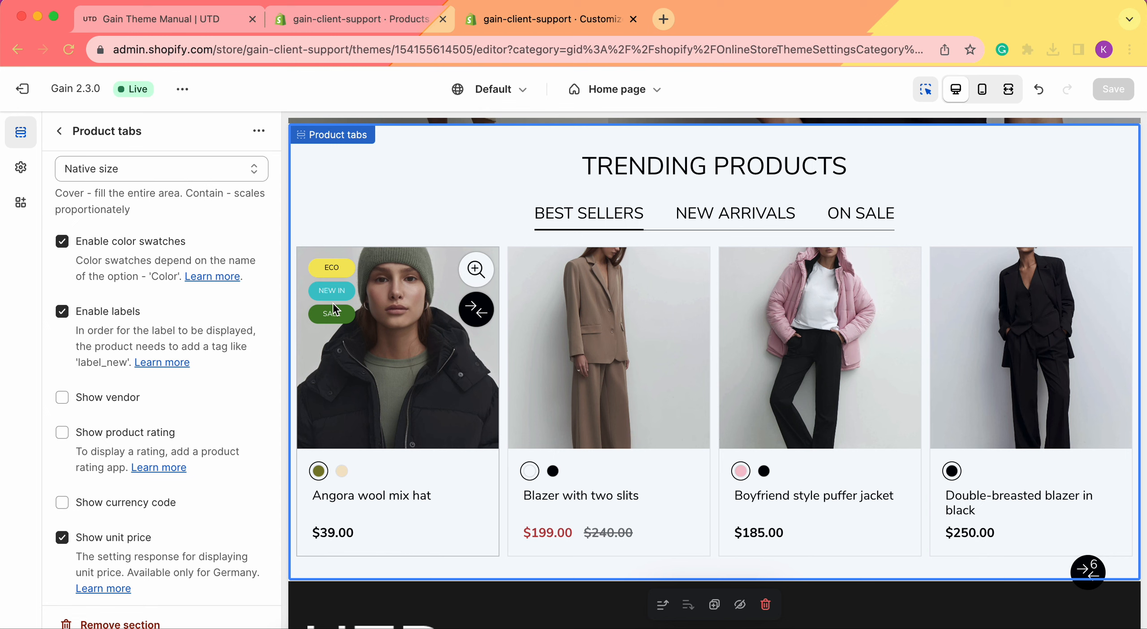
left_click(63, 312)
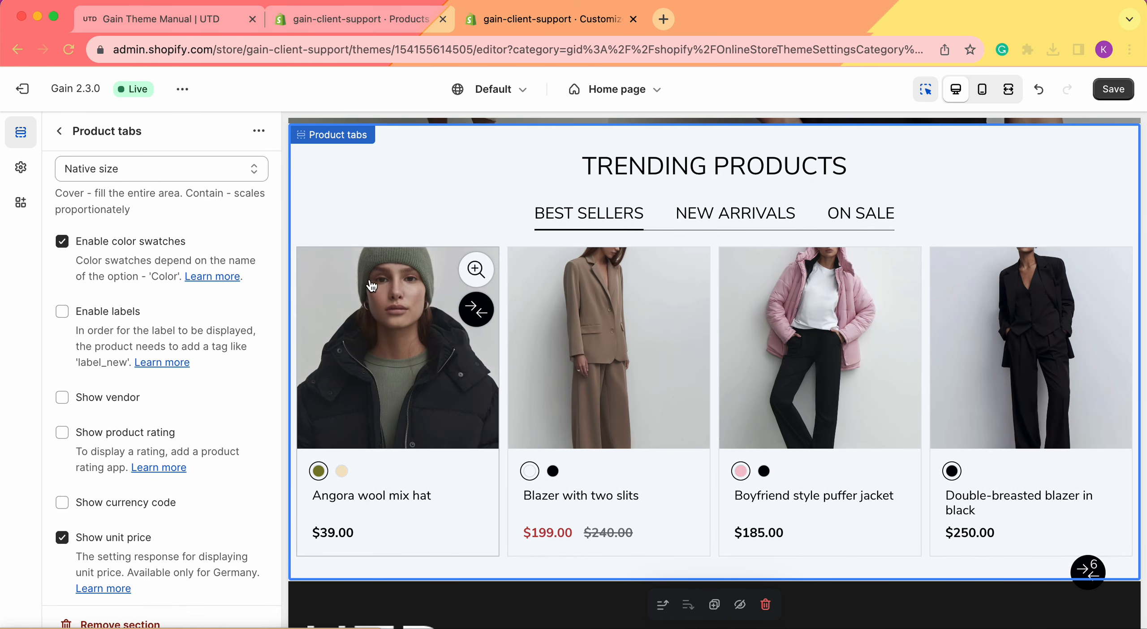
left_click(63, 311)
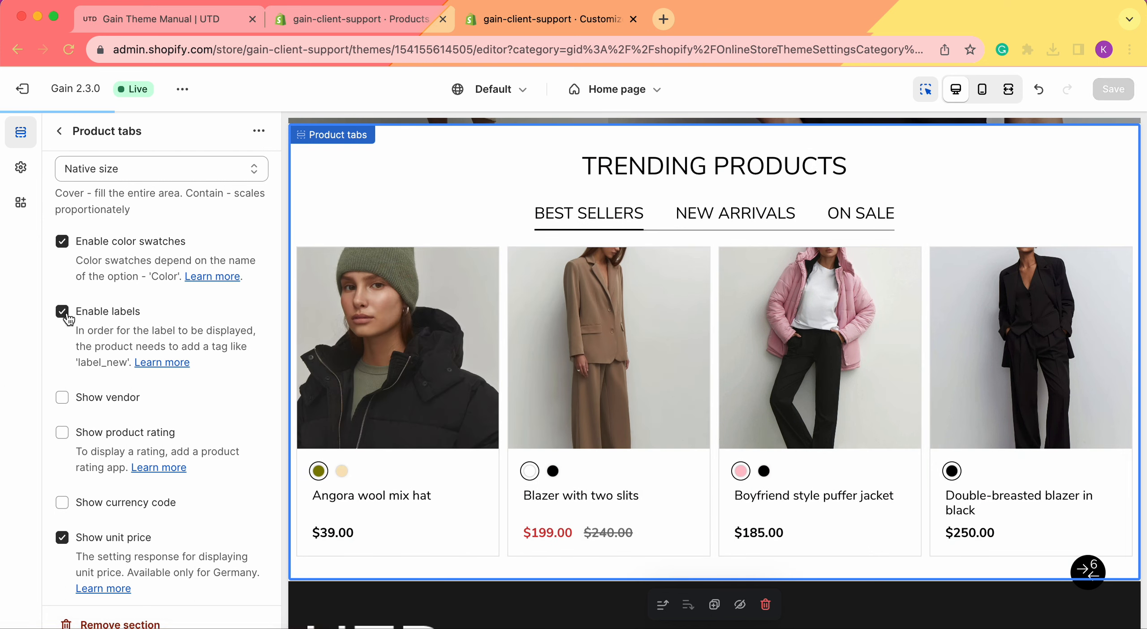
Show and hide the vendor on the product cards, and switch the product rating on and off again.
scroll(68, 319, "down", 1)
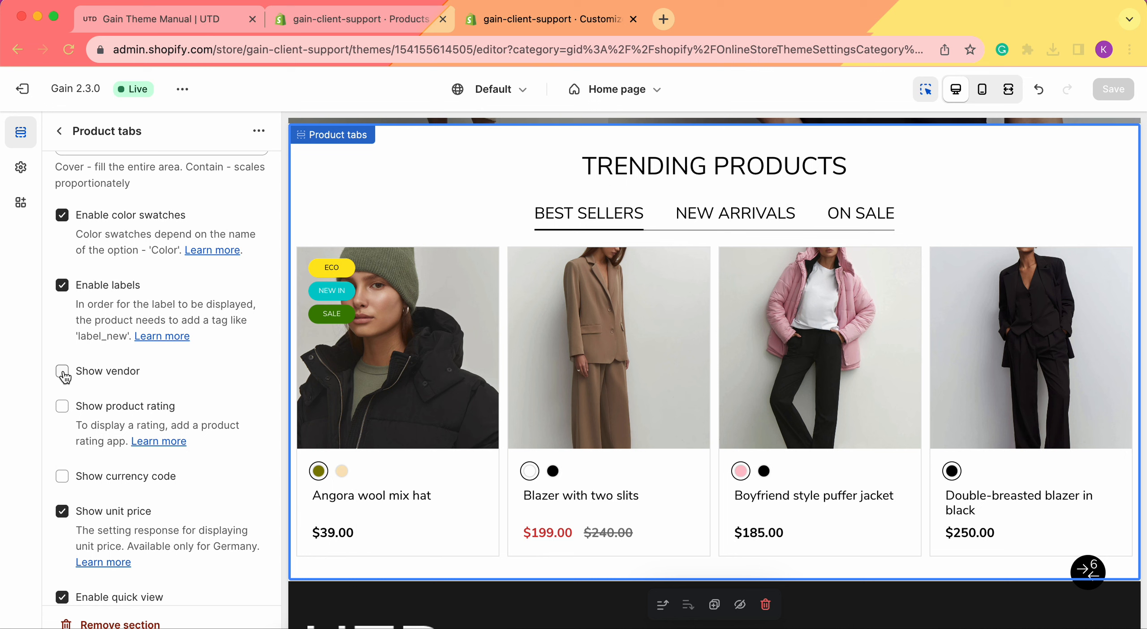
left_click(63, 375)
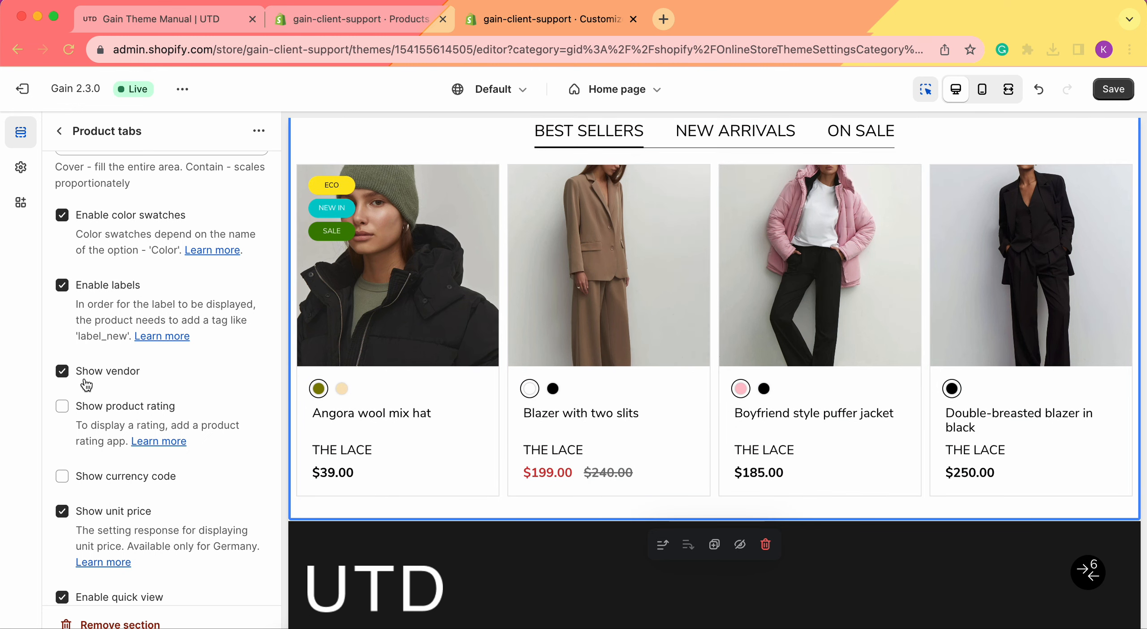
left_click(67, 375)
scroll(135, 390, "down", 2)
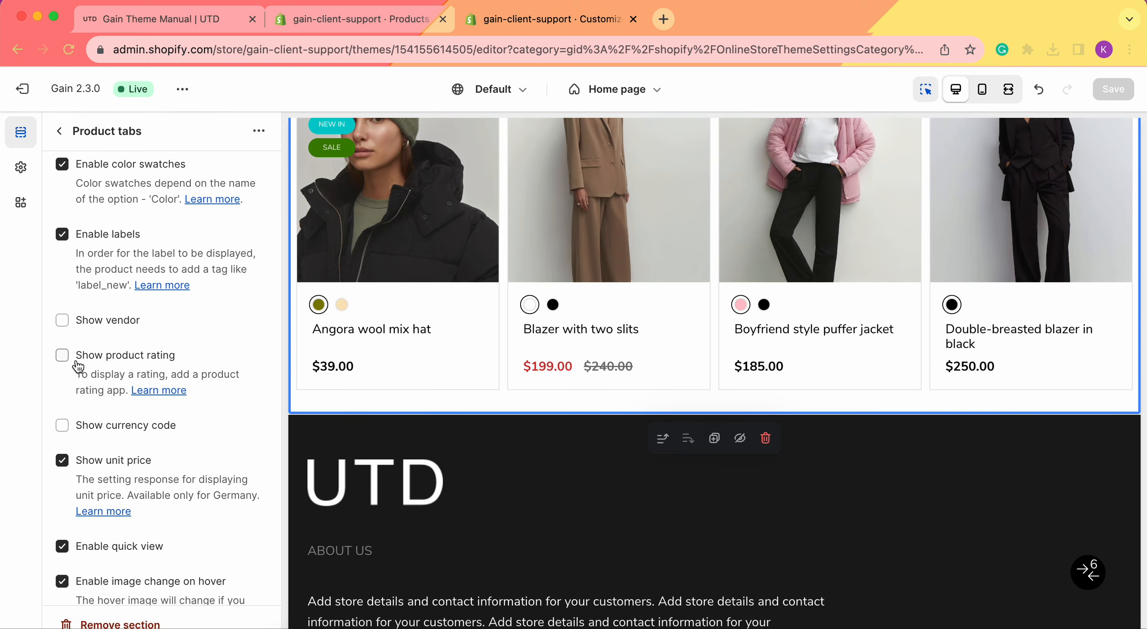
scroll(434, 337, "up", 2)
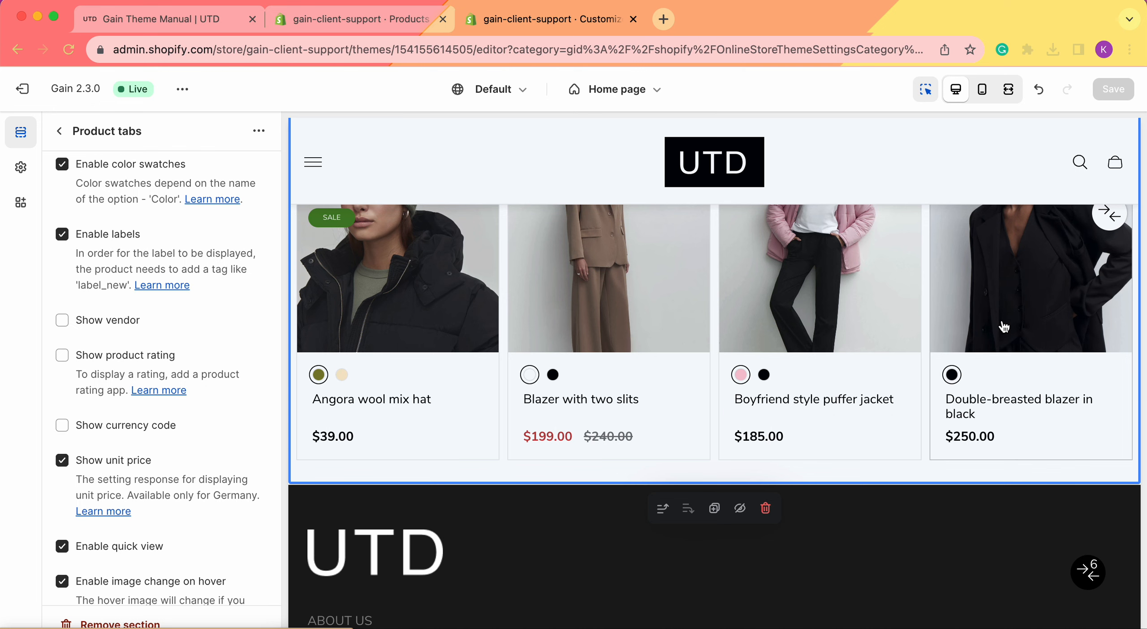
scroll(1004, 328, "up", 3)
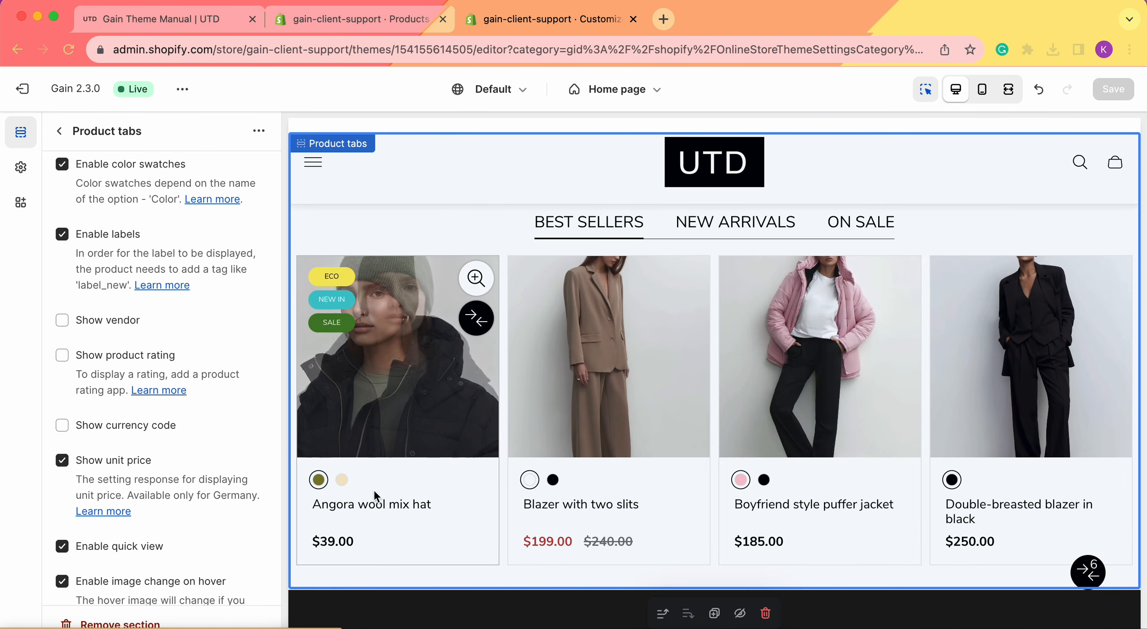
left_click(72, 366)
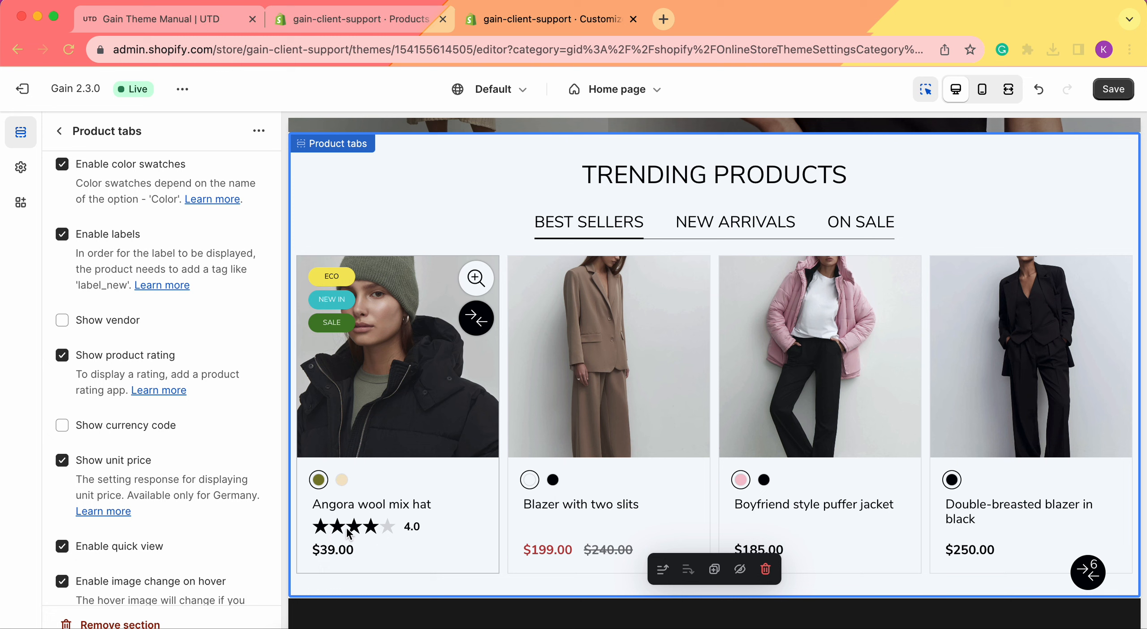
left_click(97, 361)
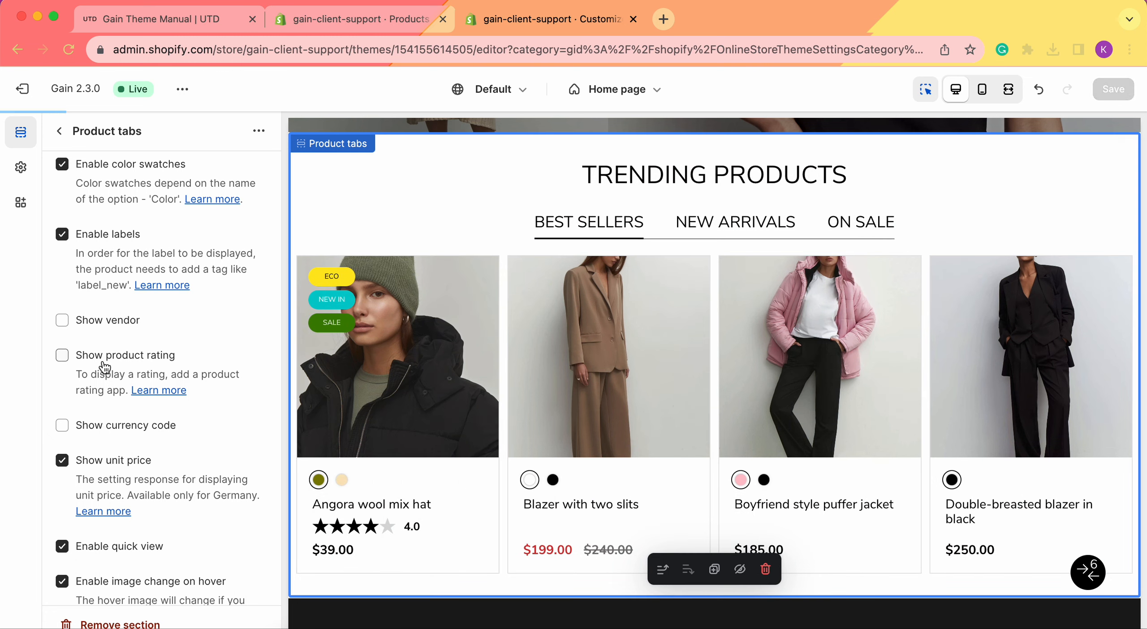
Enable the currency code for the product prices, check the cards, and disable it again.
scroll(152, 398, "down", 2)
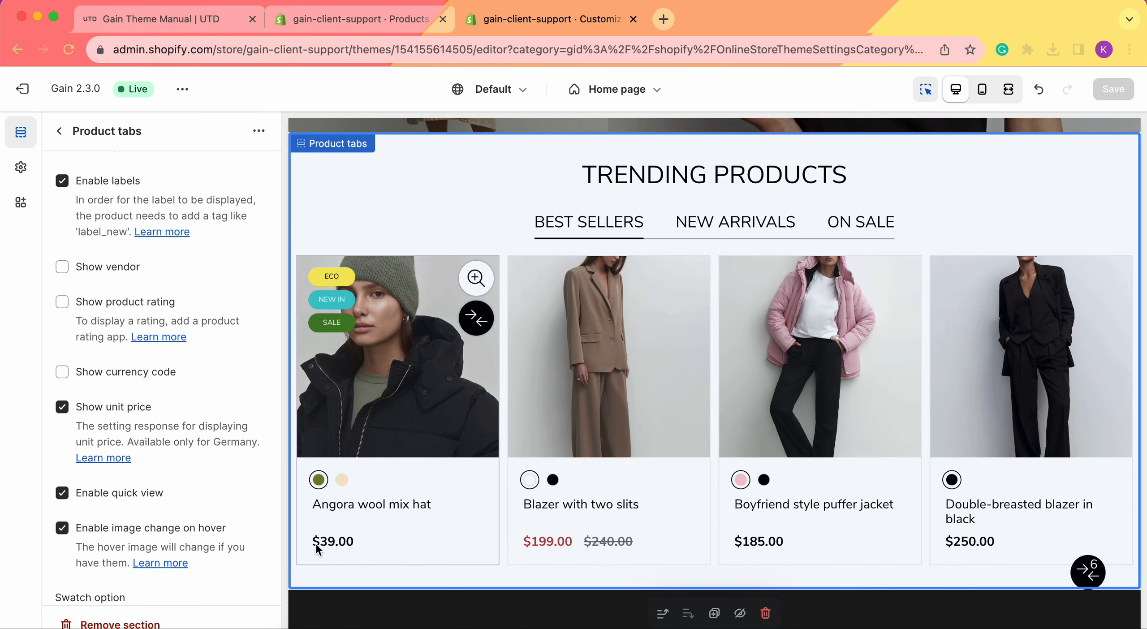
left_click(129, 381)
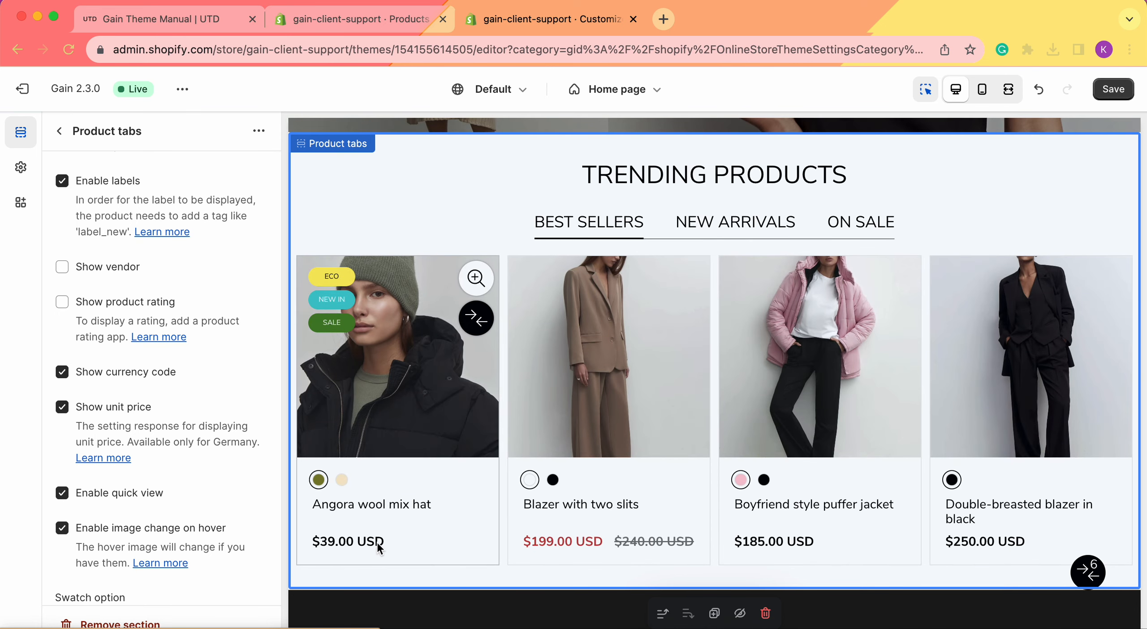
left_click(139, 377)
Disable and re-enable quick view for the Product tabs section, and check its effect on the product cards.
scroll(133, 371, "down", 2)
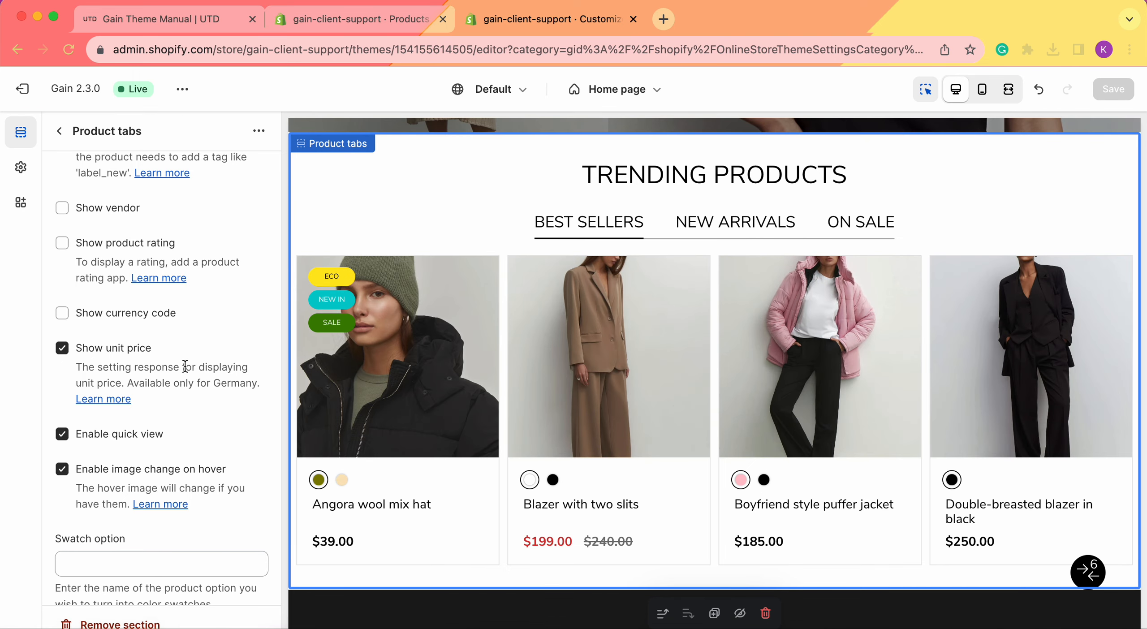
scroll(209, 340, "down", 1)
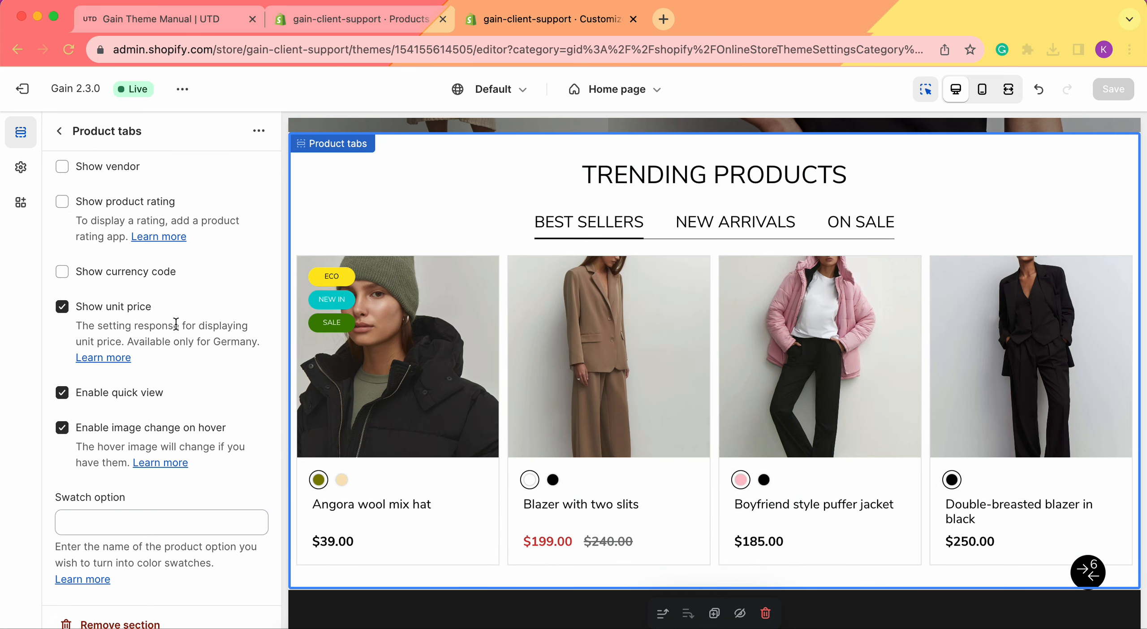
scroll(139, 321, "down", 2)
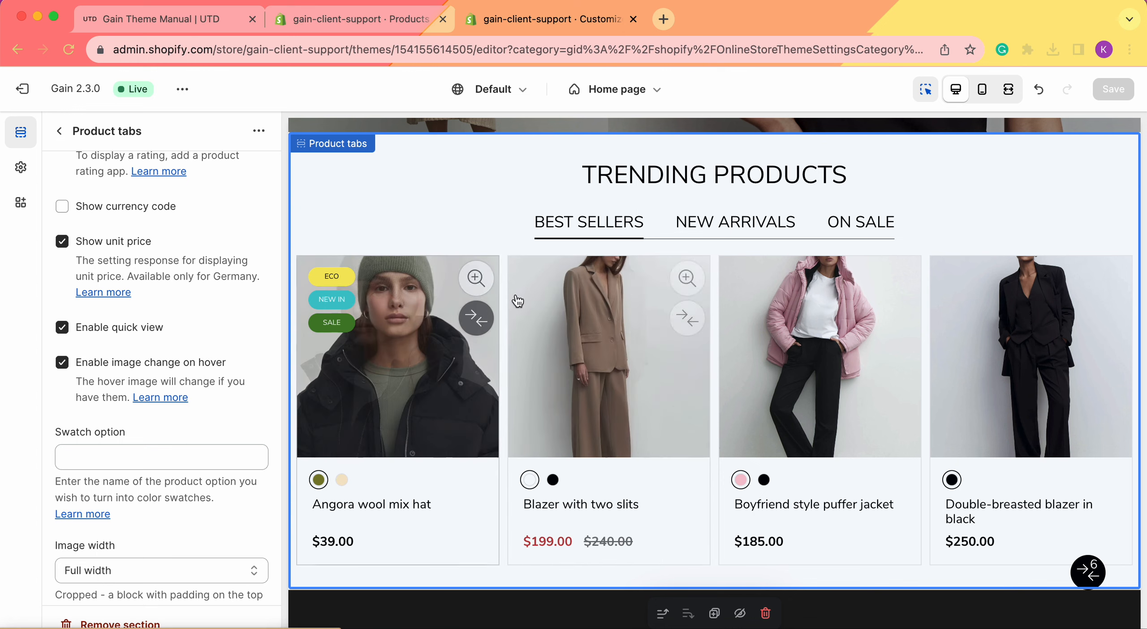
left_click(89, 333)
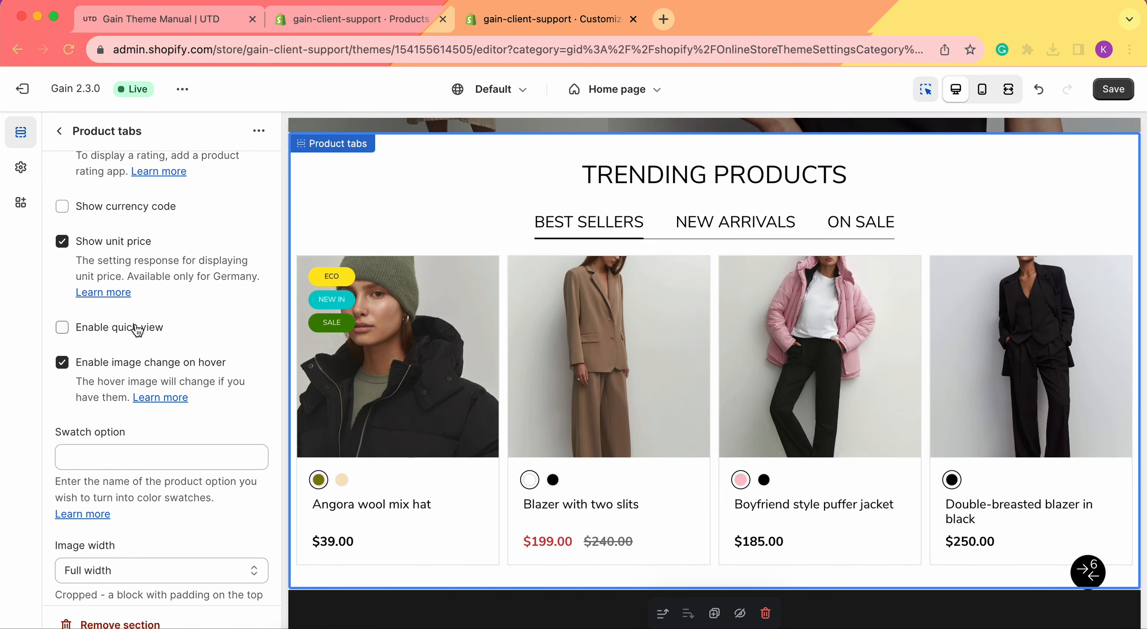
left_click(101, 330)
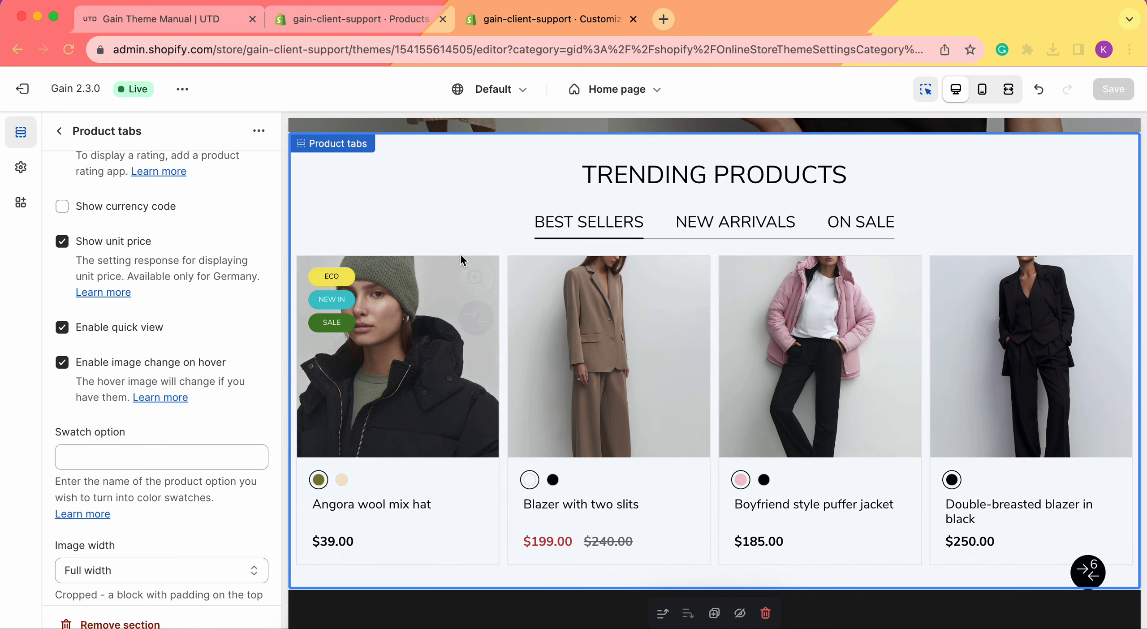
mouse_move(895, 281)
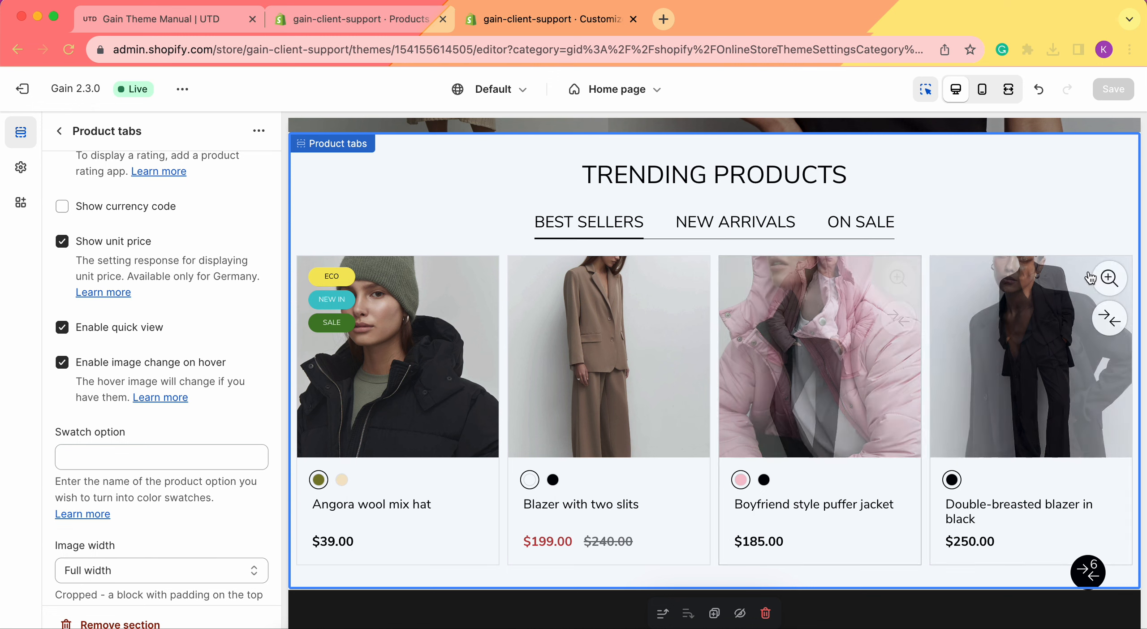
Try Size as the swatch option for the product cards, check the swatches, and clear the field again.
scroll(204, 296, "down", 2)
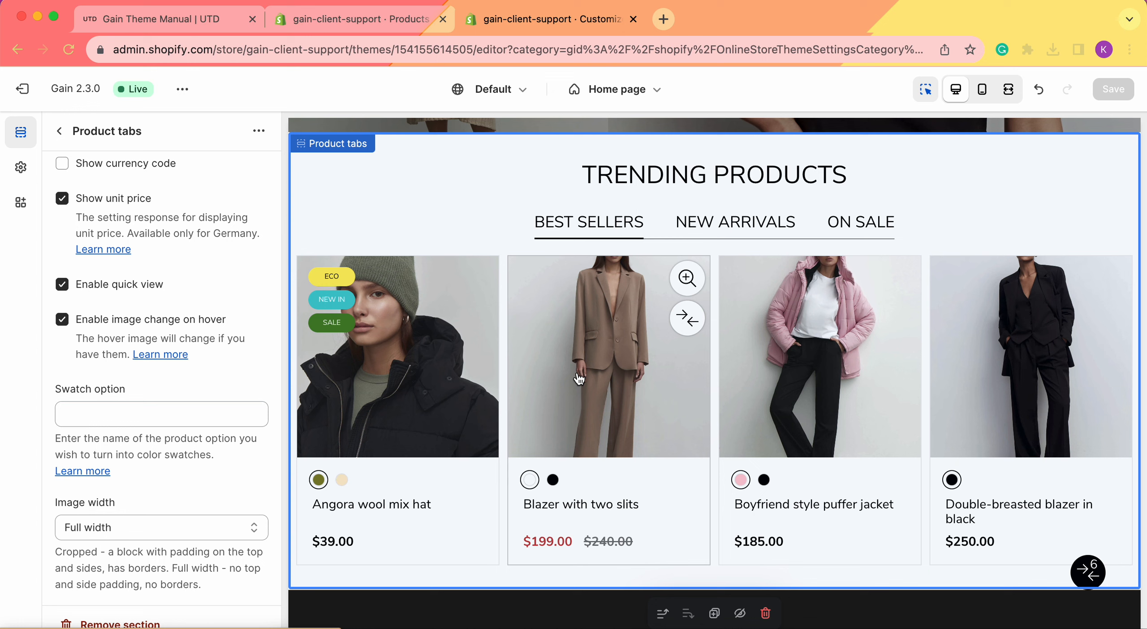
scroll(120, 340, "down", 3)
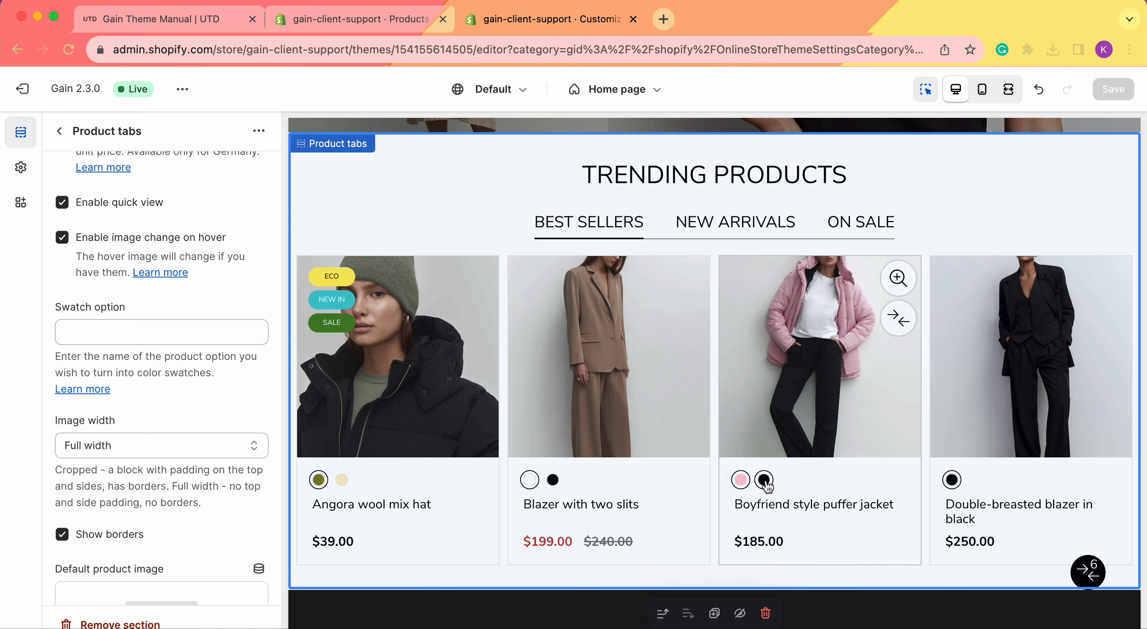
left_click(133, 335)
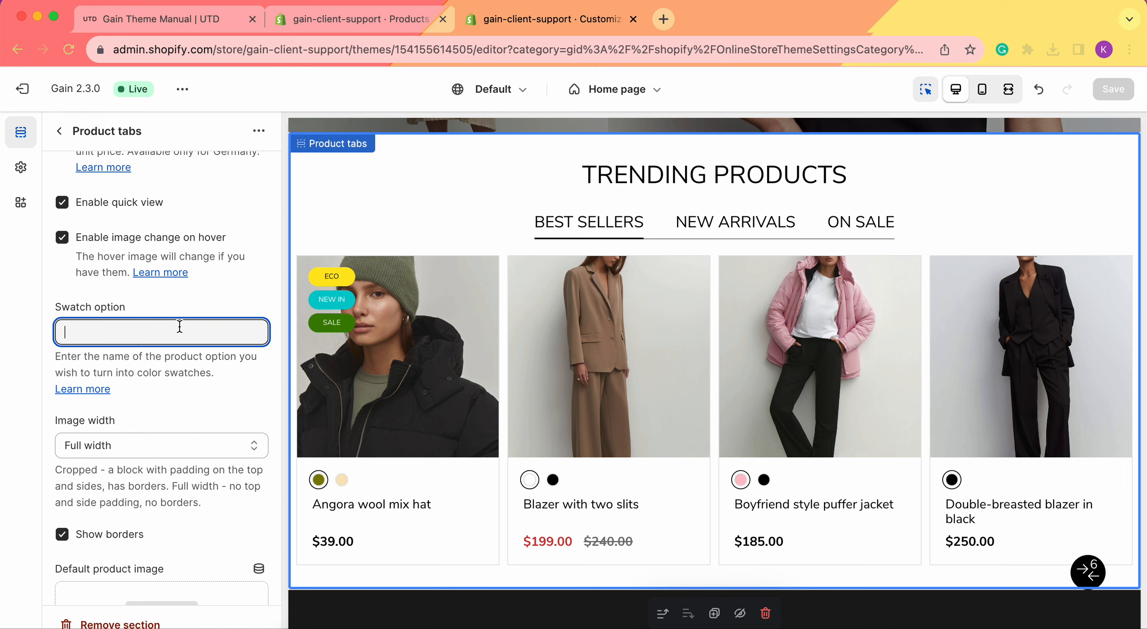
type("Size")
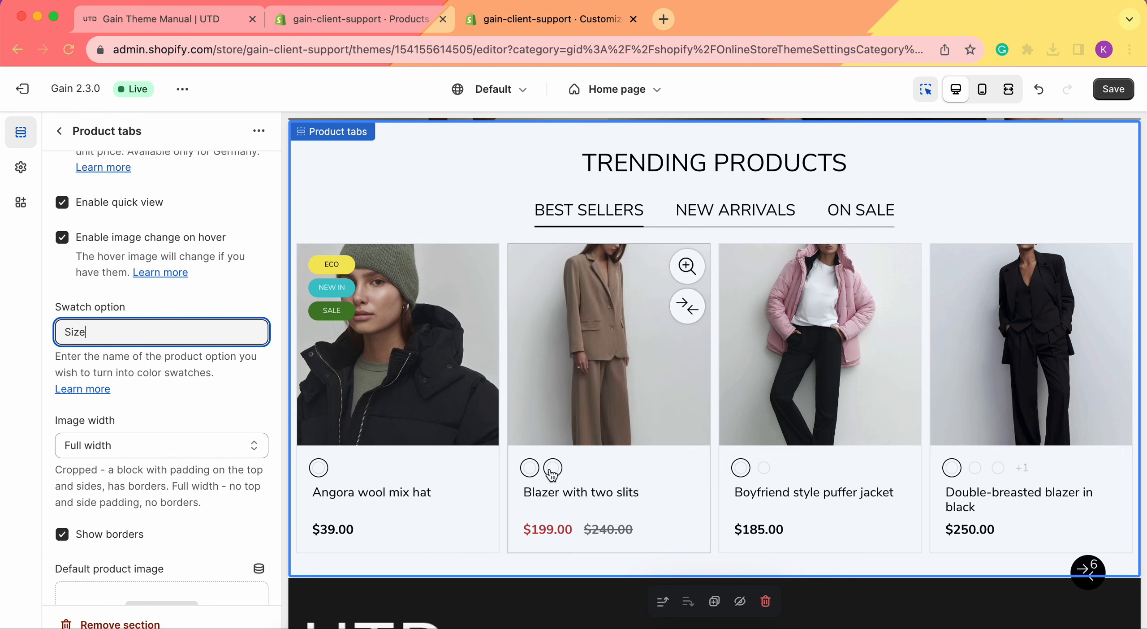
left_click(43, 340)
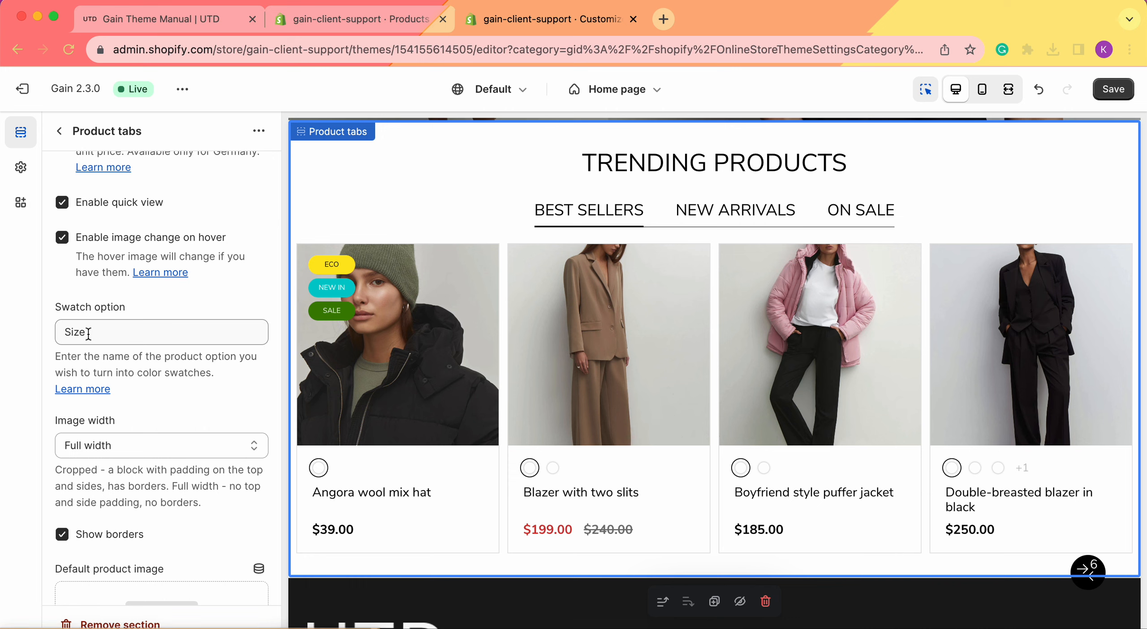
double_click(88, 334)
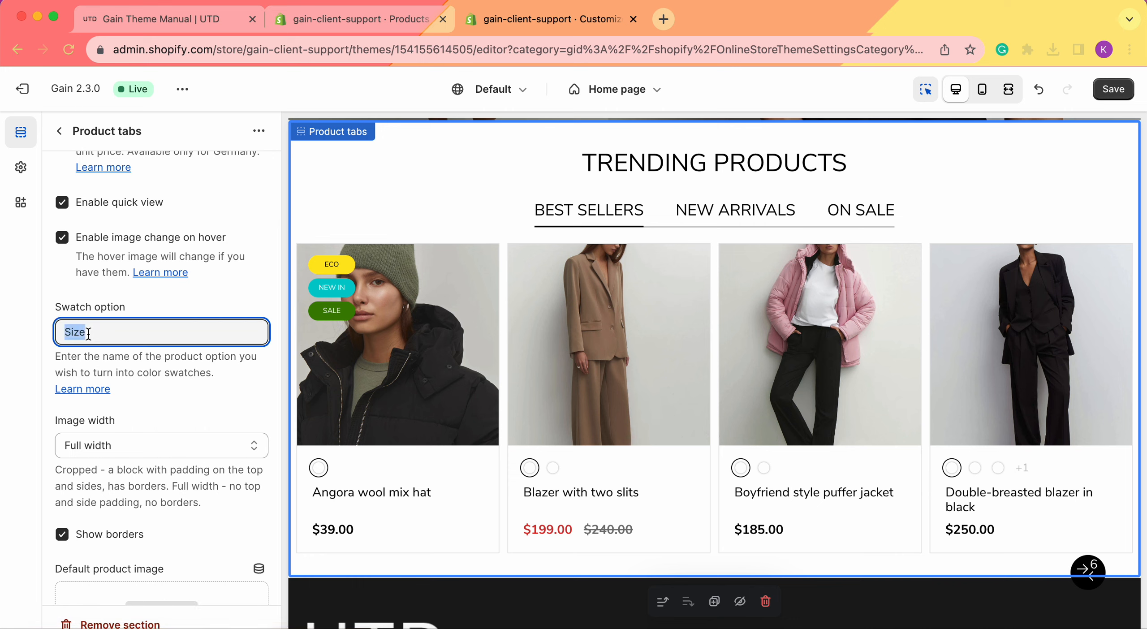
key("BackSpace")
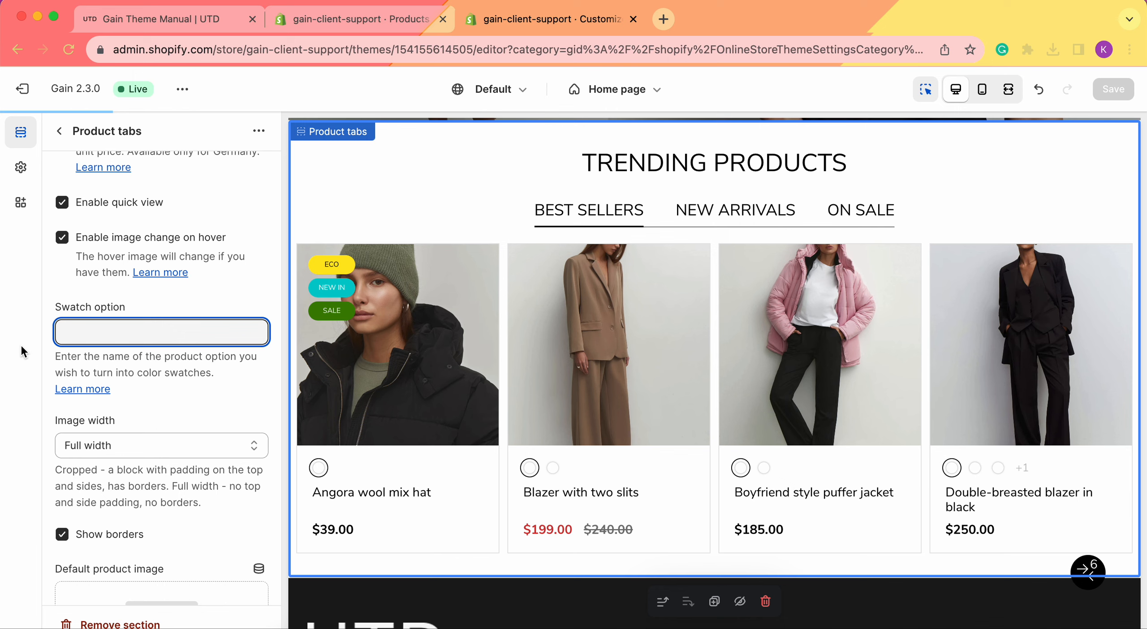
left_click(21, 344)
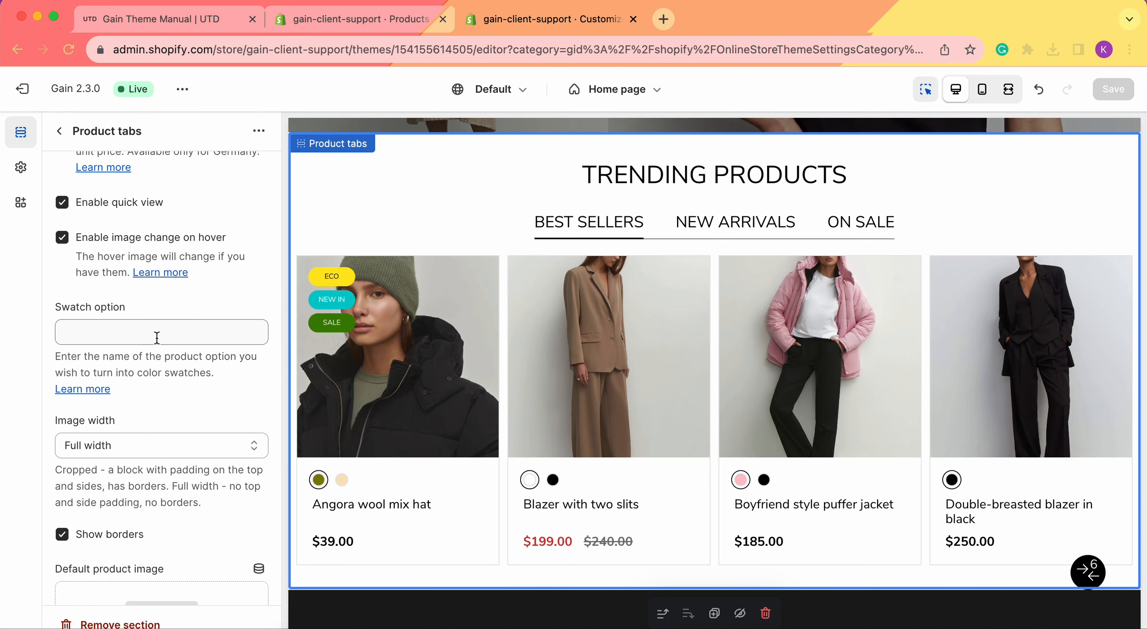
scroll(157, 337, "down", 3)
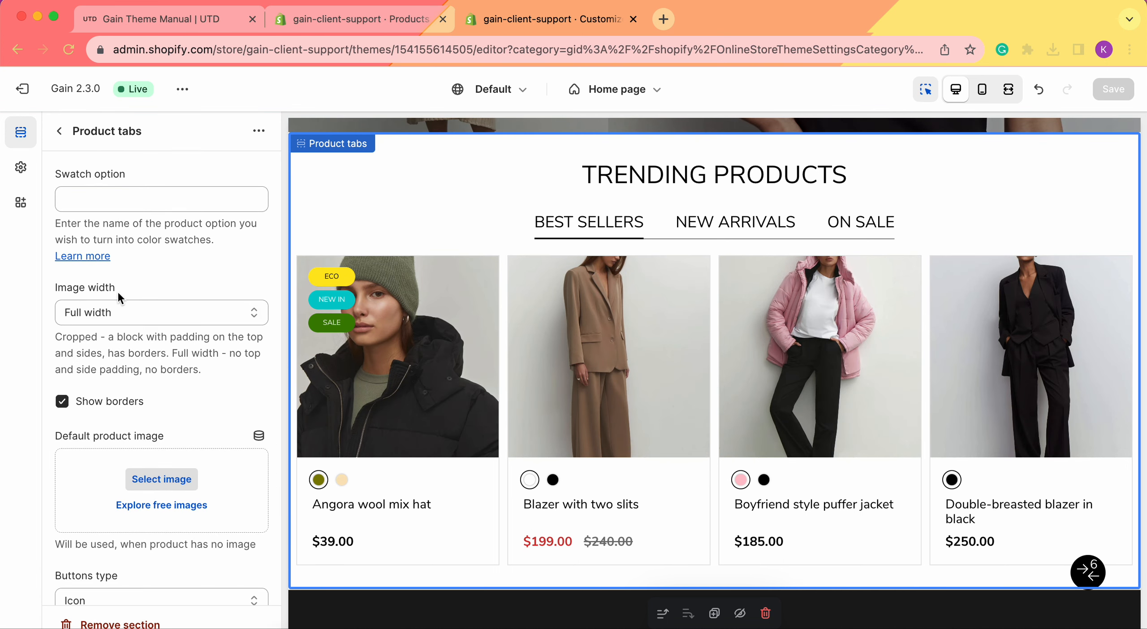
Try Cropped as the product cards' image width, check the cards, and set it back to Full width.
left_click(119, 309)
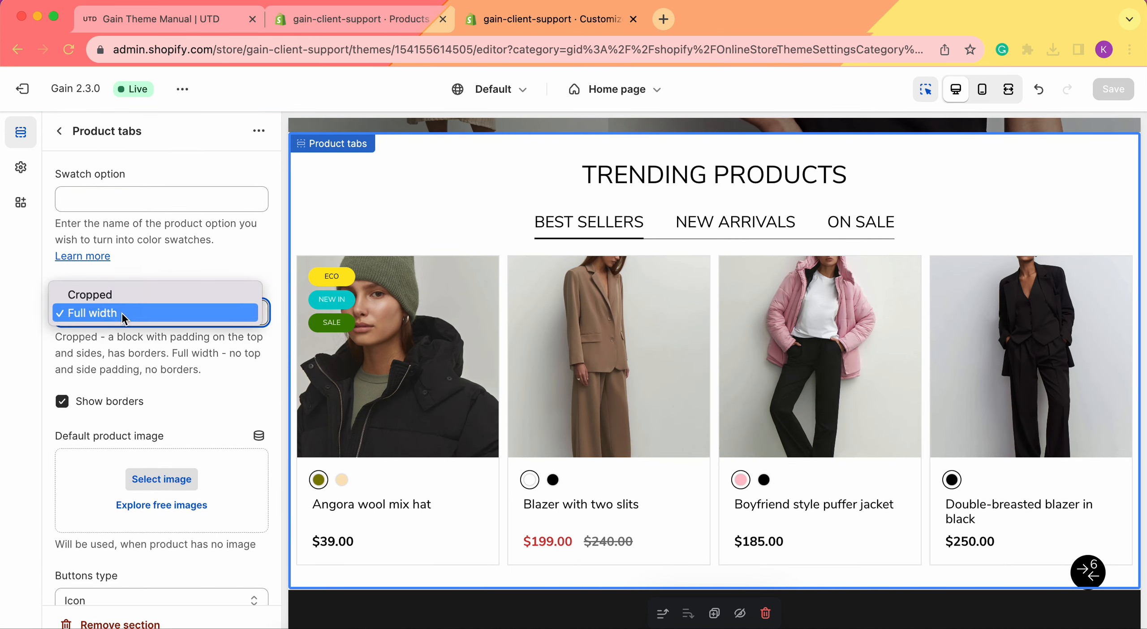
left_click(171, 295)
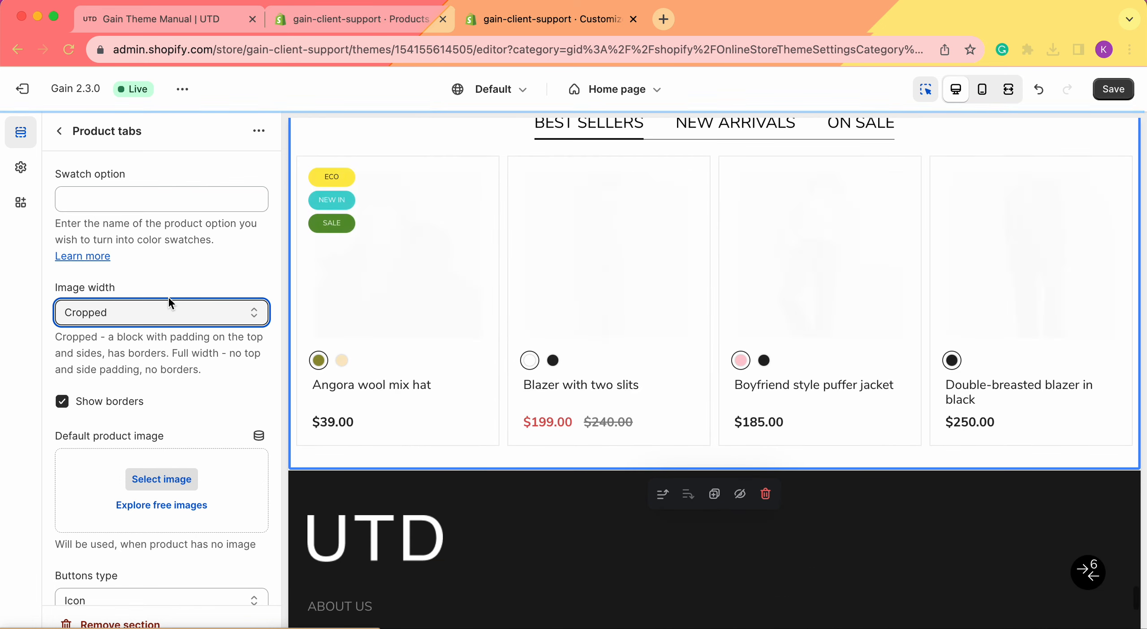
scroll(682, 371, "up", 4)
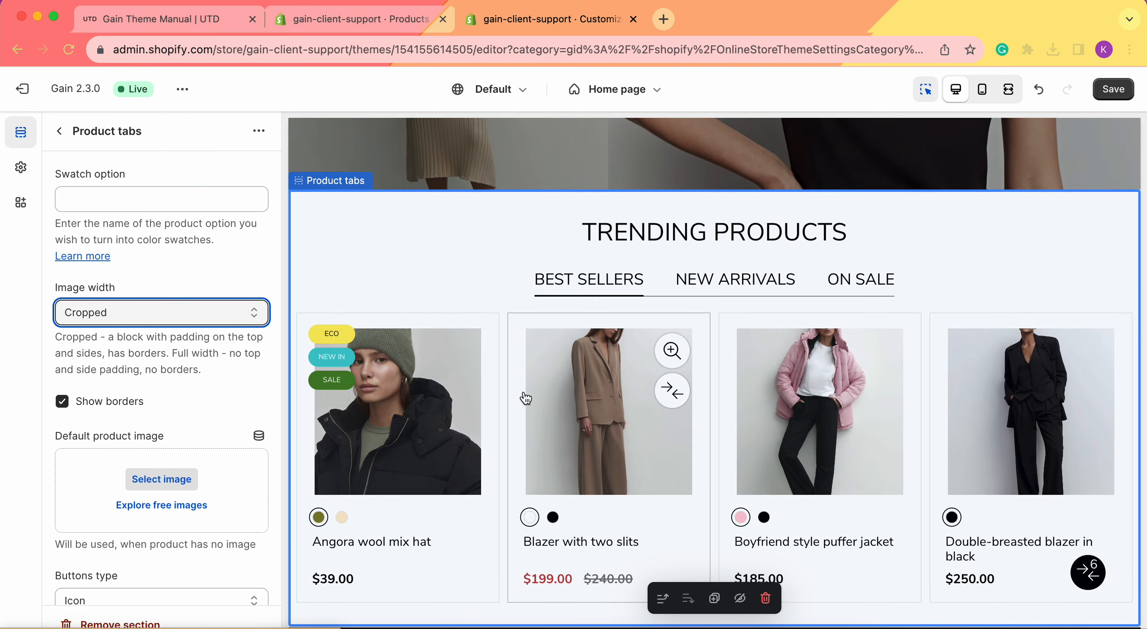
scroll(526, 398, "down", 1)
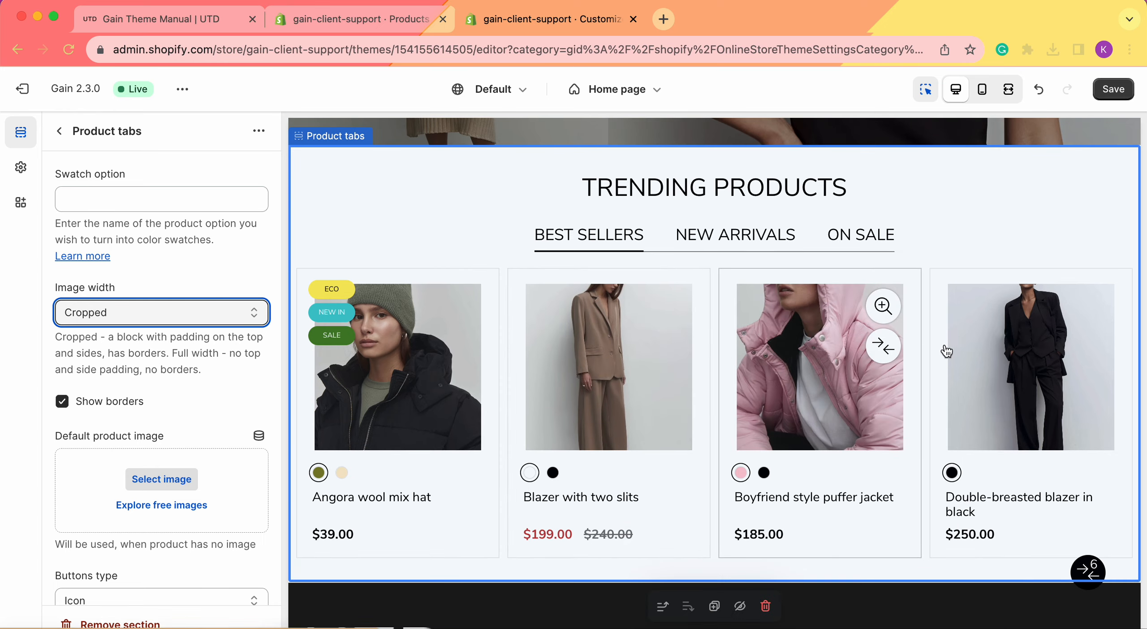
left_click(104, 312)
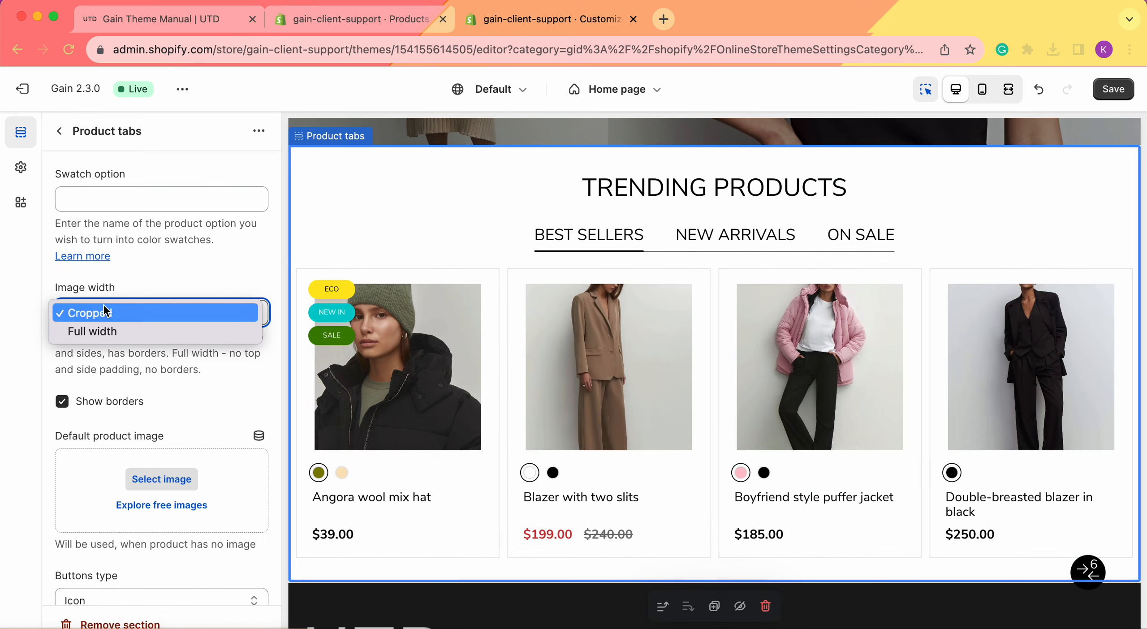
left_click(99, 332)
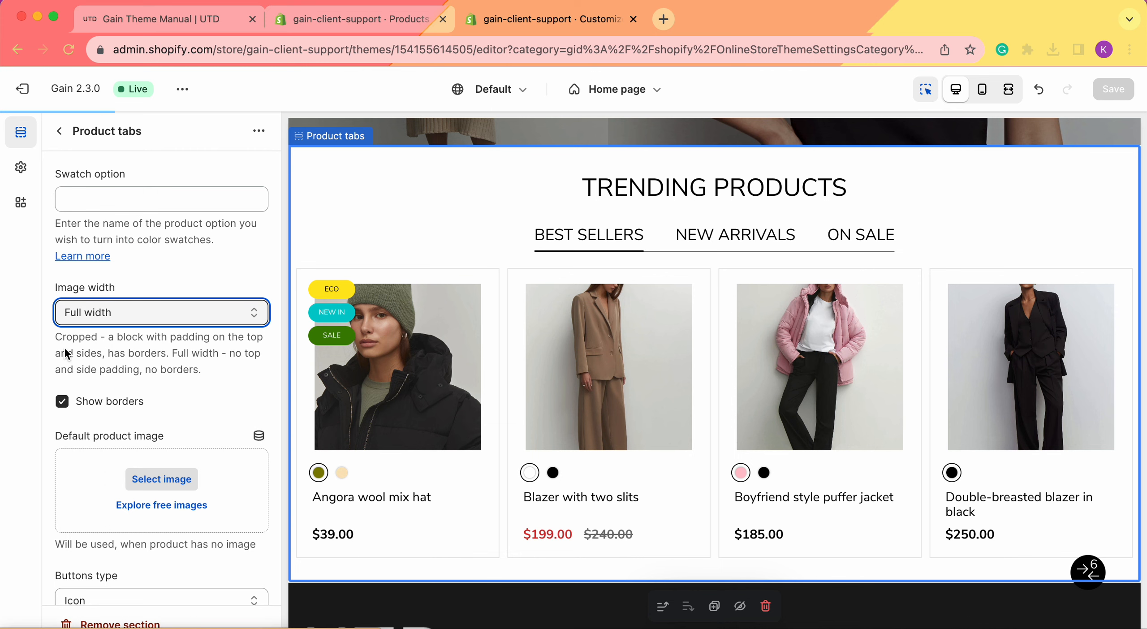
Hide the product card borders, check the cards, and show the borders again.
scroll(113, 343, "down", 2)
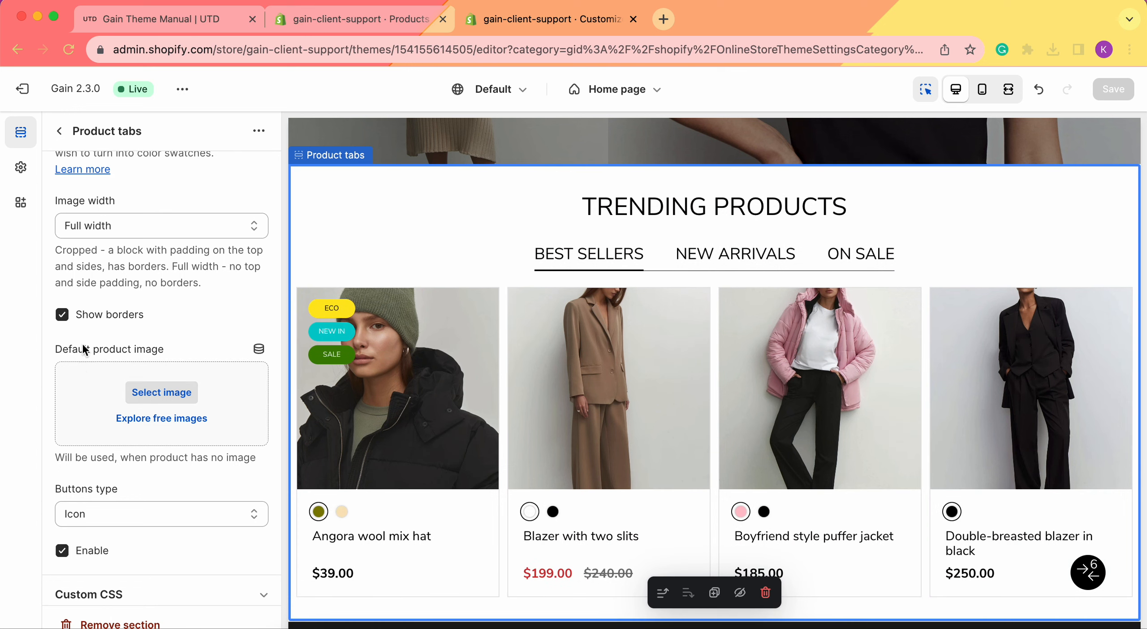
left_click(63, 315)
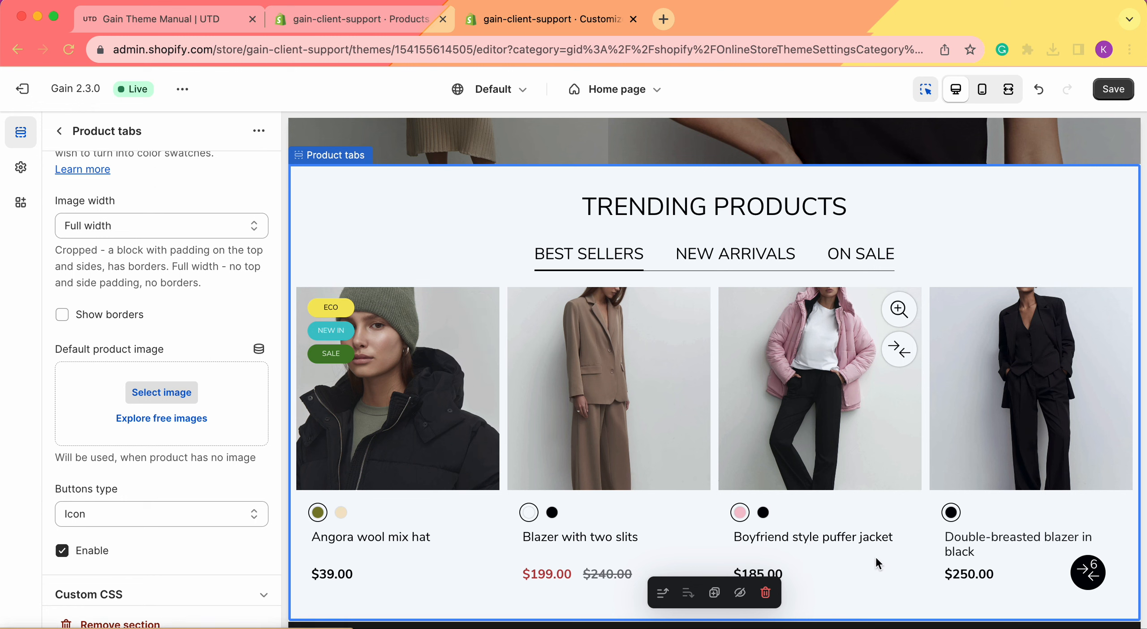
left_click(85, 322)
Compare the Icon and Text button types on the product cards, and set the type back to Icon.
scroll(63, 368, "down", 1)
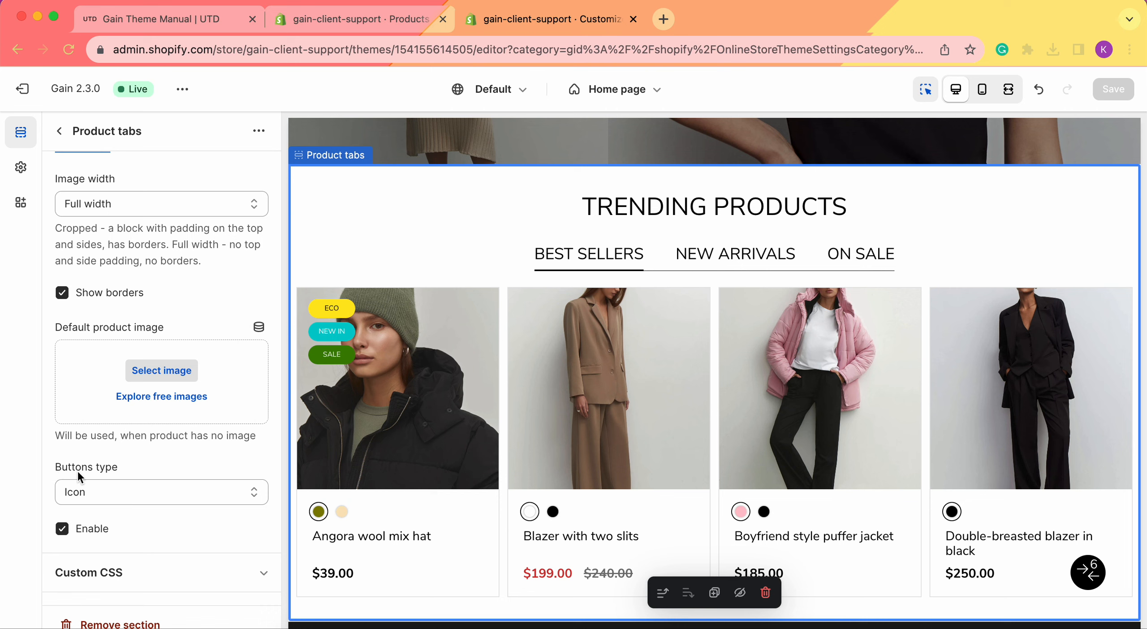
left_click(96, 491)
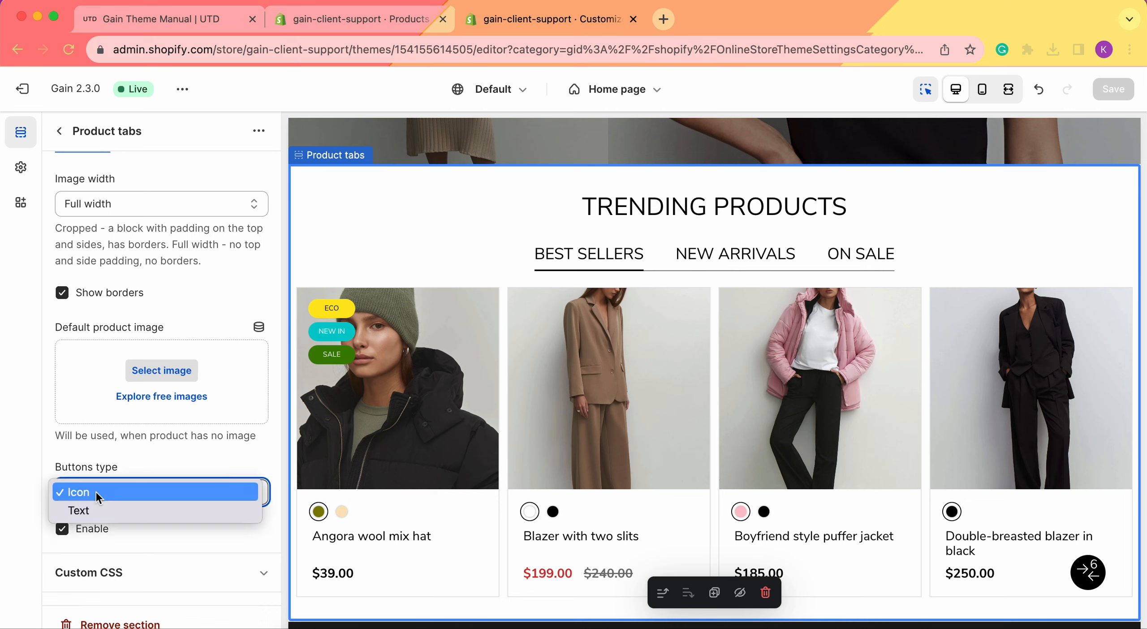
left_click(38, 445)
mouse_move(481, 312)
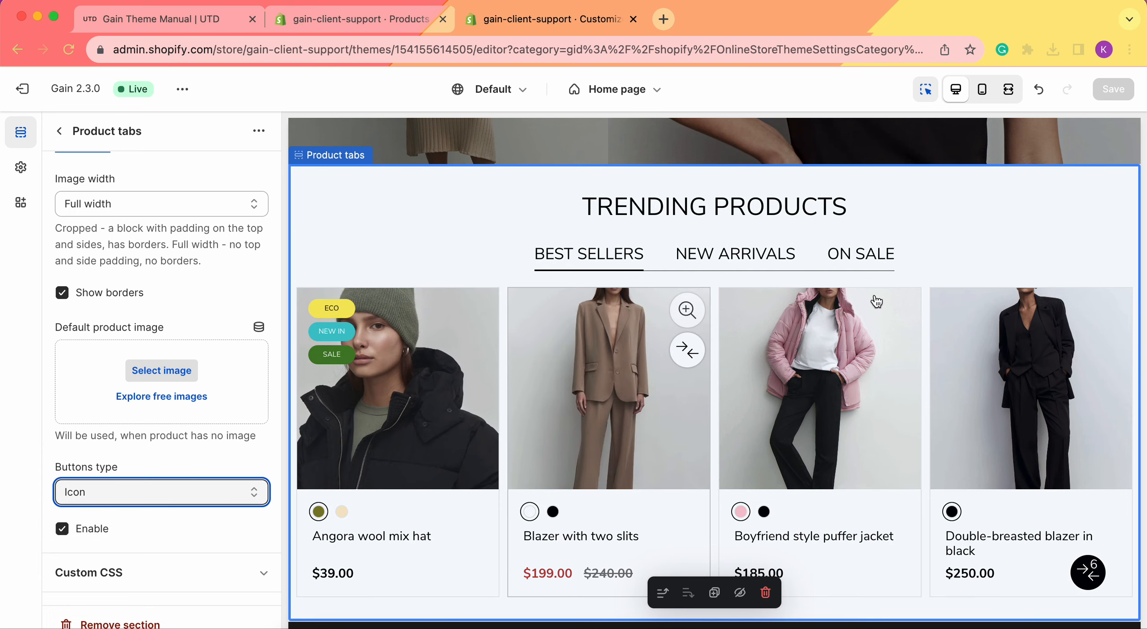
mouse_move(878, 313)
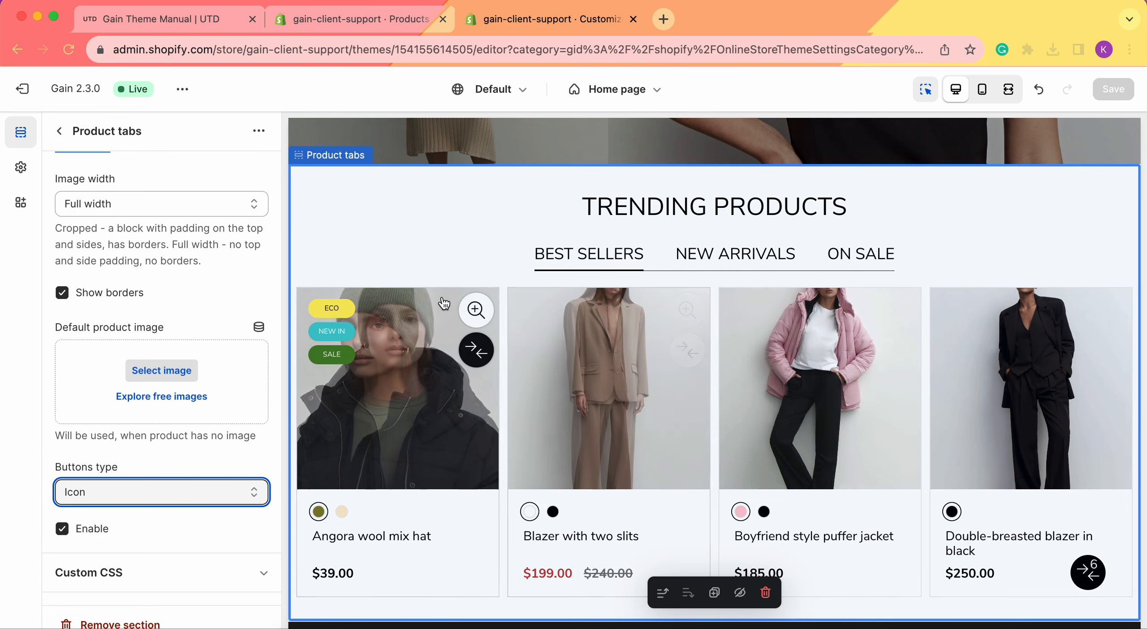
left_click(147, 497)
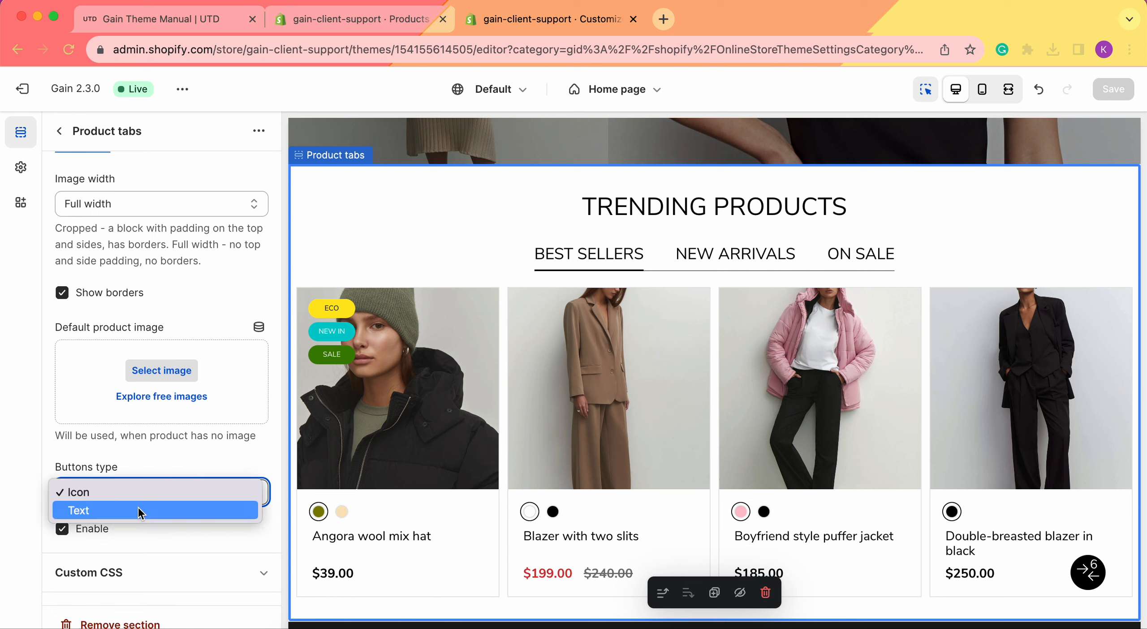
left_click(138, 507)
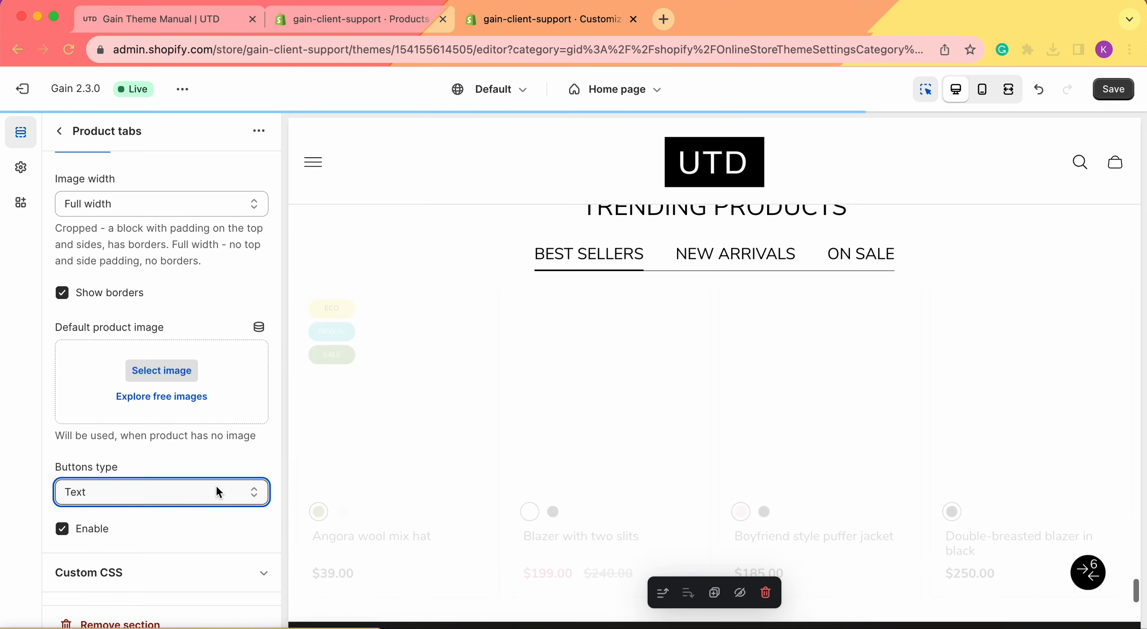
mouse_move(383, 404)
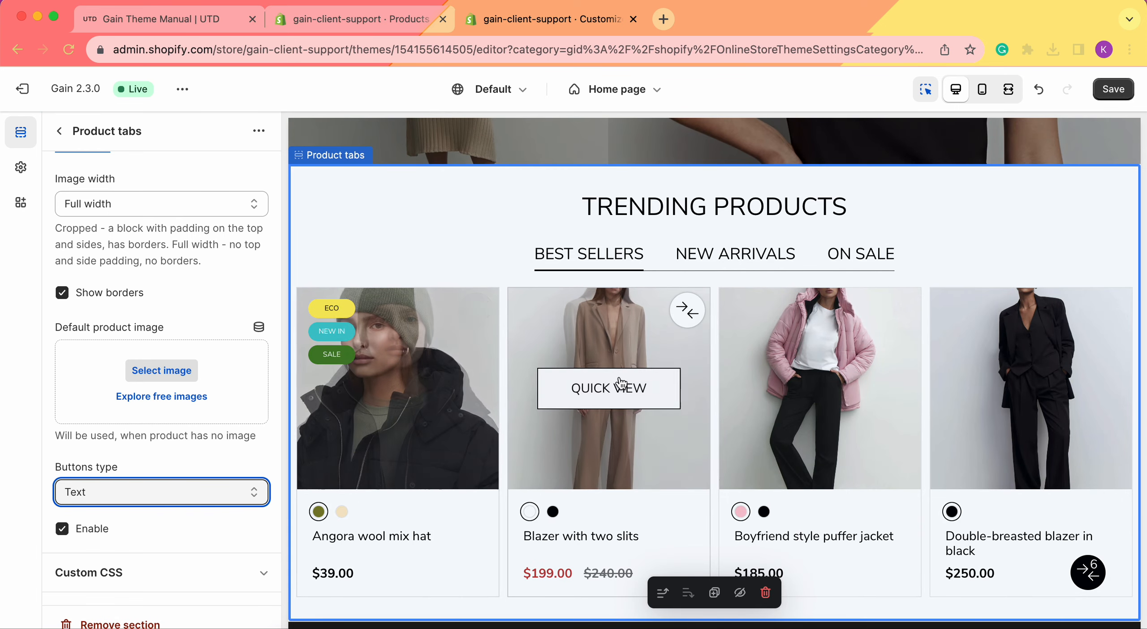
mouse_move(1041, 366)
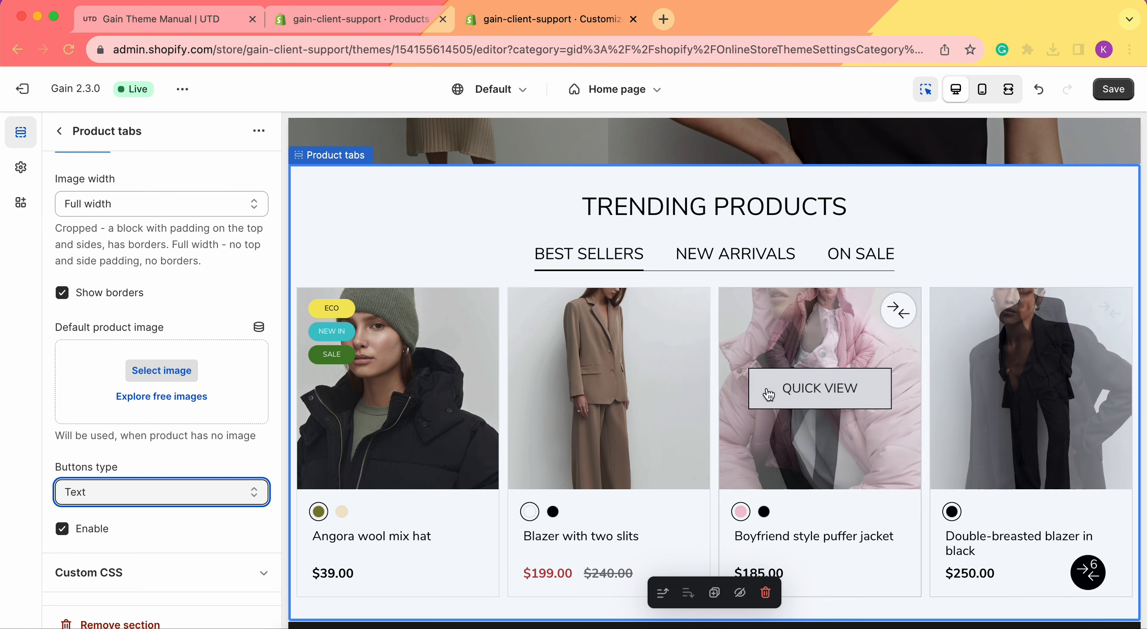
mouse_move(431, 392)
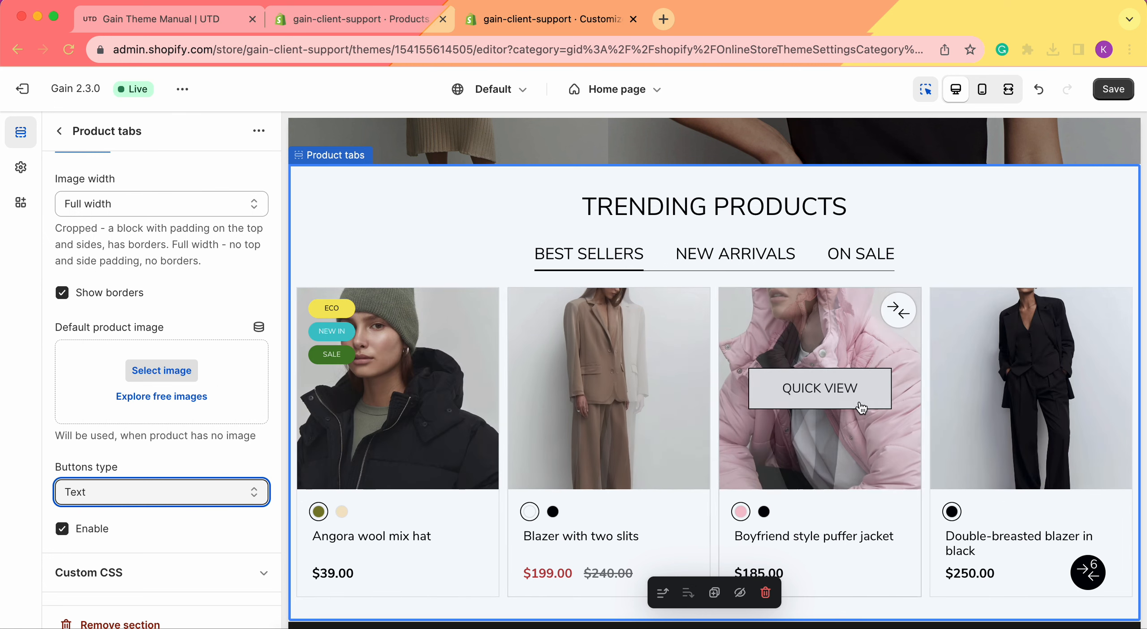
left_click(175, 490)
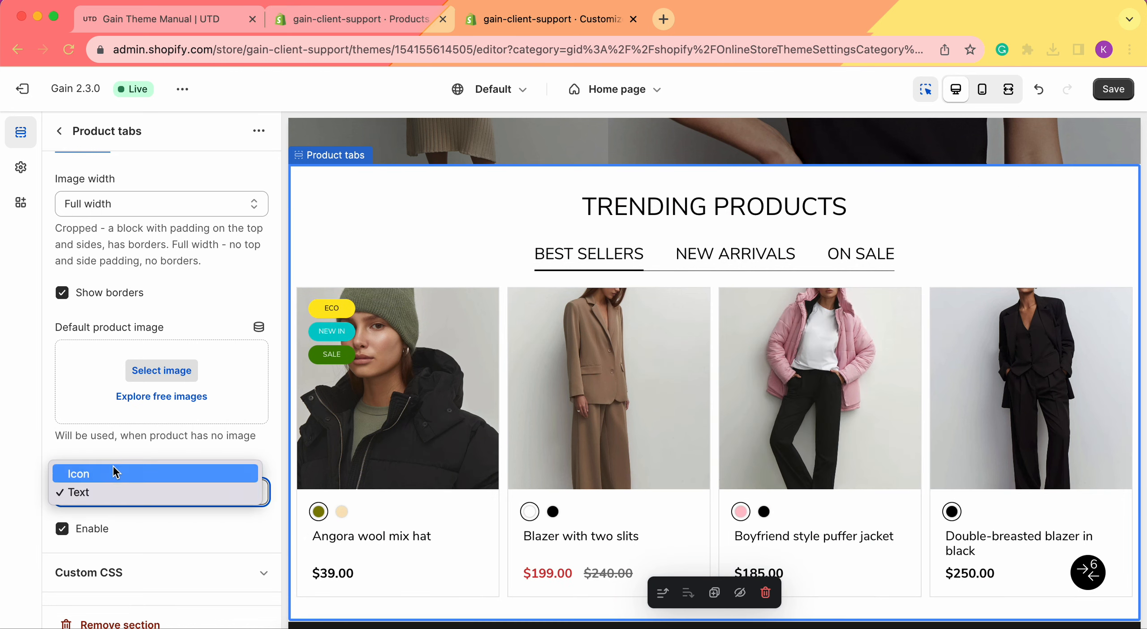
left_click(113, 468)
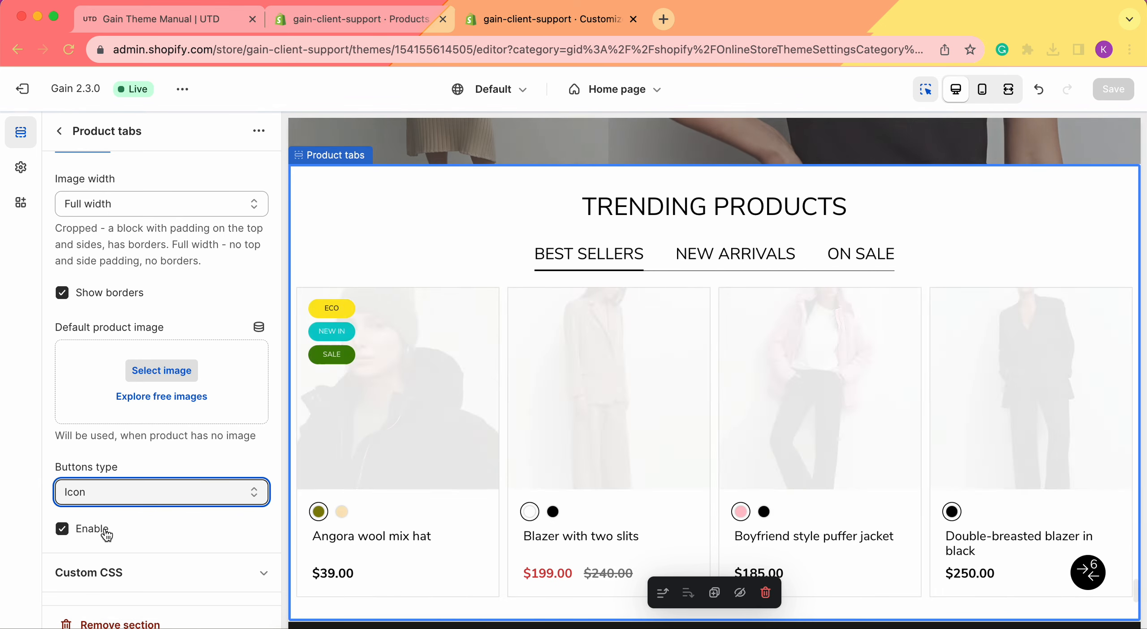
left_click(22, 473)
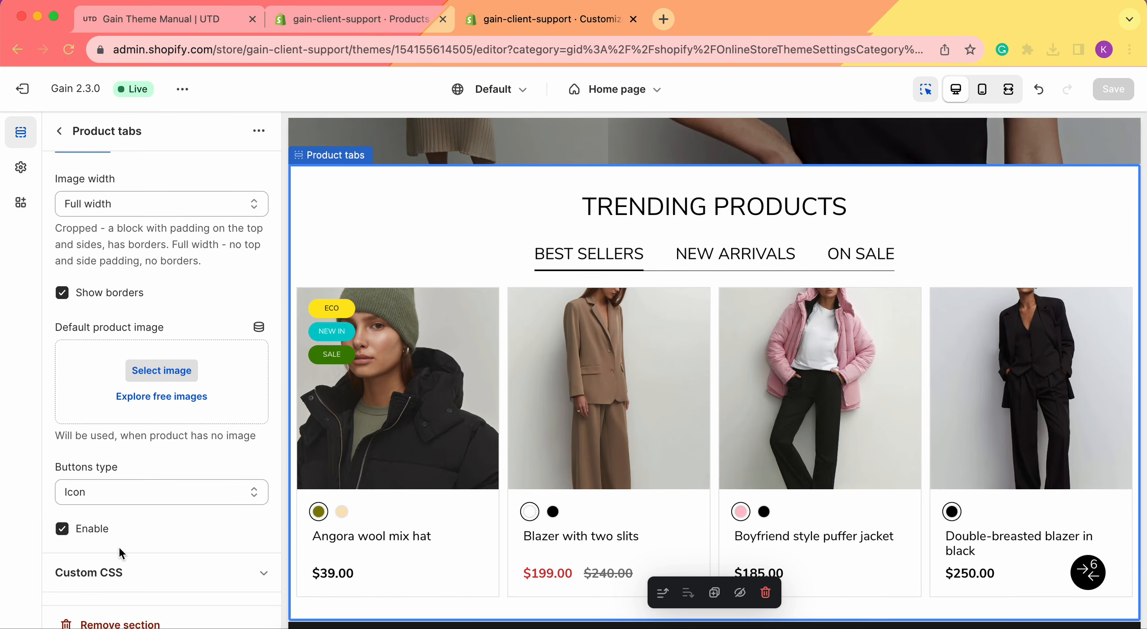
Open the Compare products group in the global theme settings and review its options.
left_click(21, 170)
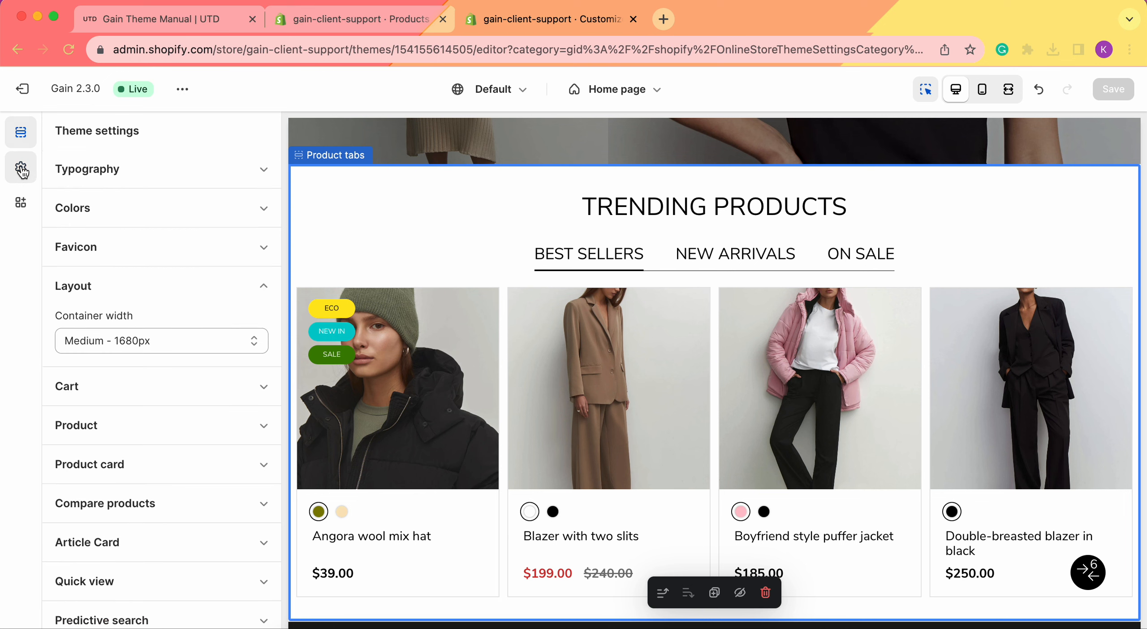
left_click(27, 141)
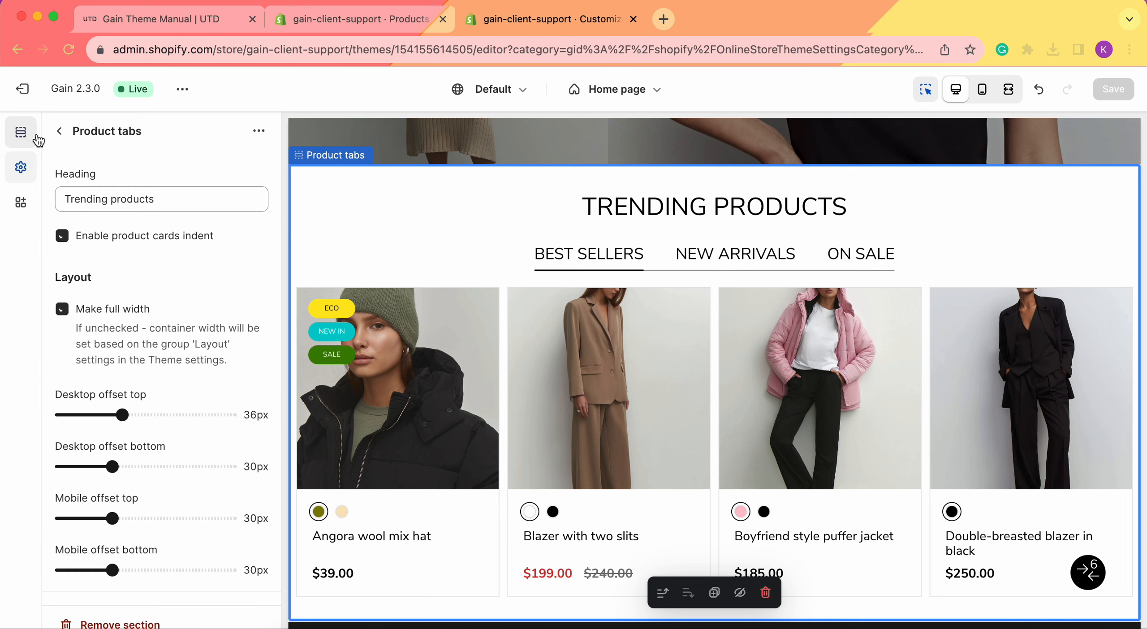
left_click(22, 172)
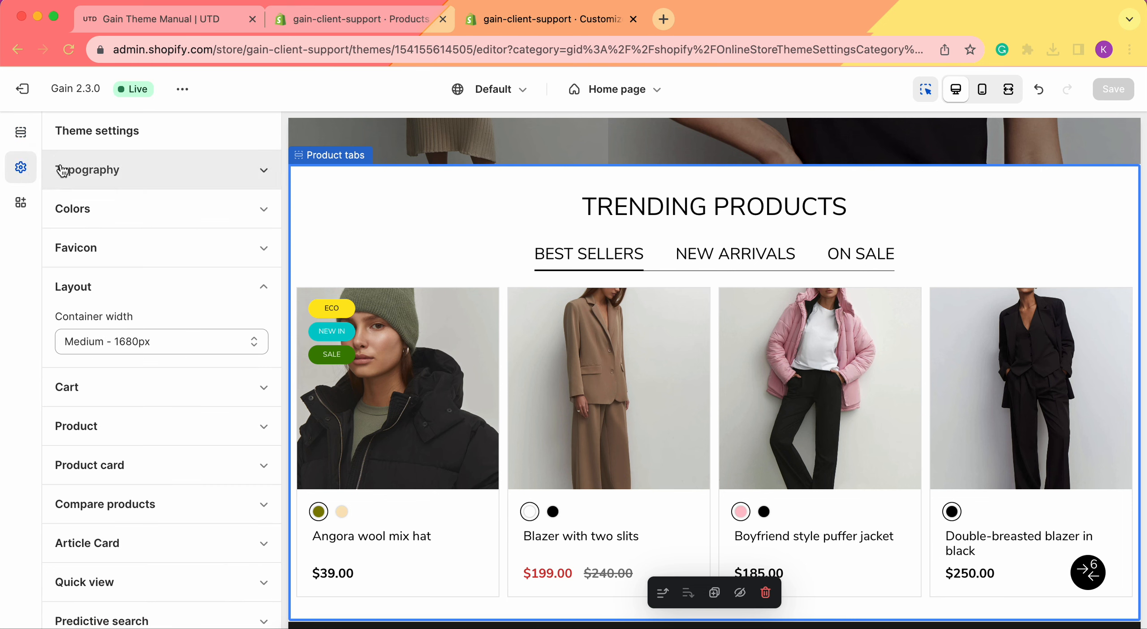
mouse_move(681, 356)
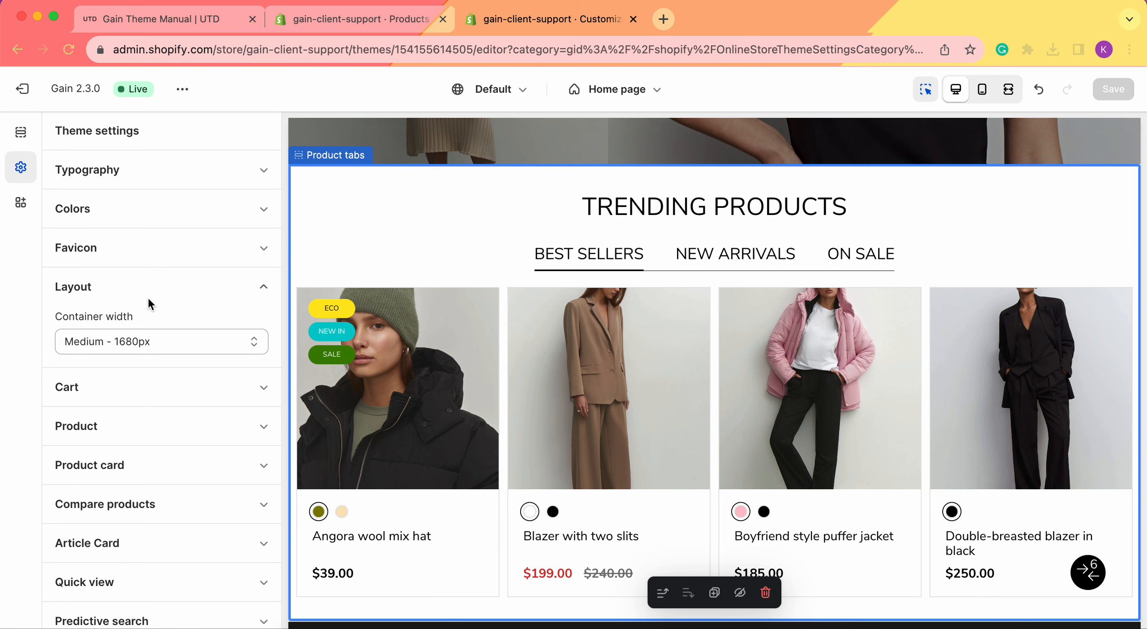
left_click(166, 292)
scroll(166, 291, "down", 3)
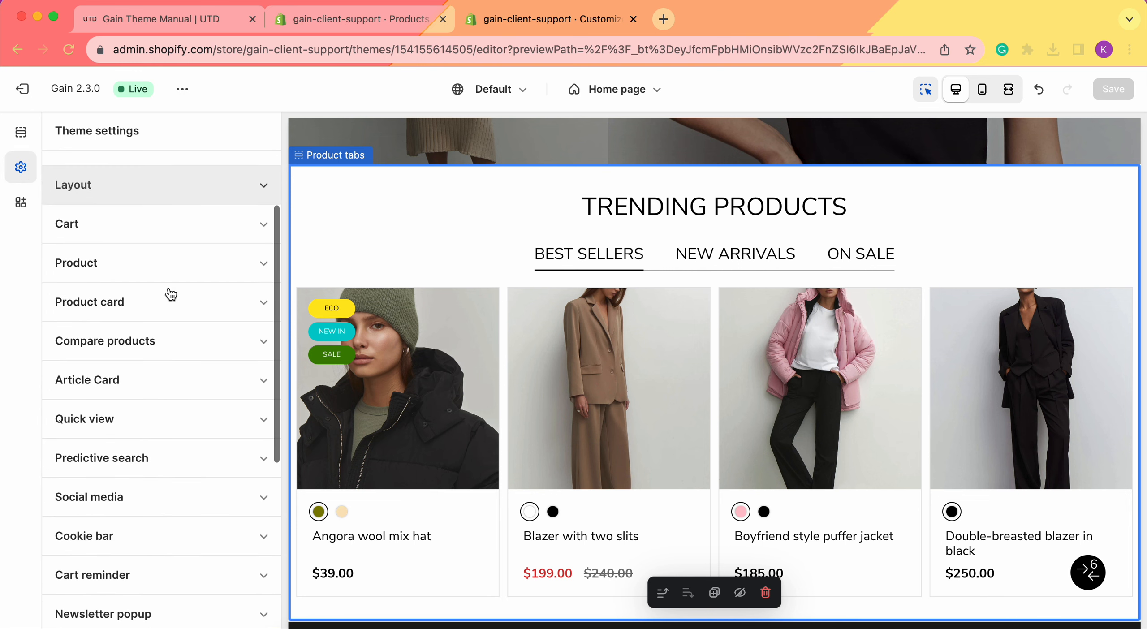
left_click(128, 309)
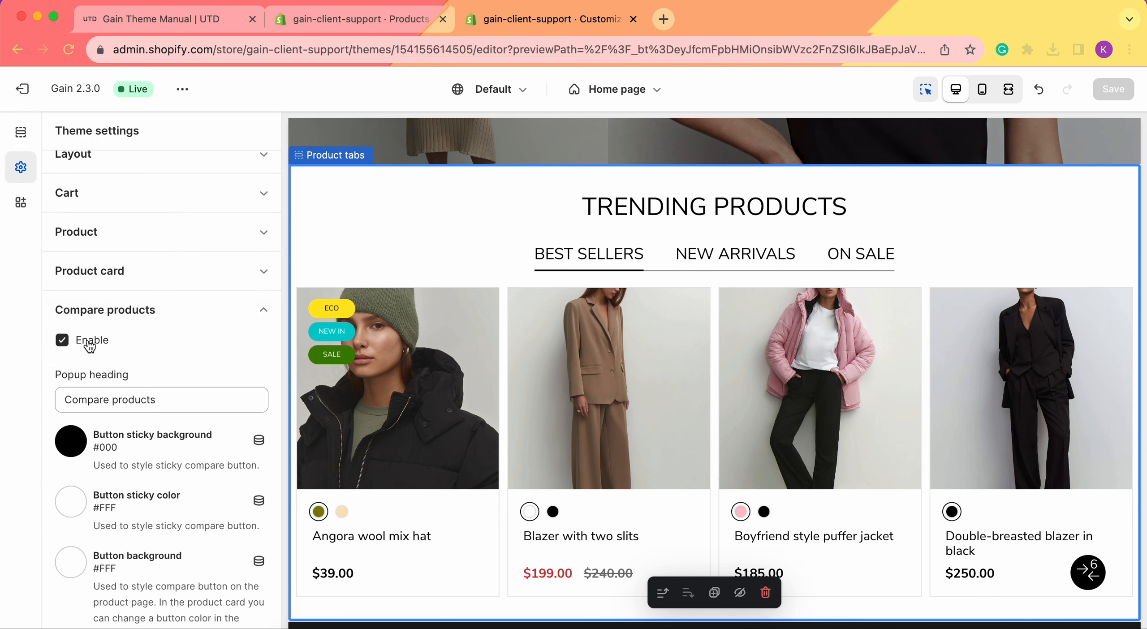
scroll(113, 340, "down", 2)
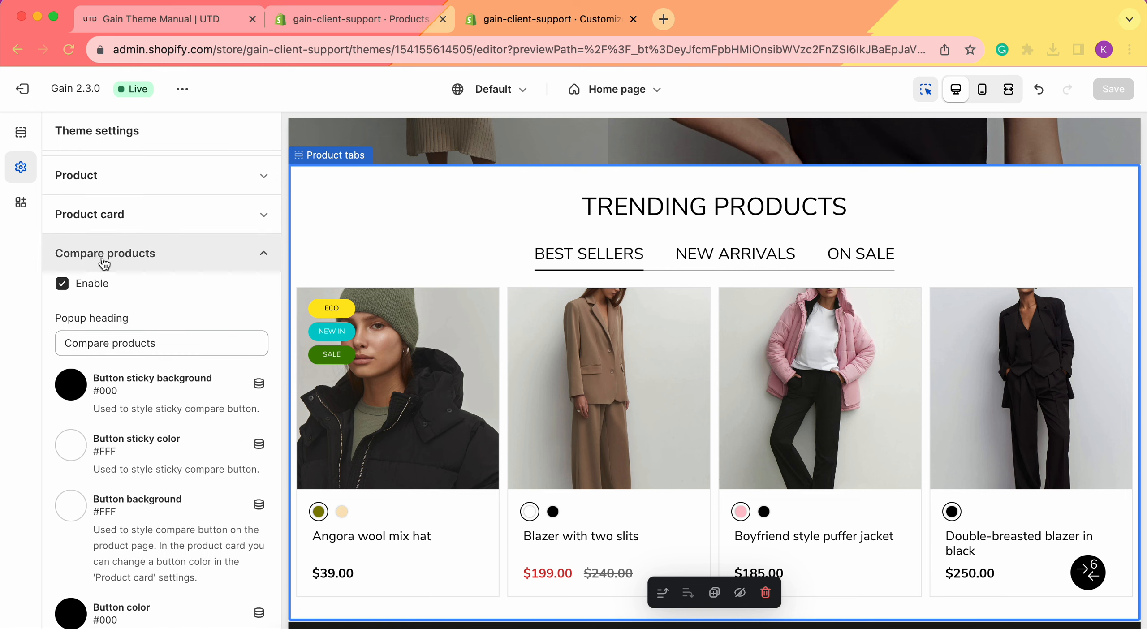
Disable product comparison in the Product tabs section's own theme settings, check the product cards, and enable it again.
left_click(18, 132)
scroll(171, 488, "down", 2)
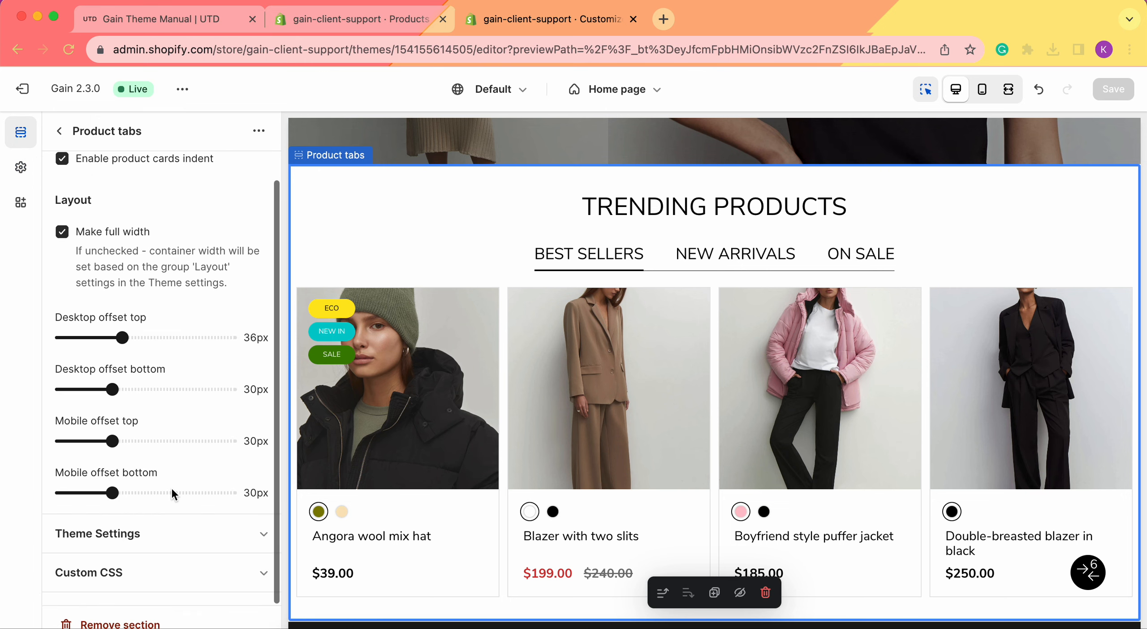
left_click(134, 540)
scroll(164, 313, "down", 10)
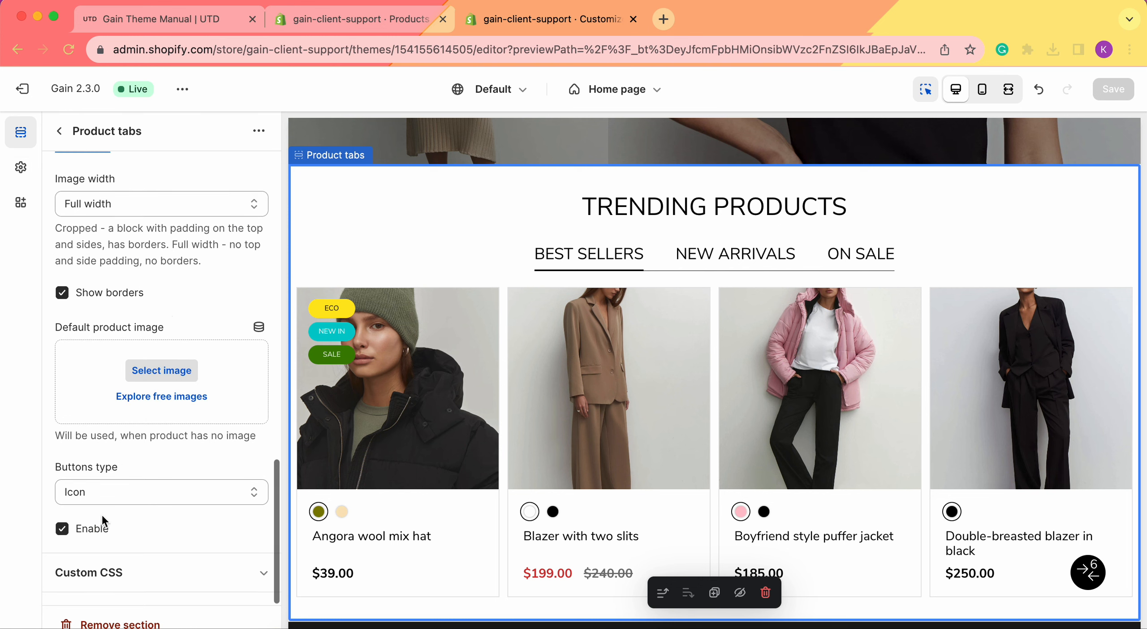
left_click(101, 534)
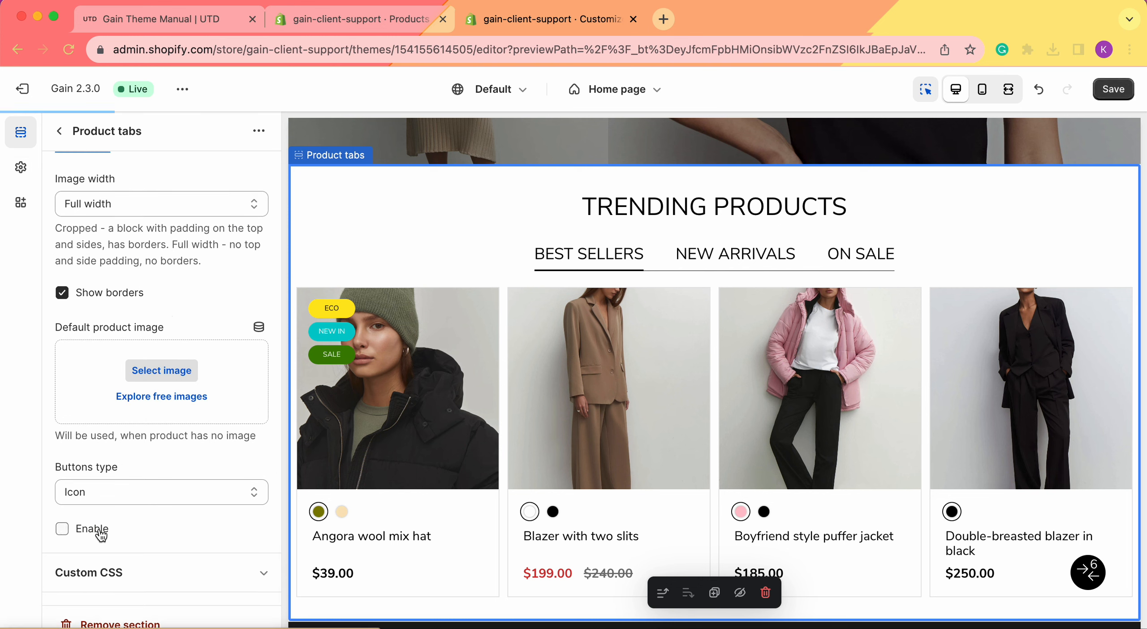
mouse_move(484, 355)
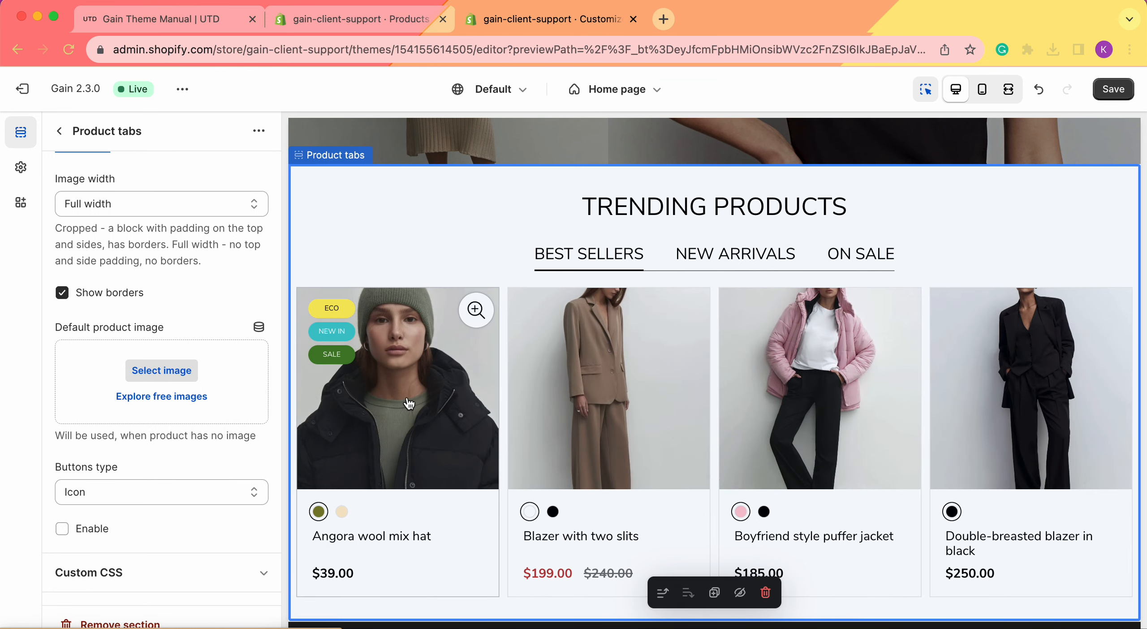
left_click(63, 530)
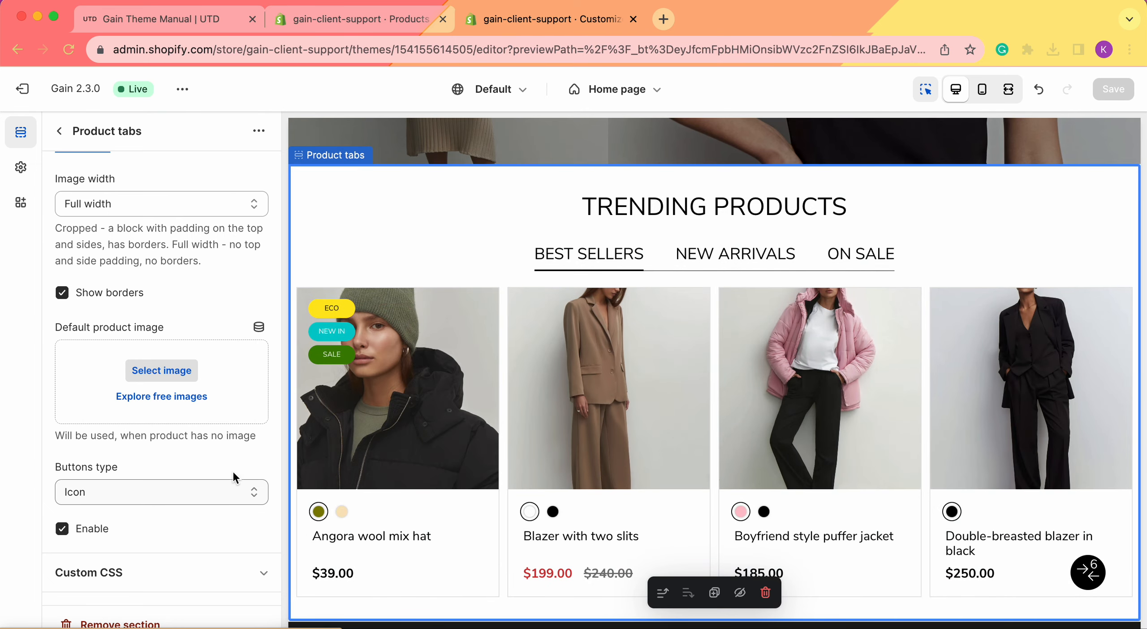
Open the live store view from the theme editor and find the Trending products section on the home page.
left_click(194, 103)
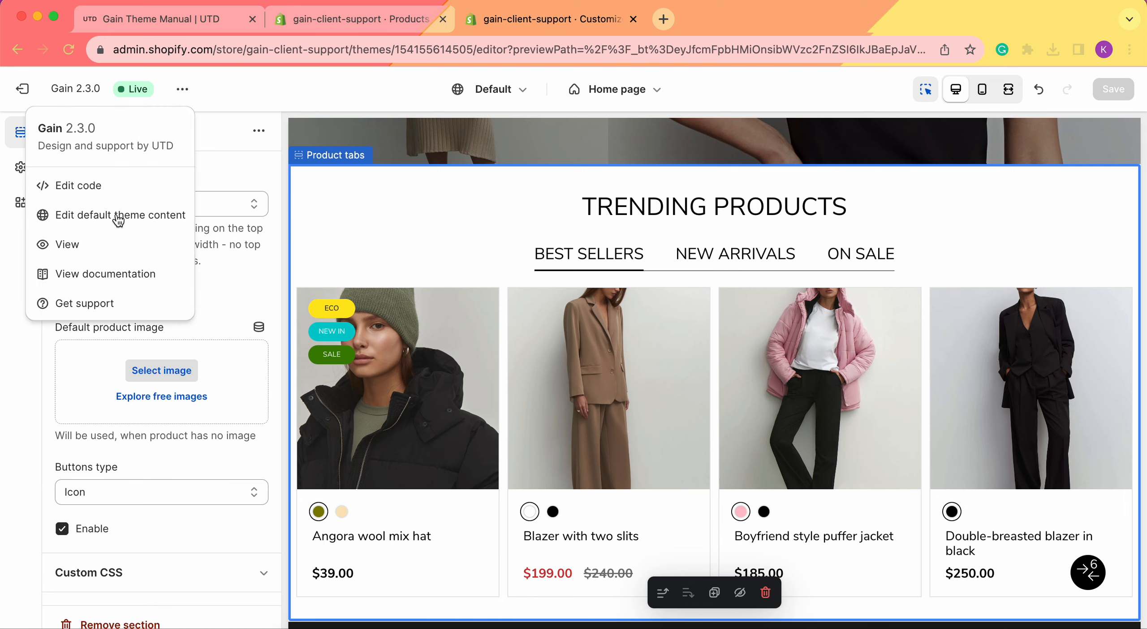
left_click(115, 257)
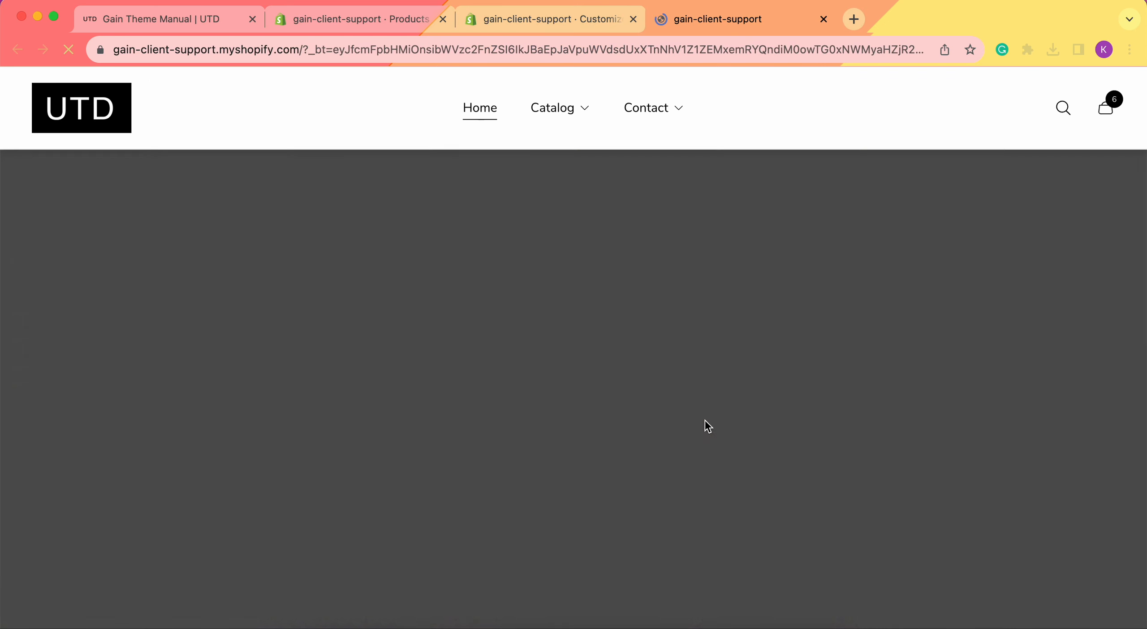
scroll(705, 425, "down", 15)
scroll(707, 426, "down", 20)
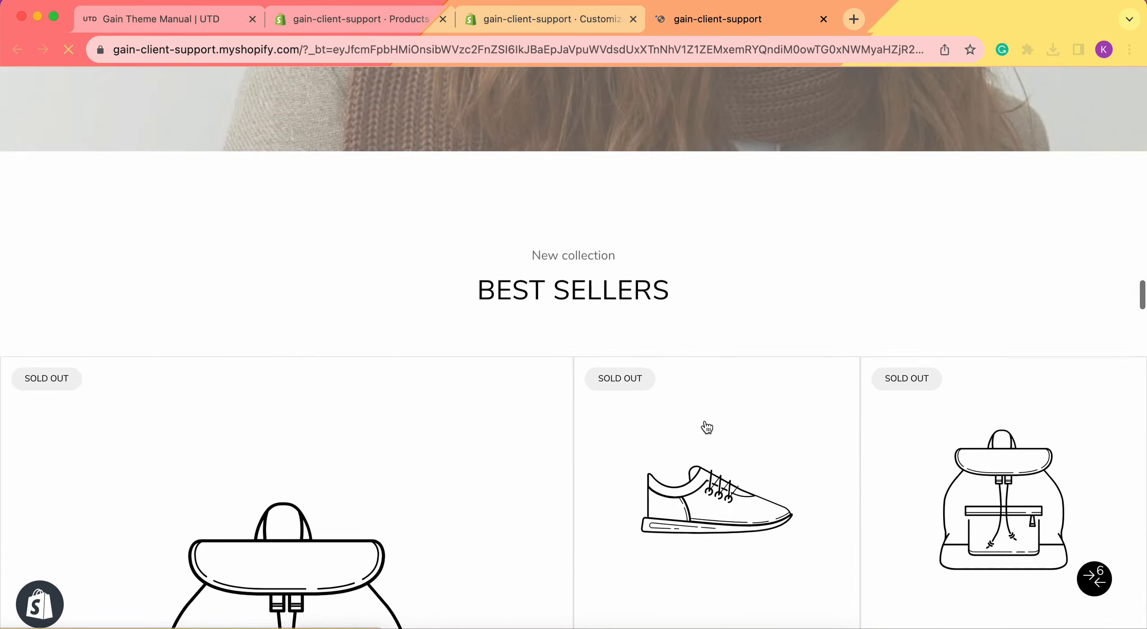
scroll(707, 427, "down", 15)
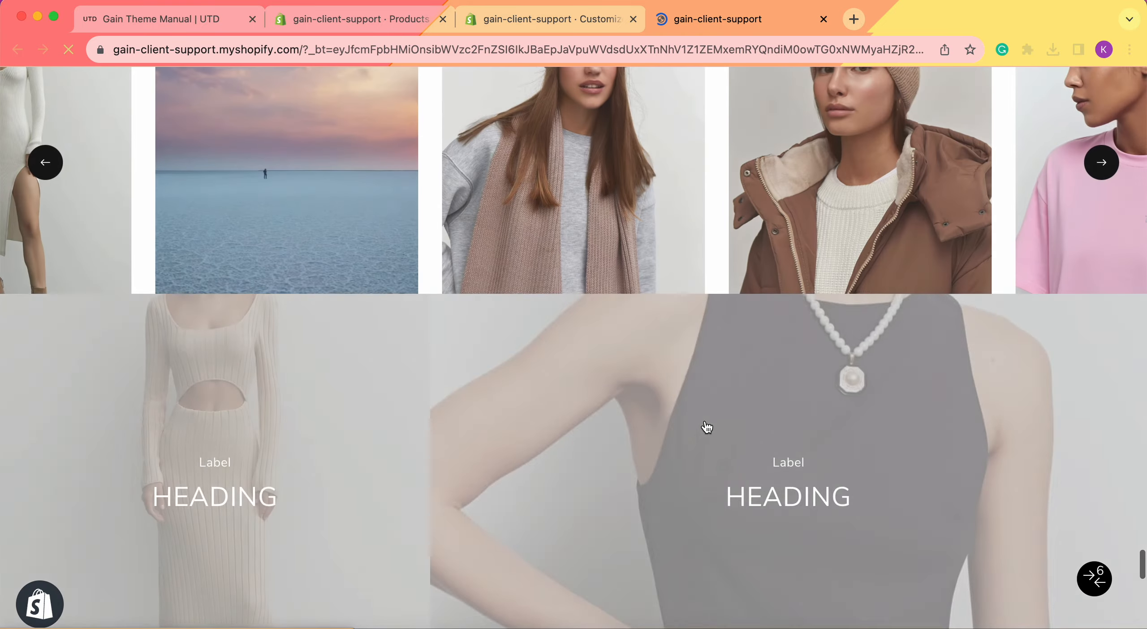
scroll(707, 427, "up", 5)
scroll(707, 427, "down", 2)
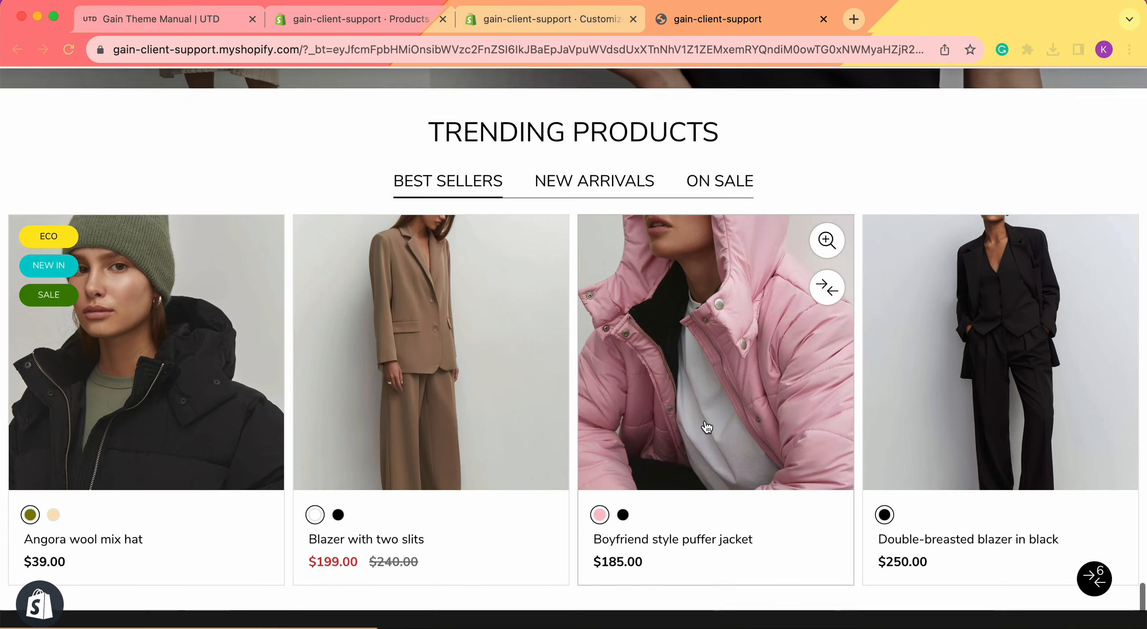
scroll(707, 427, "up", 2)
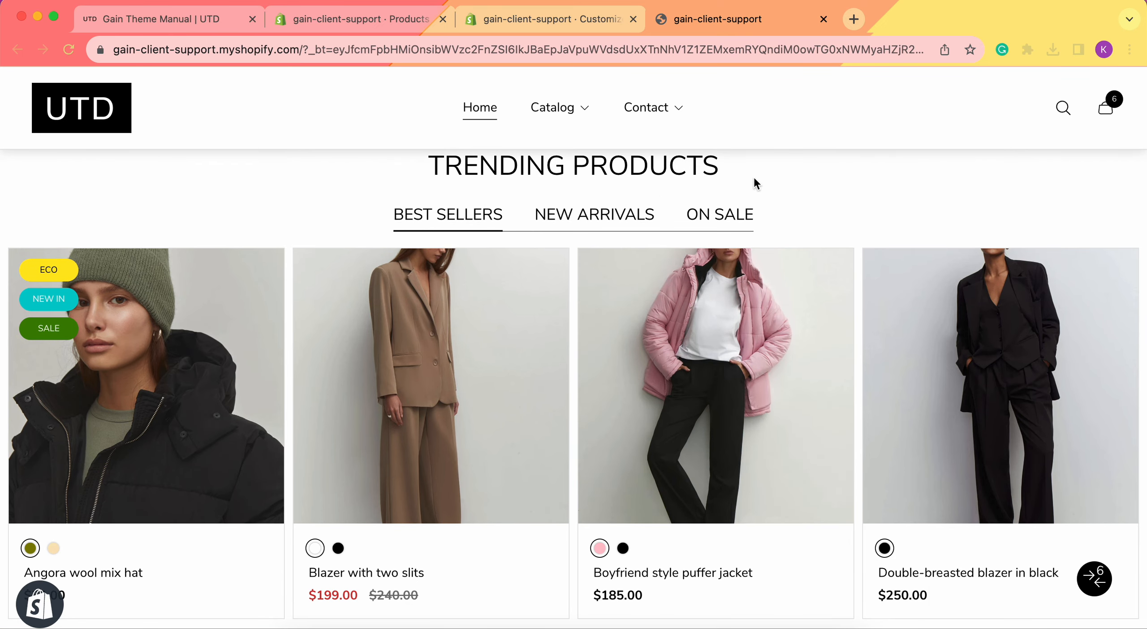
Examine the live section's heading and product labels, and preview the Angora wool mix hat in cream and olive.
triple_click(593, 163)
left_click(594, 163)
double_click(593, 163)
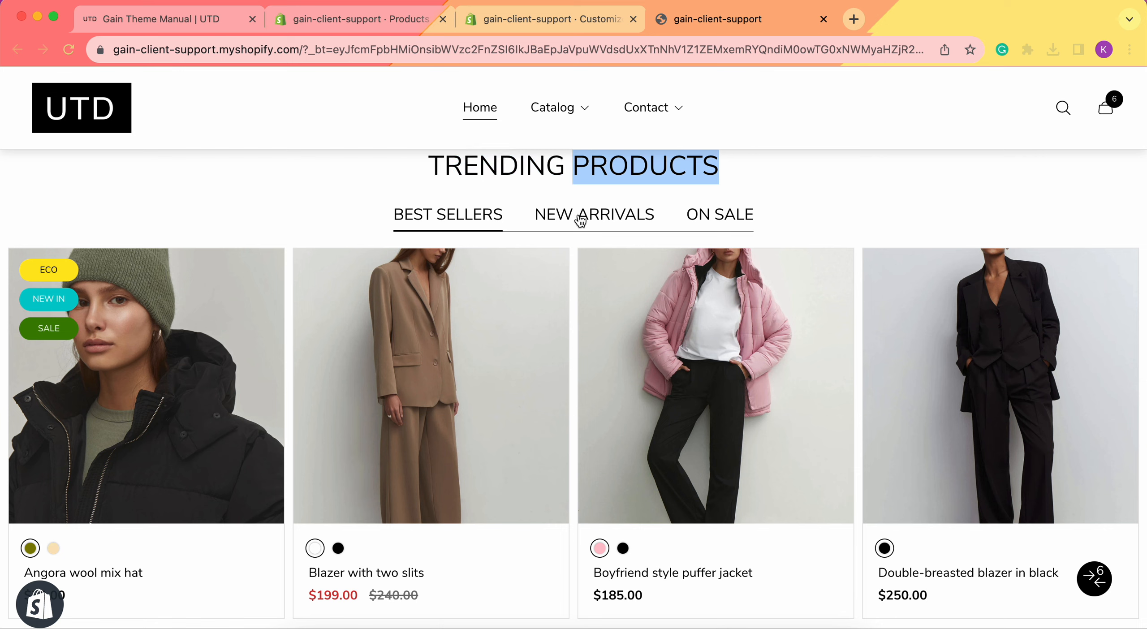
left_click(367, 204)
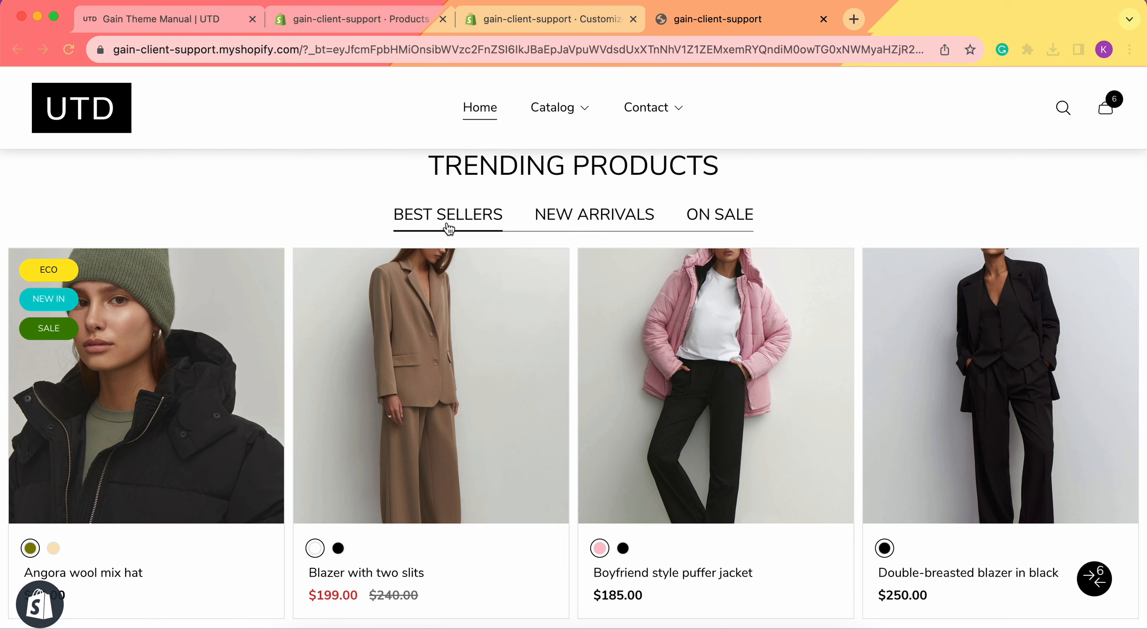
mouse_move(106, 317)
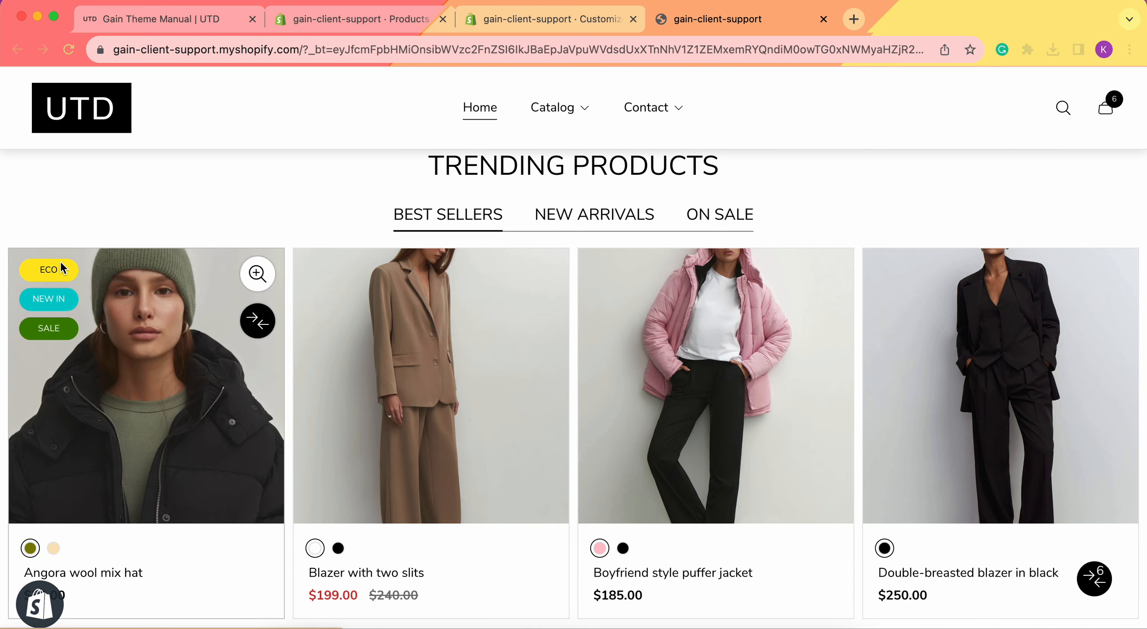
scroll(242, 395, "down", 2)
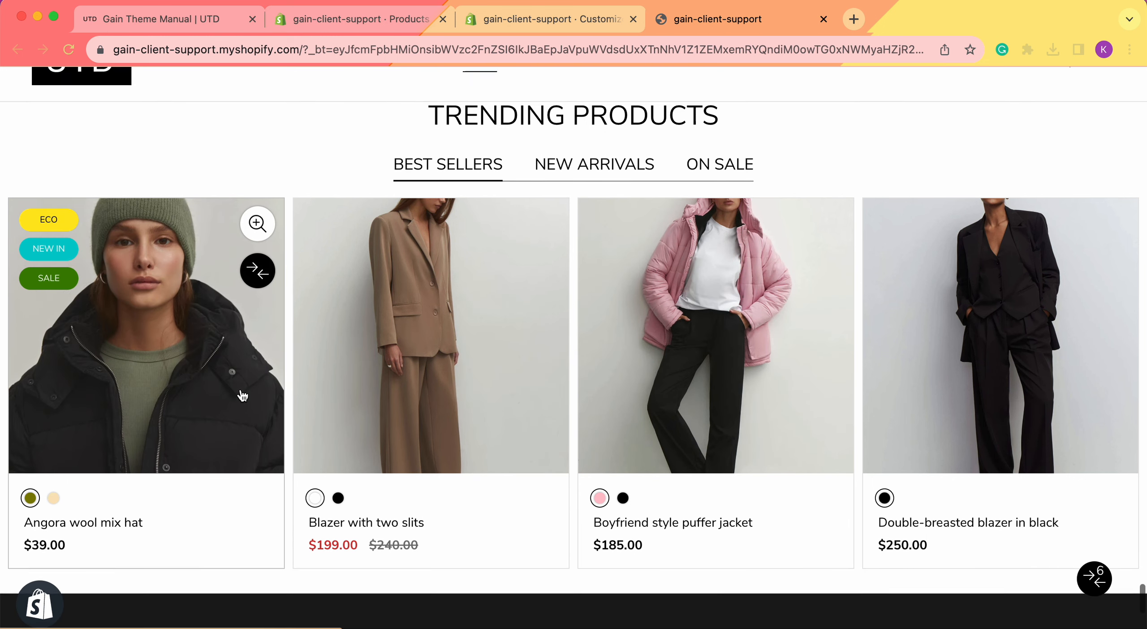
scroll(242, 395, "down", 1)
left_click(53, 474)
left_click(35, 476)
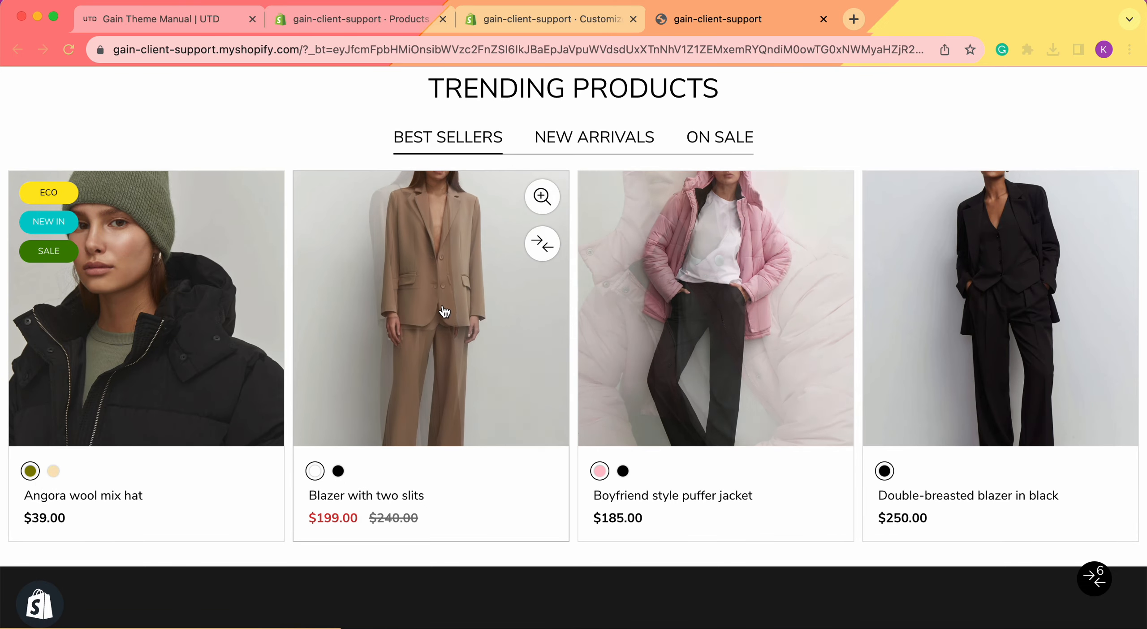
Open the Angora wool mix hat's product page from its card, look through it, and return to the home page.
left_click(165, 313)
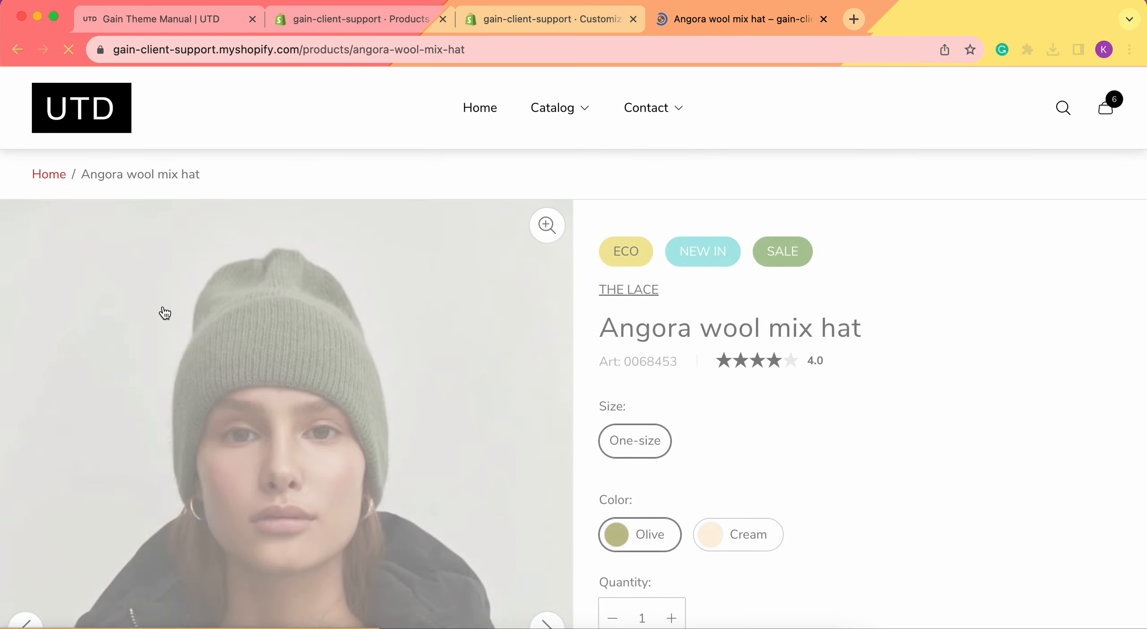
scroll(538, 485, "down", 2)
scroll(537, 485, "down", 10)
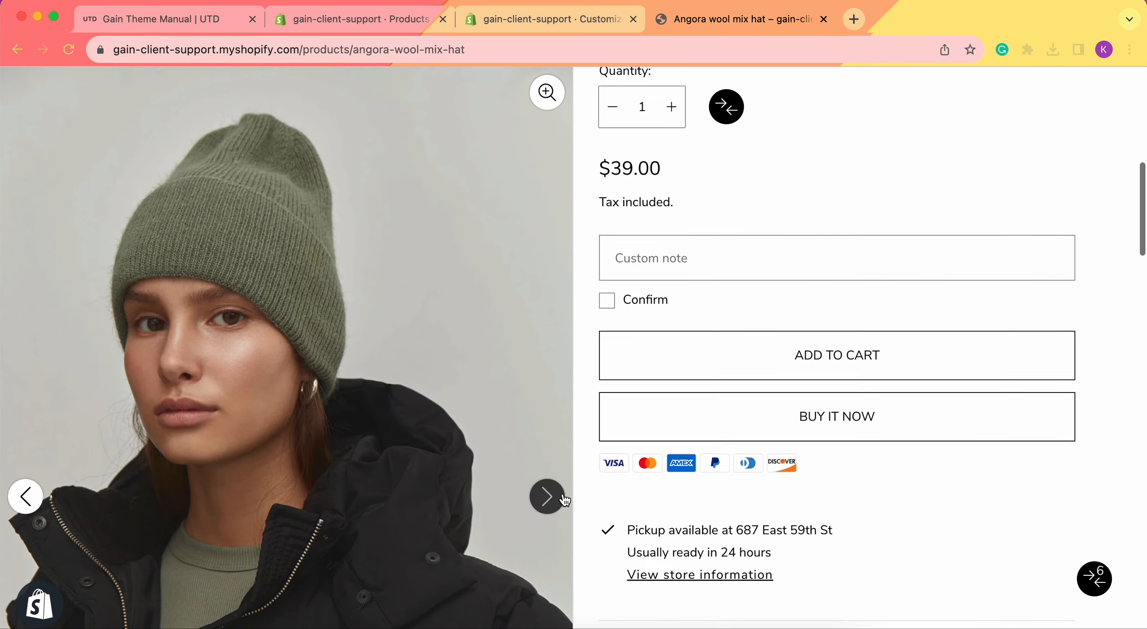
key("super+bracketleft")
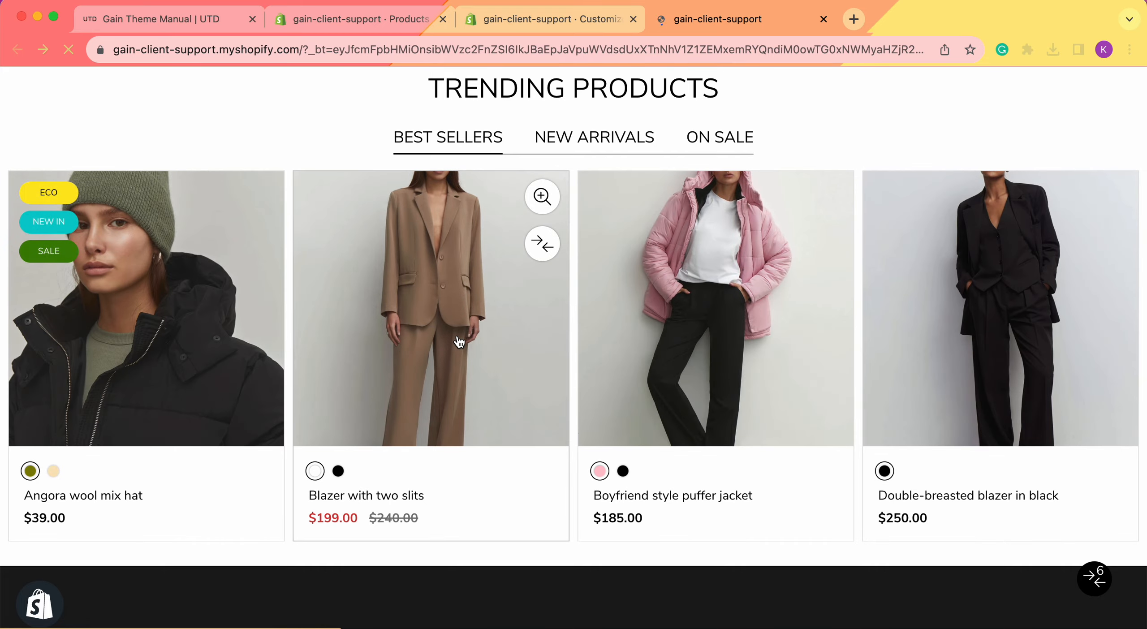
Open the Blazer with two slits product page from its card, review it, and go back to the home page.
left_click(459, 342)
scroll(494, 438, "down", 8)
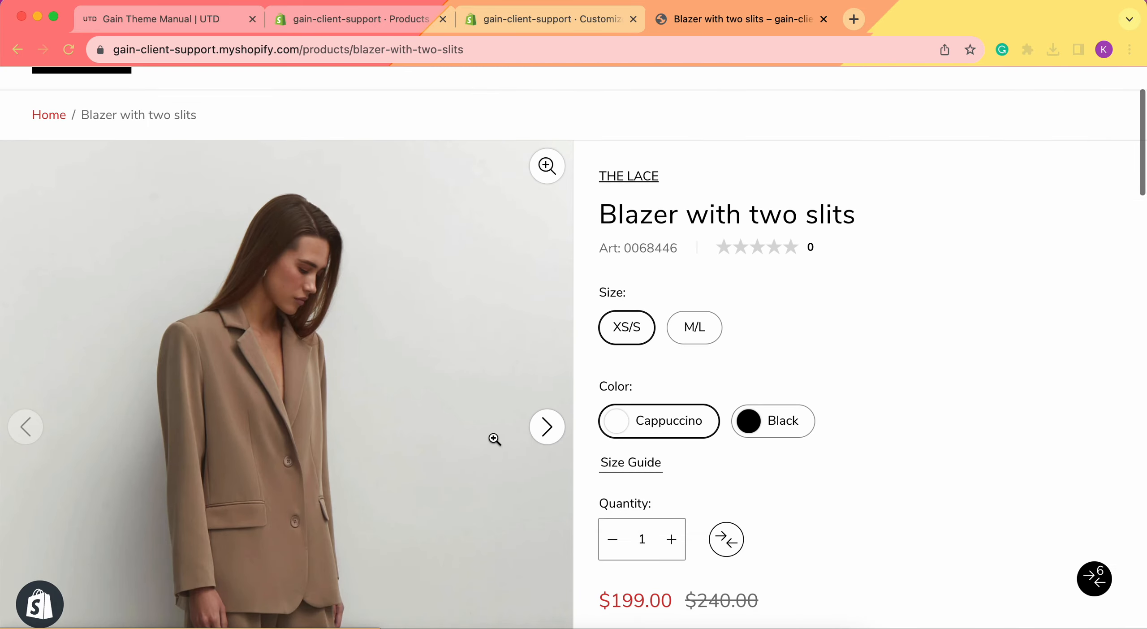
scroll(495, 439, "down", 10)
key("super+bracketleft")
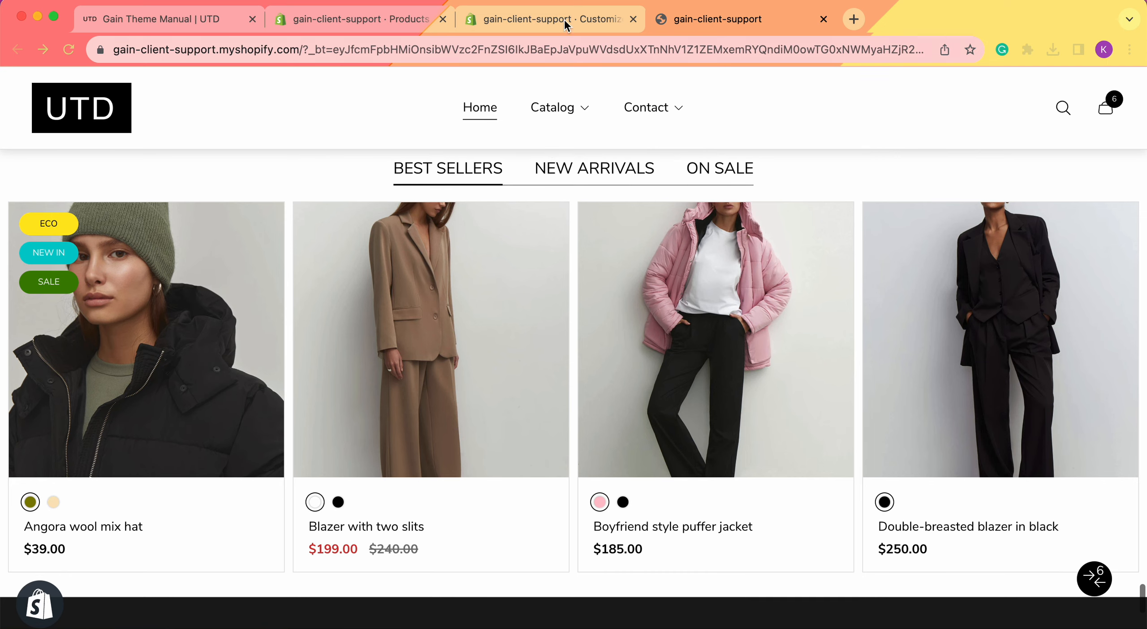
left_click(564, 20)
left_click(50, 386)
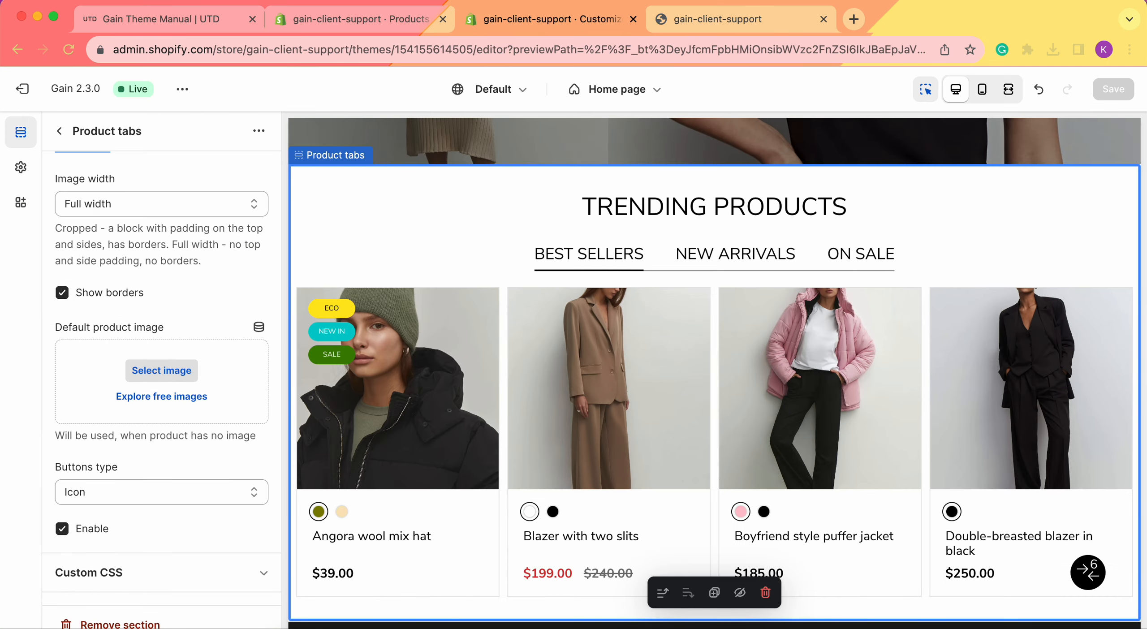
left_click(738, 20)
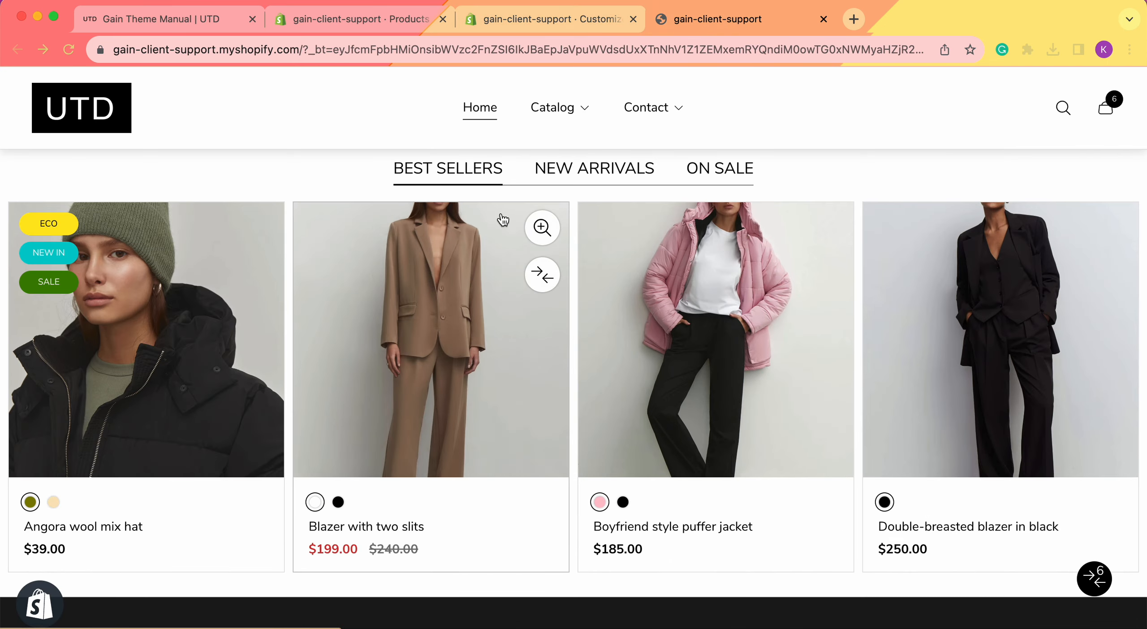
Switch repeatedly between the Best sellers, New arrivals and On sale product tabs on the live page, ending on Best sellers.
scroll(452, 233, "up", 1)
left_click(586, 213)
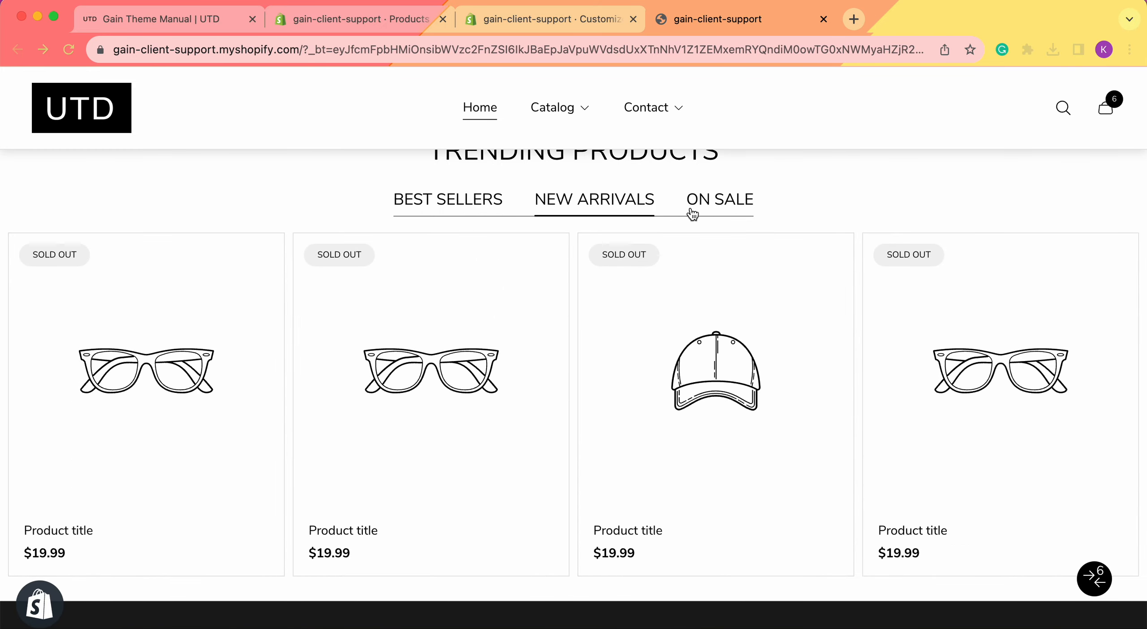
left_click(442, 212)
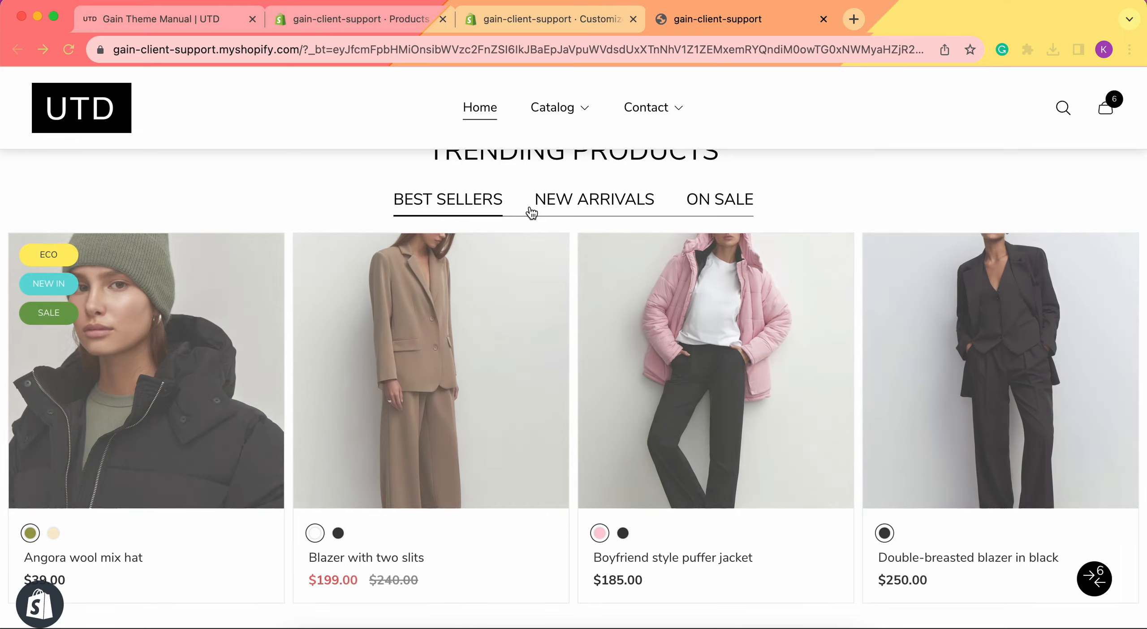
left_click(531, 212)
left_click(710, 200)
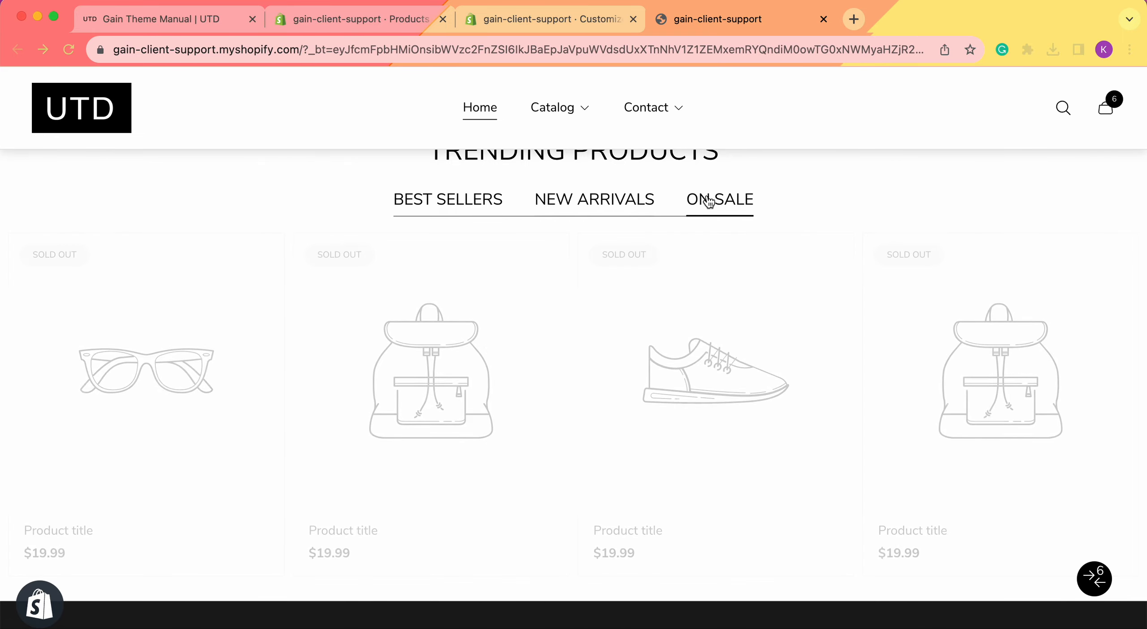
left_click(627, 206)
left_click(464, 200)
left_click(574, 204)
left_click(710, 206)
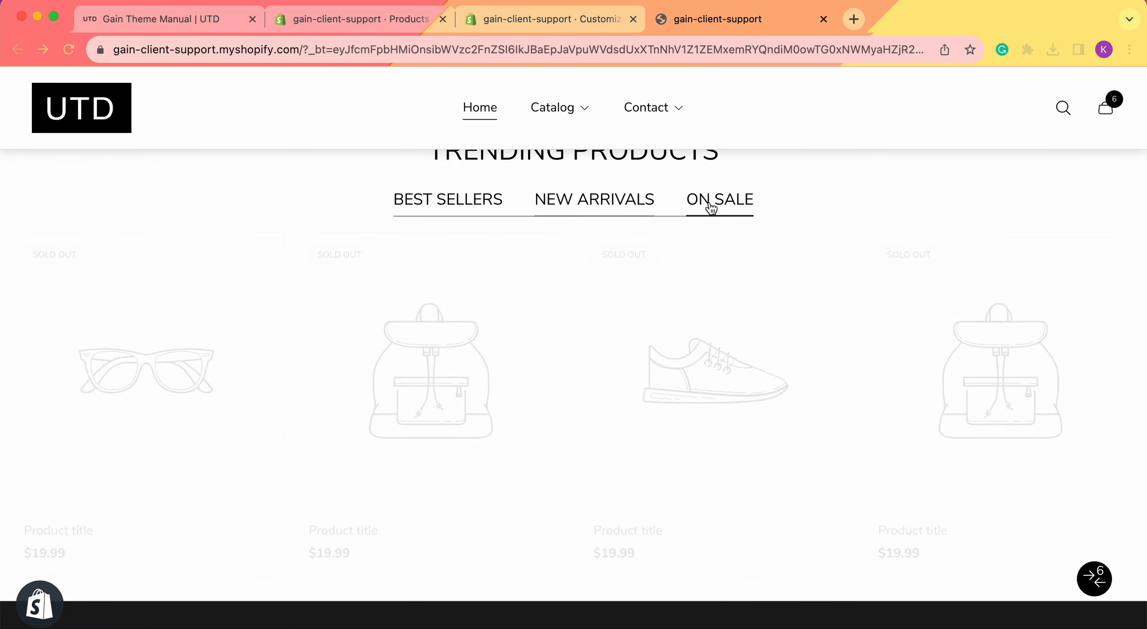
left_click(602, 204)
left_click(500, 203)
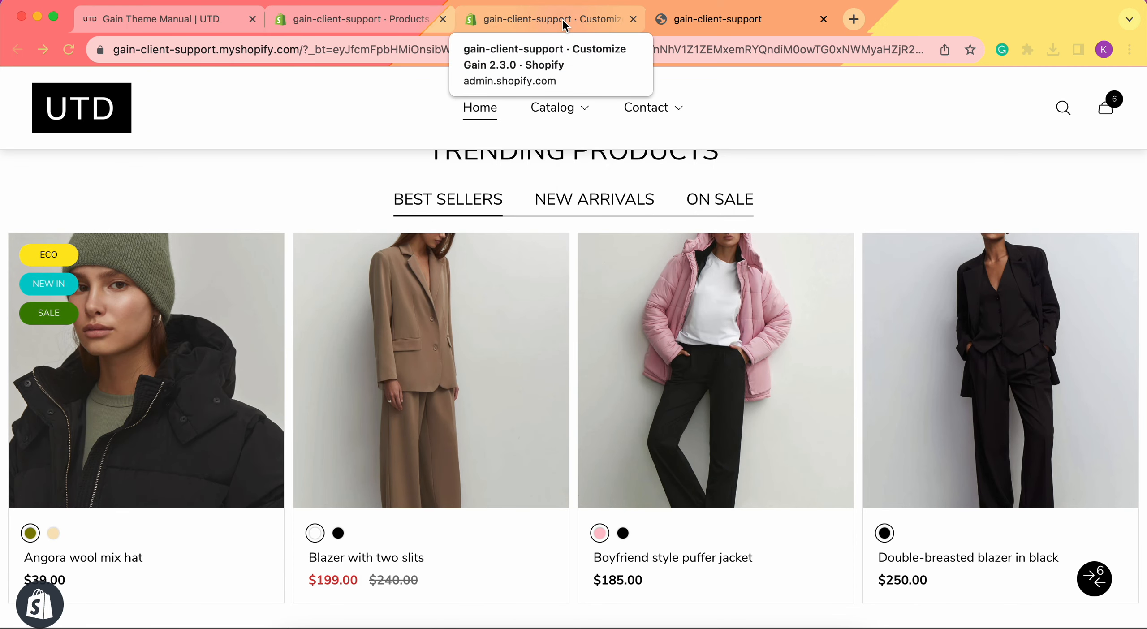
Switch to the Gain theme manual and review the Product tabs instructions on adding the section and its general settings.
left_click(175, 20)
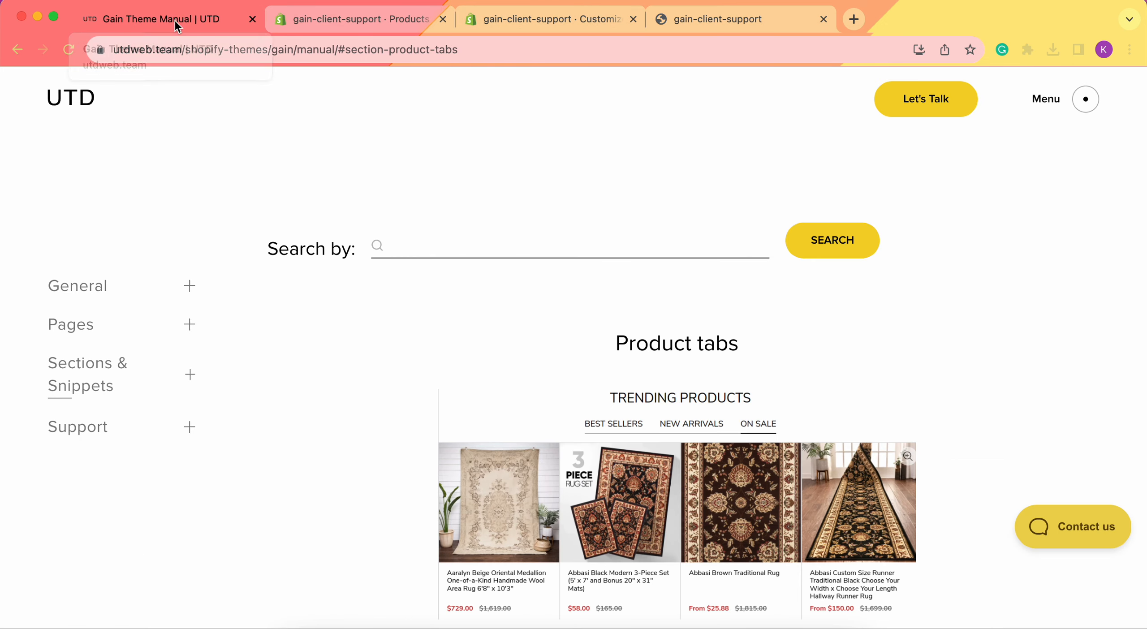
scroll(714, 241, "down", 4)
scroll(599, 192, "down", 7)
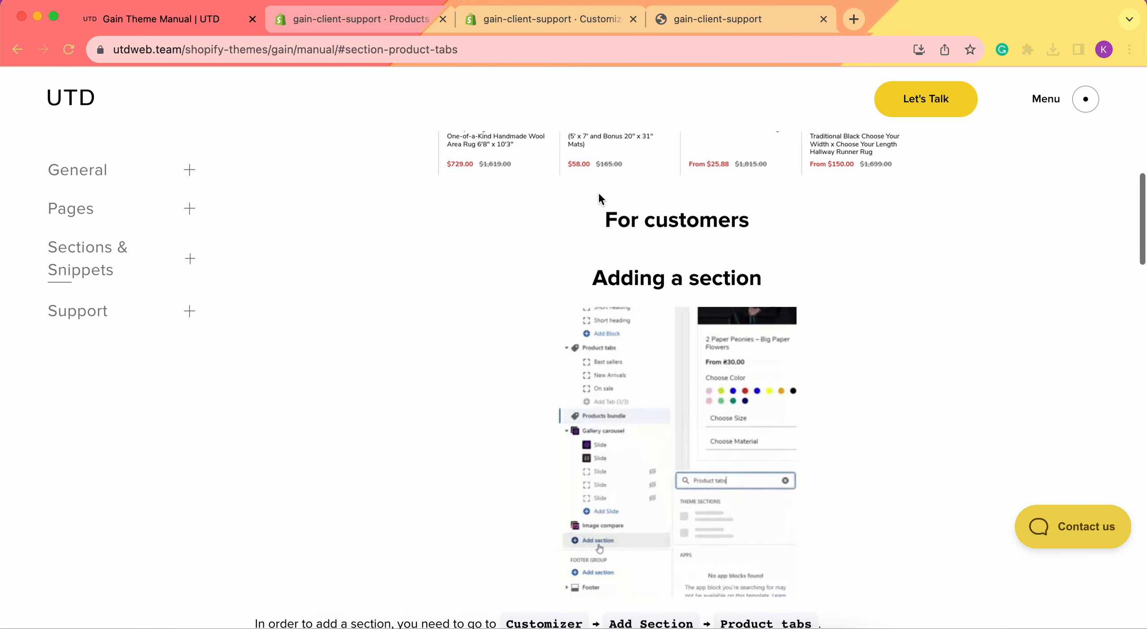
scroll(638, 242, "down", 10)
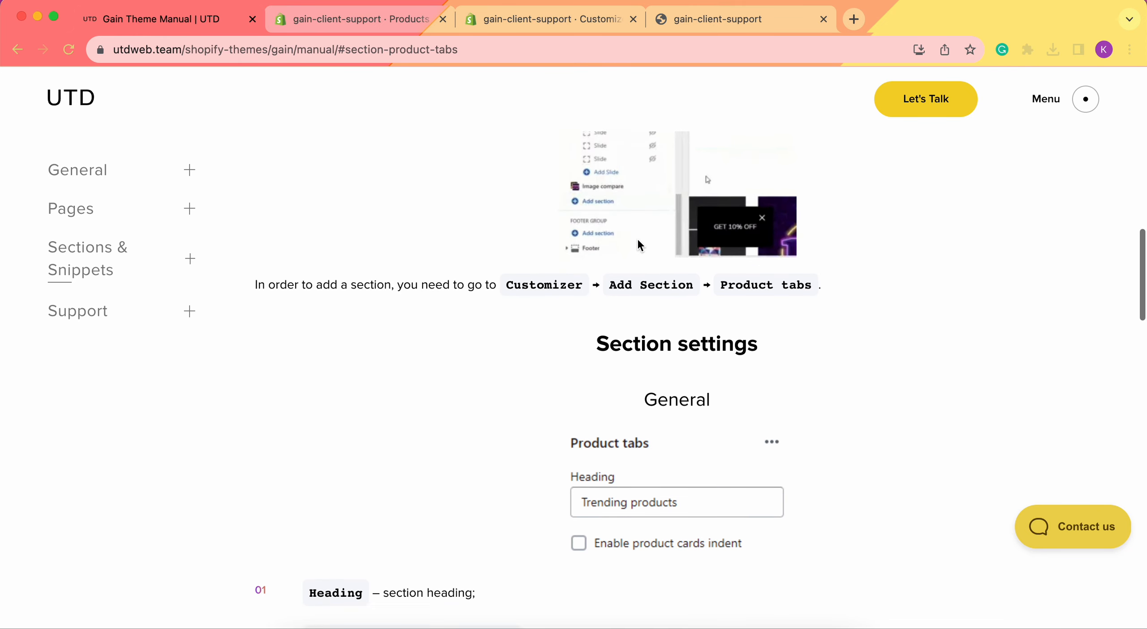